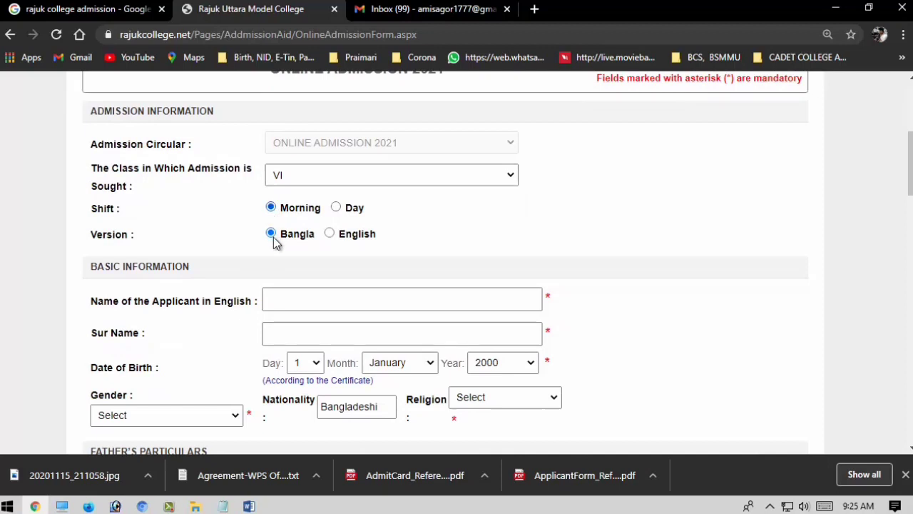
Choose Day shift and English version, then autofill the applicant's name and surname
left_click(336, 207)
left_click(330, 234)
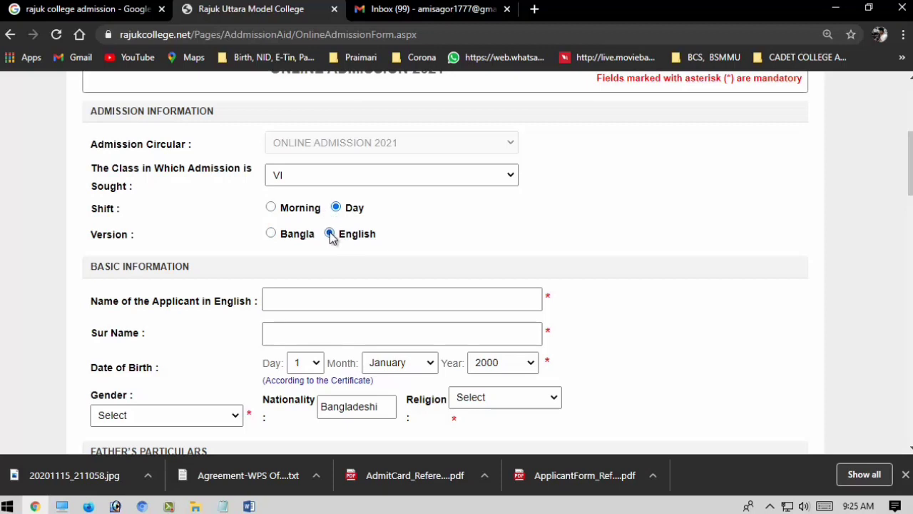
scroll(343, 266, "down", 1)
left_click(307, 227)
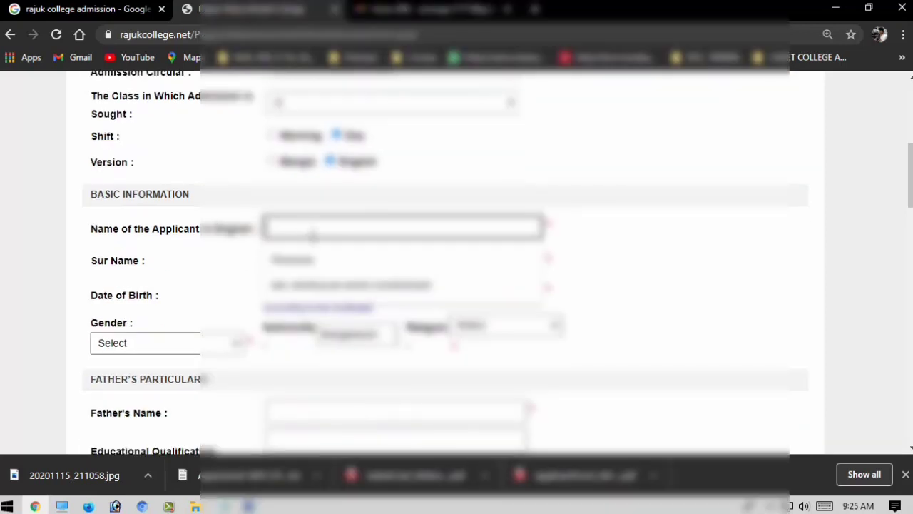
left_click(327, 288)
scroll(314, 258, "down", 1)
left_click(299, 191)
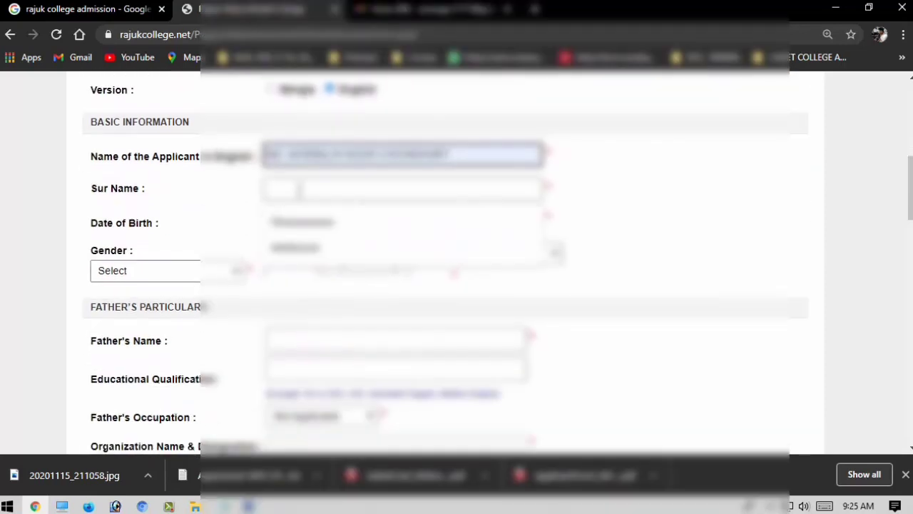
left_click(314, 248)
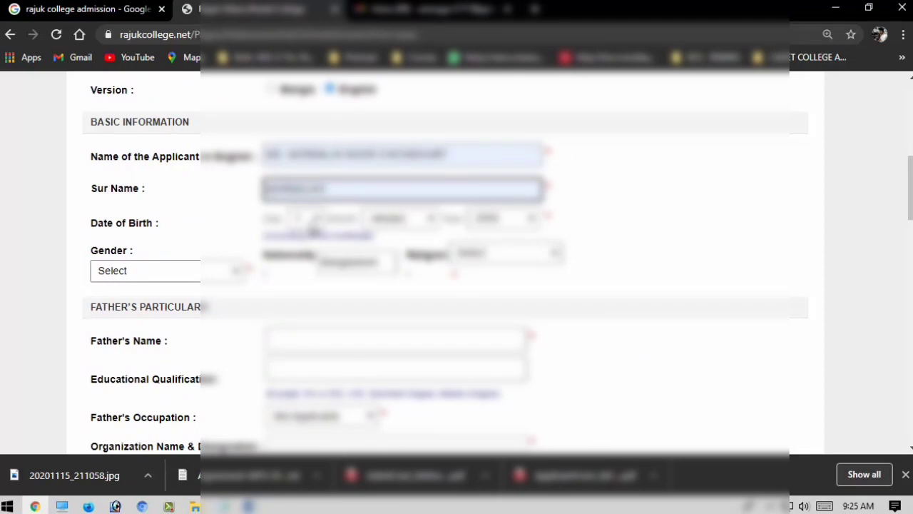
Set the applicant's date of birth (year, month, day), gender Male, and religion
left_click(505, 217)
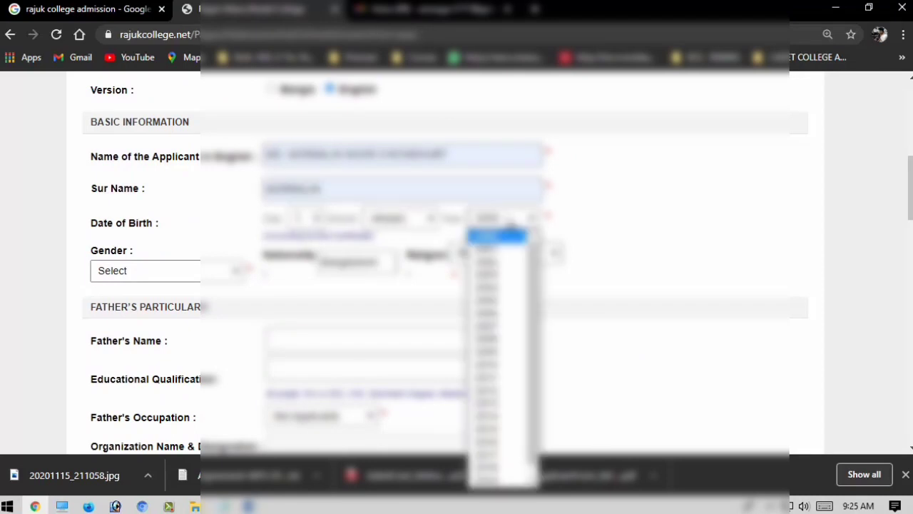
left_click(497, 365)
left_click(403, 218)
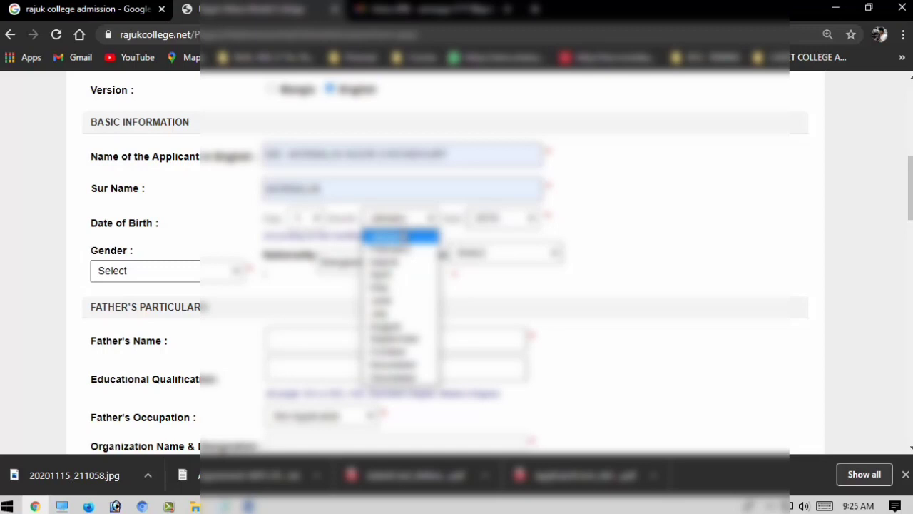
left_click(393, 271)
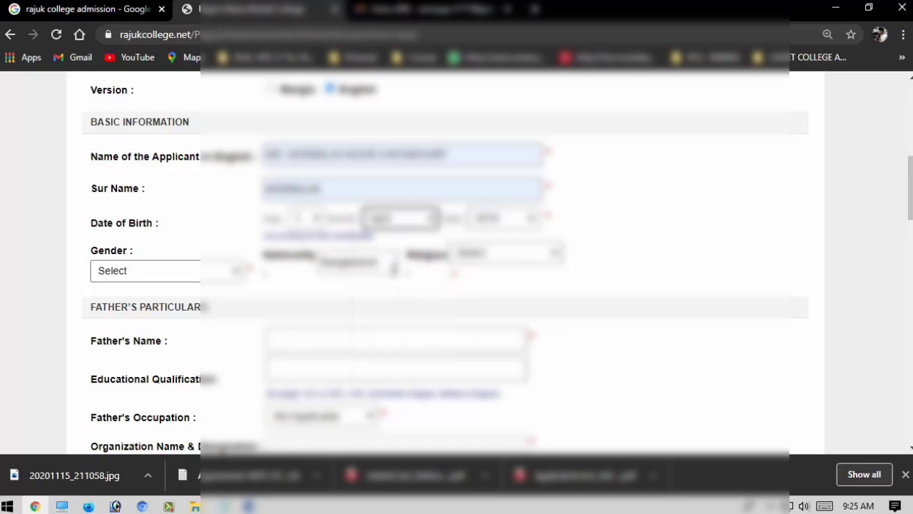
left_click(307, 220)
left_click(300, 350)
scroll(343, 270, "down", 1)
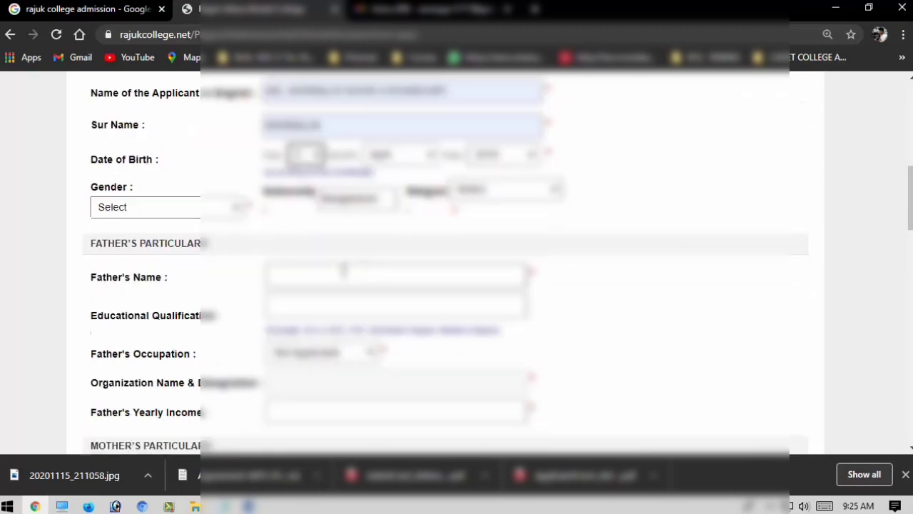
scroll(343, 270, "down", 1)
left_click(164, 199)
left_click(121, 228)
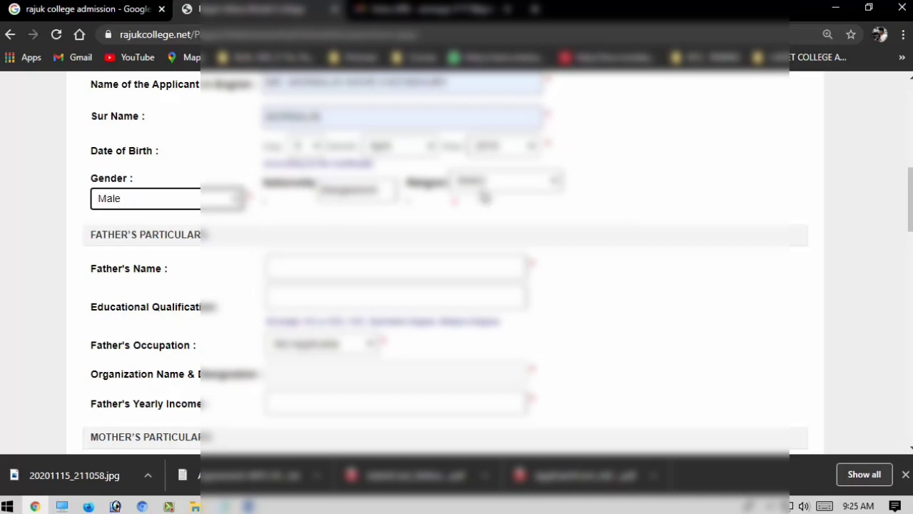
left_click(503, 184)
left_click(507, 198)
Autofill the father's name and educational qualification, and set his occupation to the third option
scroll(437, 220, "down", 1)
left_click(294, 200)
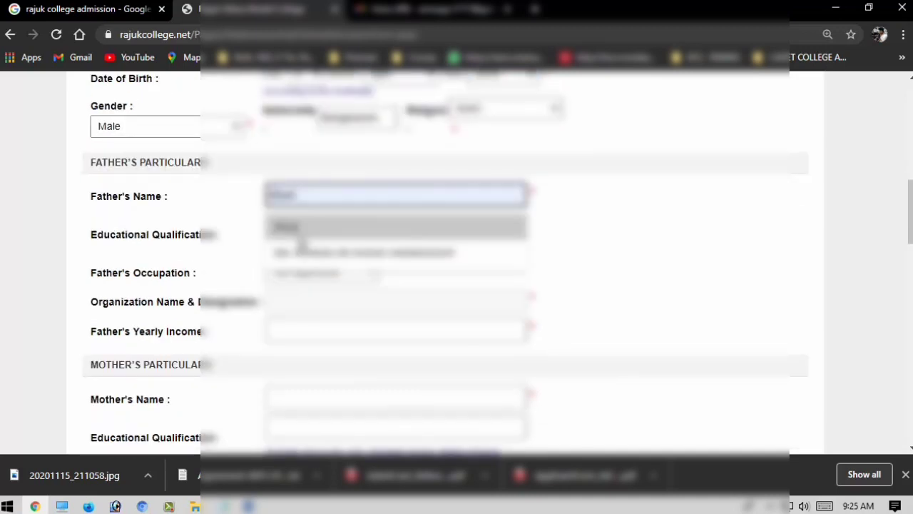
left_click(327, 256)
scroll(308, 235, "down", 1)
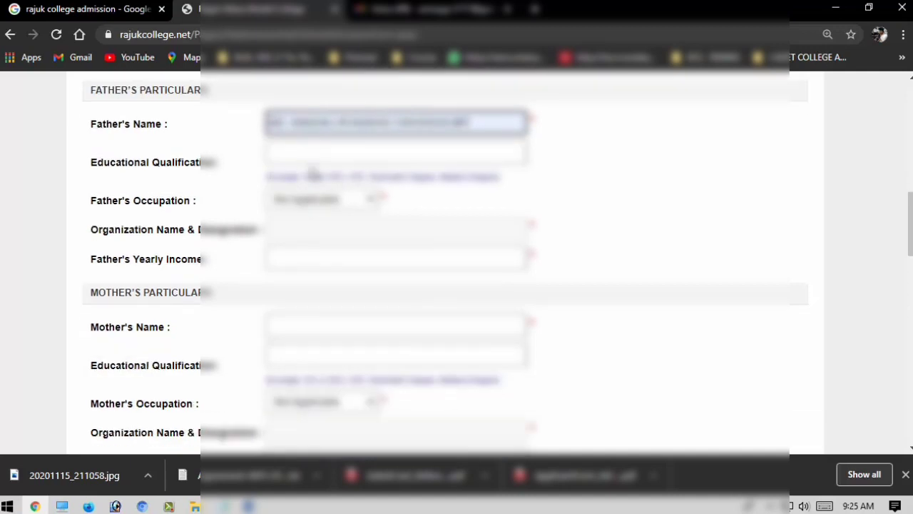
left_click(311, 152)
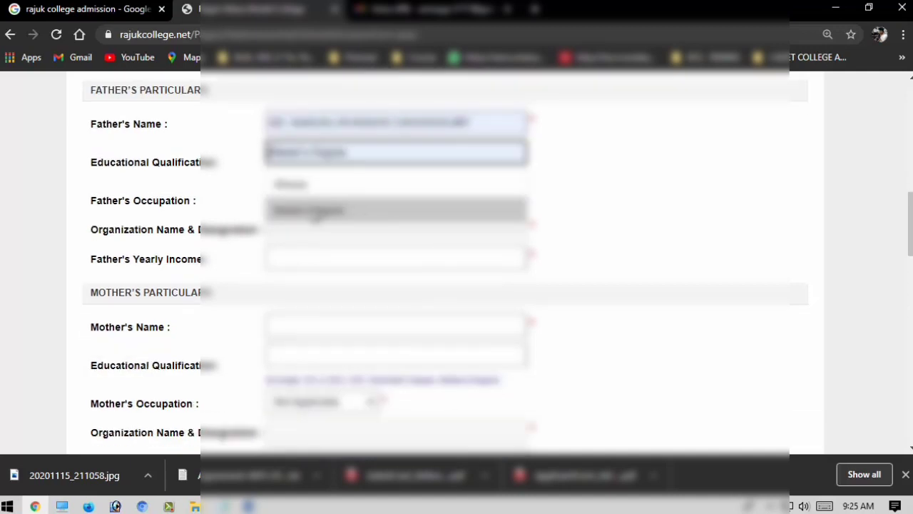
left_click(316, 213)
left_click(323, 202)
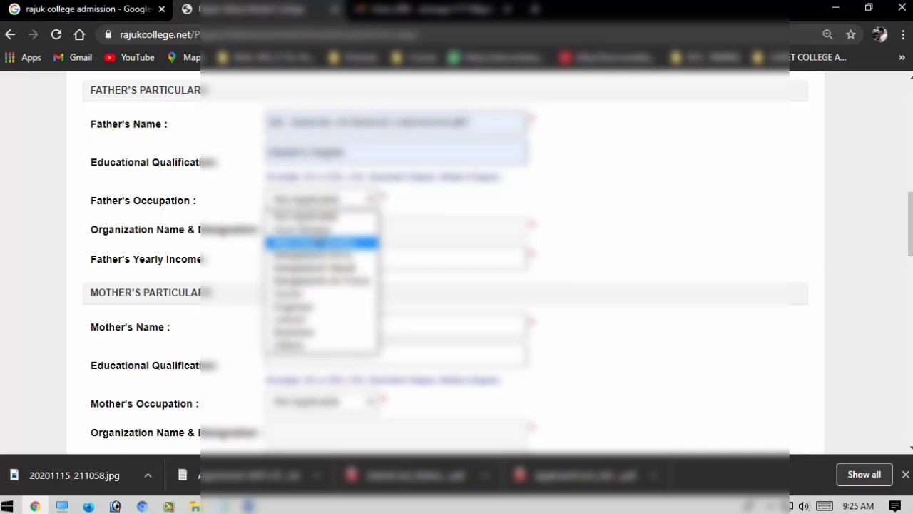
left_click(321, 243)
scroll(316, 193, "down", 1)
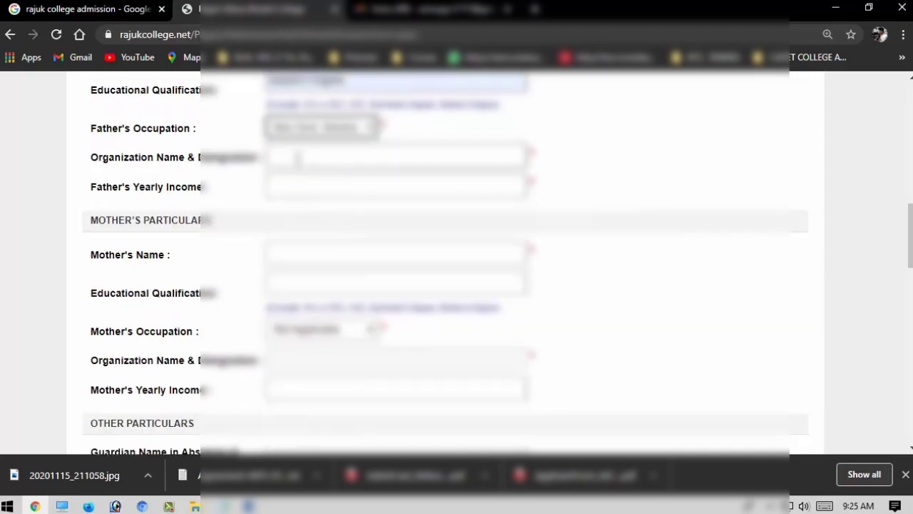
Fill the father's organization name and yearly income from saved suggestions
left_click(297, 159)
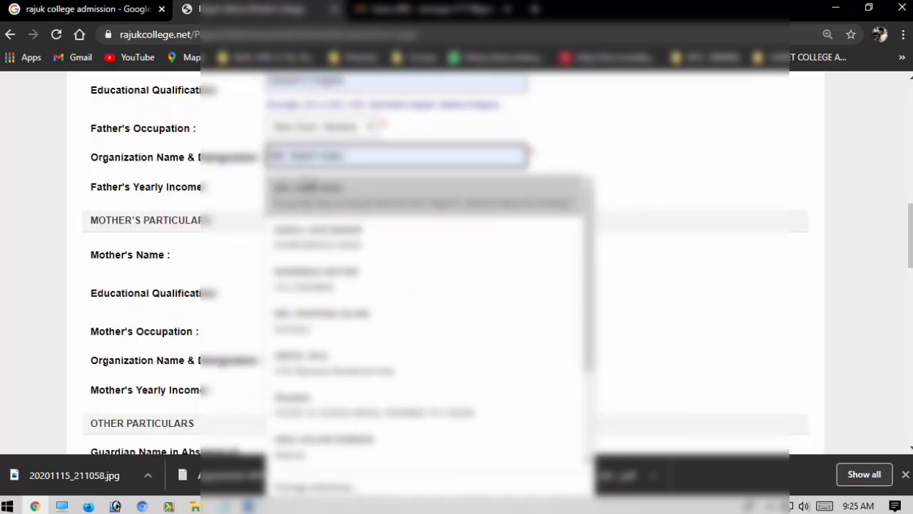
scroll(322, 250, "down", 2)
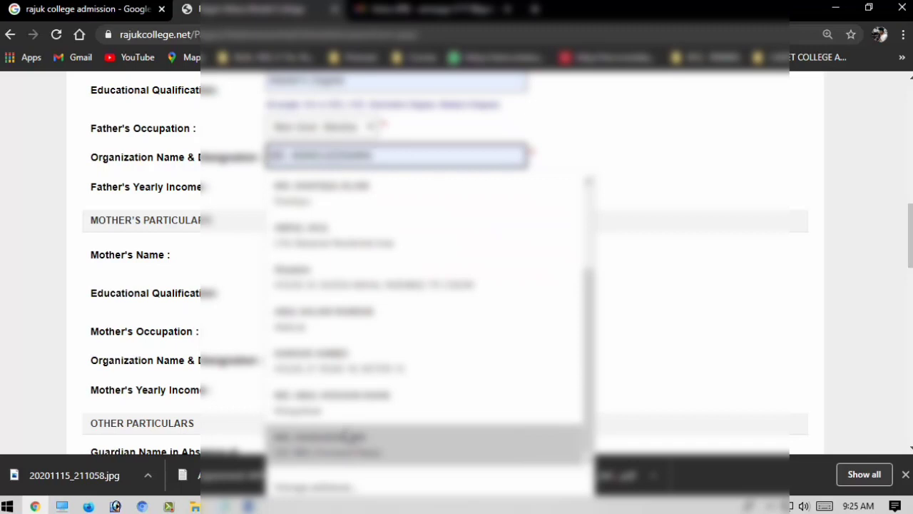
type("B")
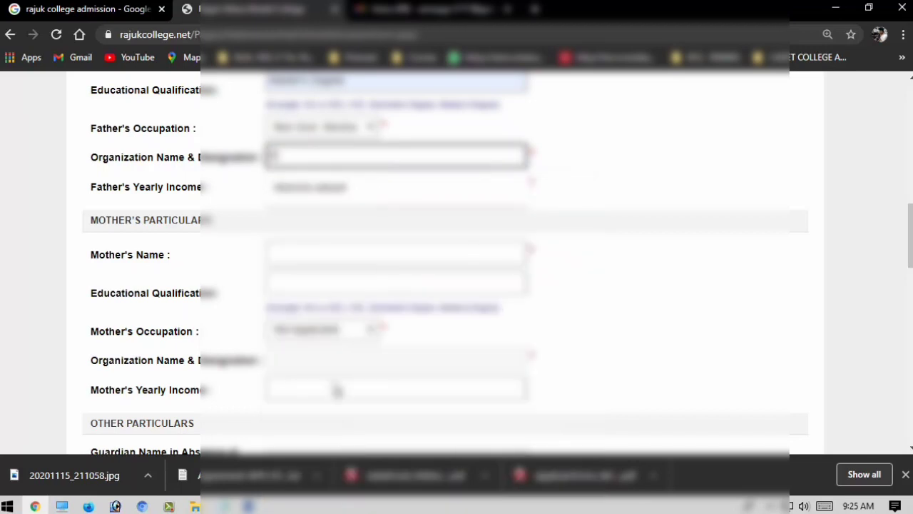
key("Down")
left_click(384, 204)
left_click(347, 184)
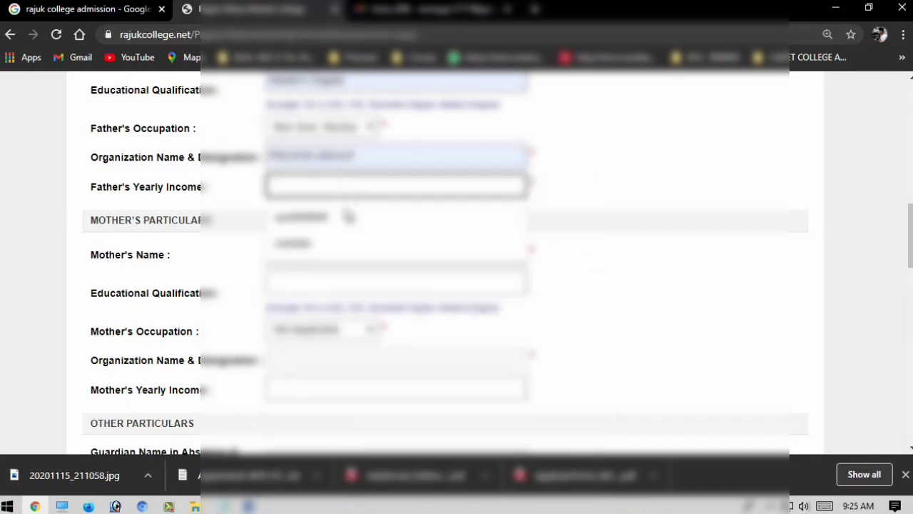
left_click(343, 241)
Autofill the mother's name and educational qualification from saved suggestions
scroll(338, 228, "down", 1)
scroll(314, 186, "down", 1)
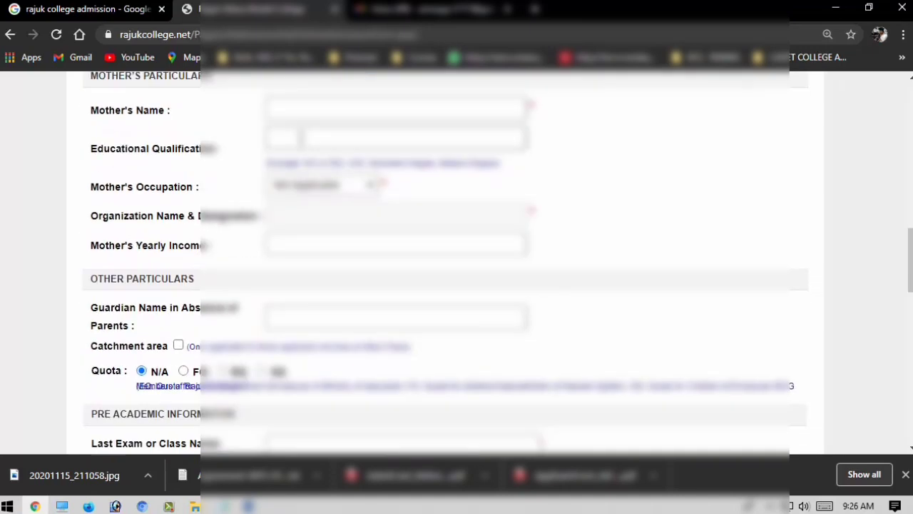
left_click(301, 111)
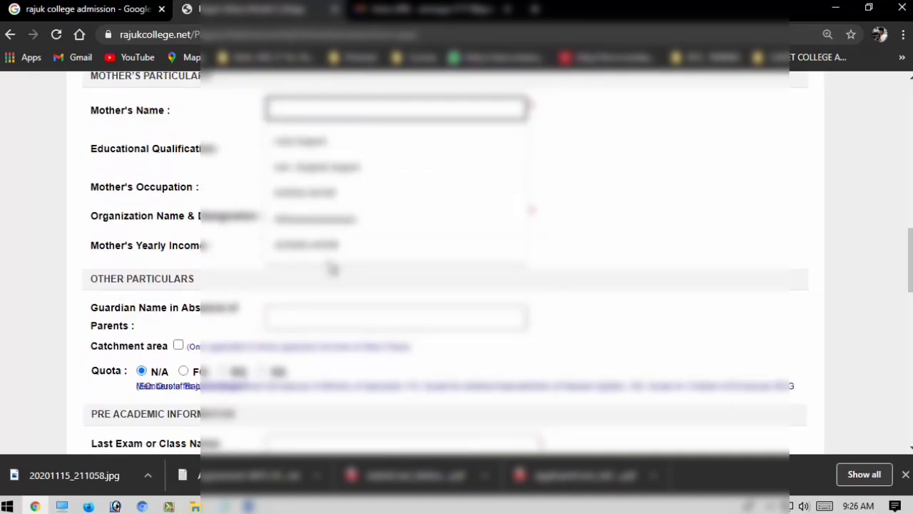
left_click(327, 235)
left_click(321, 140)
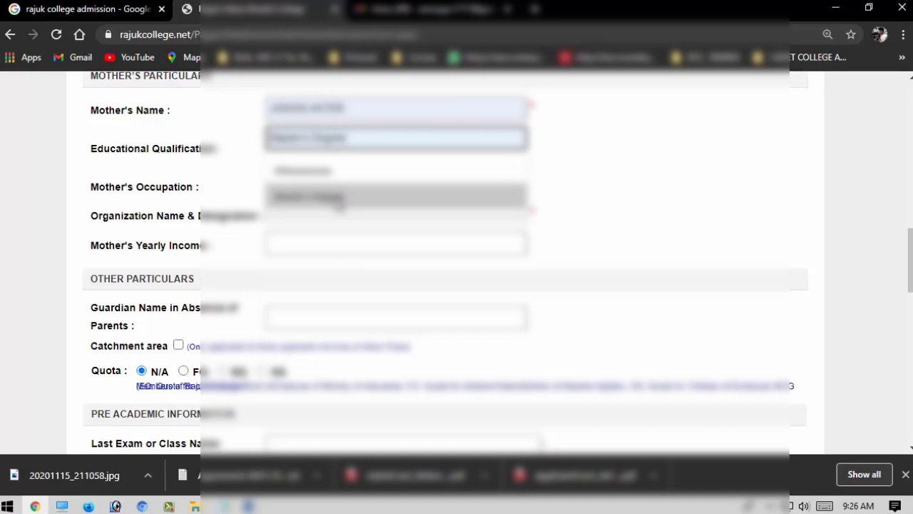
left_click(341, 201)
Set the mother's occupation, then autofill her yearly income and the guardian name
scroll(321, 179, "down", 1)
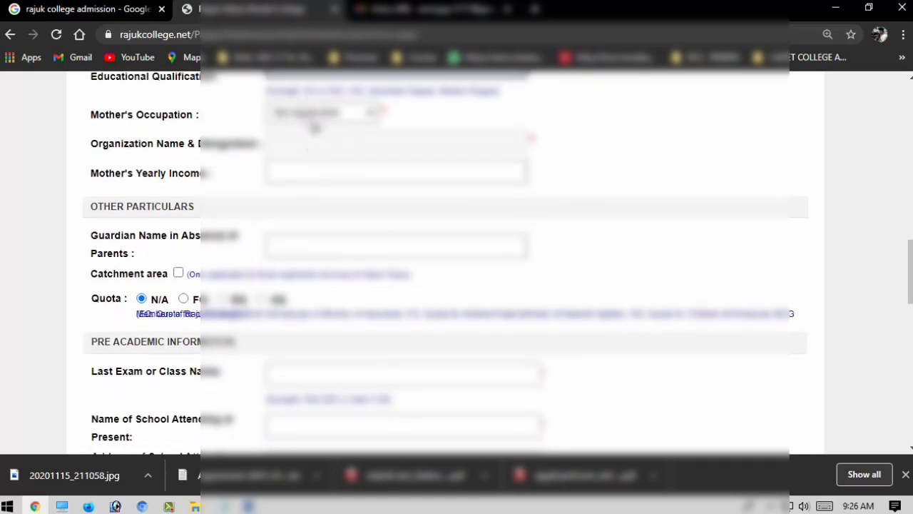
left_click(318, 114)
left_click(312, 257)
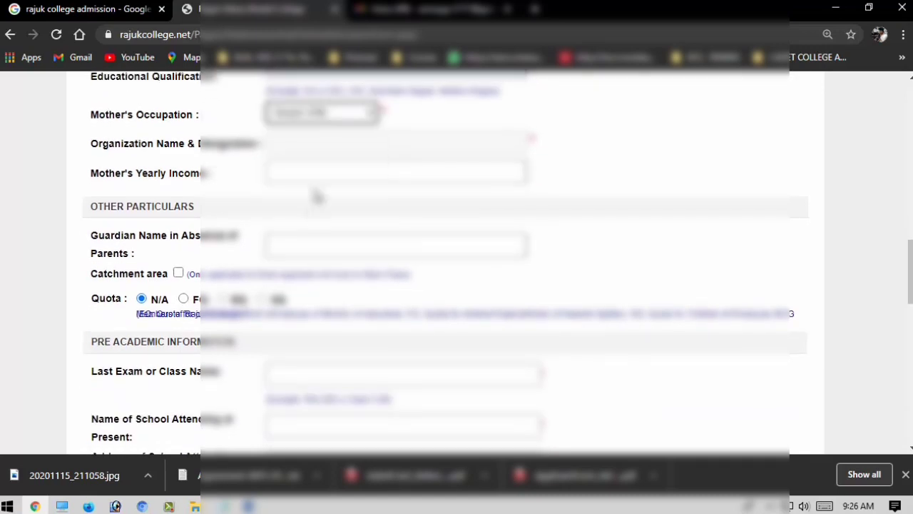
left_click(314, 168)
left_click(311, 229)
scroll(314, 214, "down", 1)
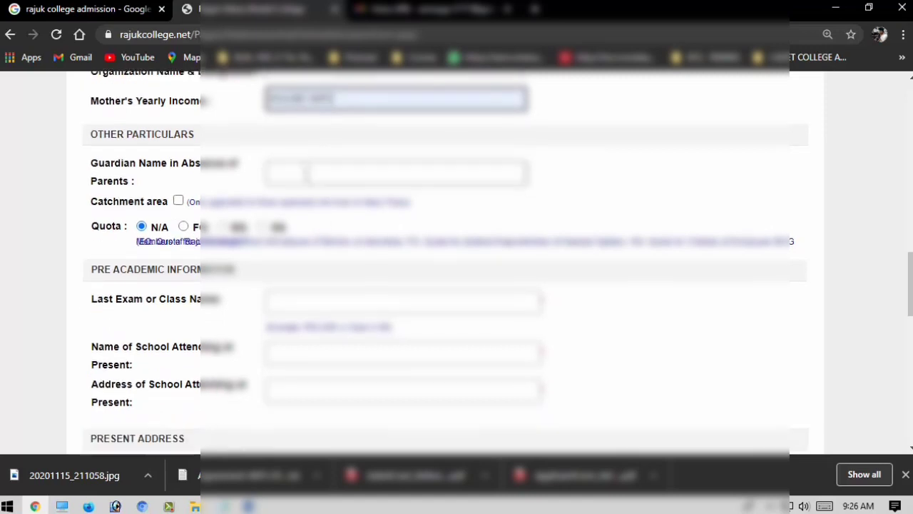
left_click(308, 172)
left_click(317, 228)
Mark the applicant as within the catchment area and autofill the last exam and school name
scroll(214, 186, "down", 1)
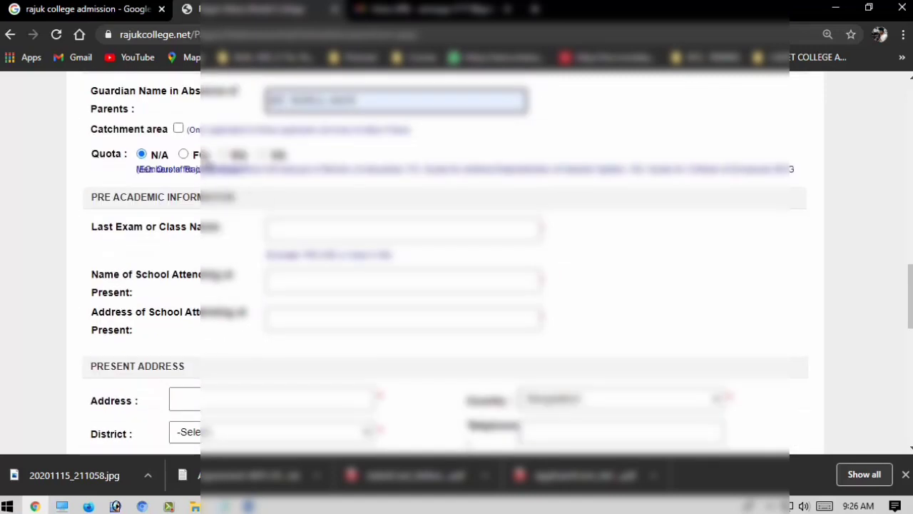
left_click(178, 131)
left_click(334, 228)
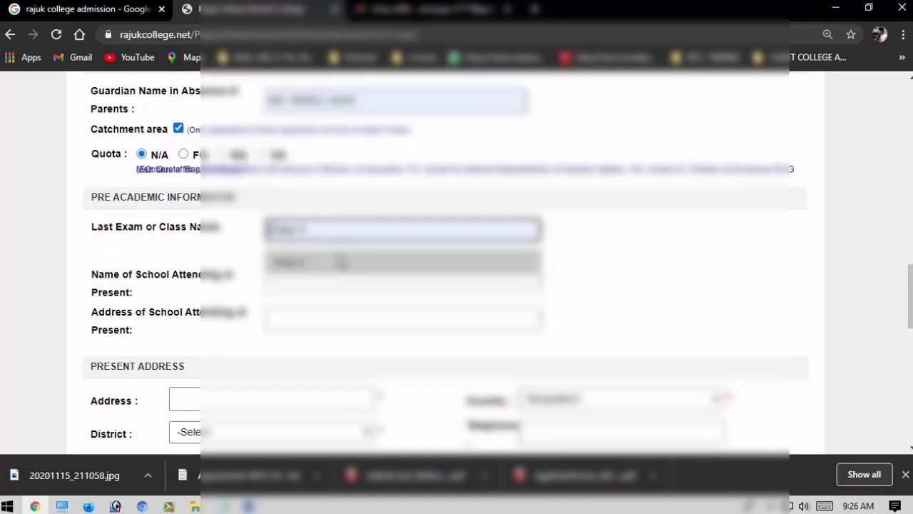
left_click(283, 265)
scroll(283, 268, "down", 1)
left_click(297, 209)
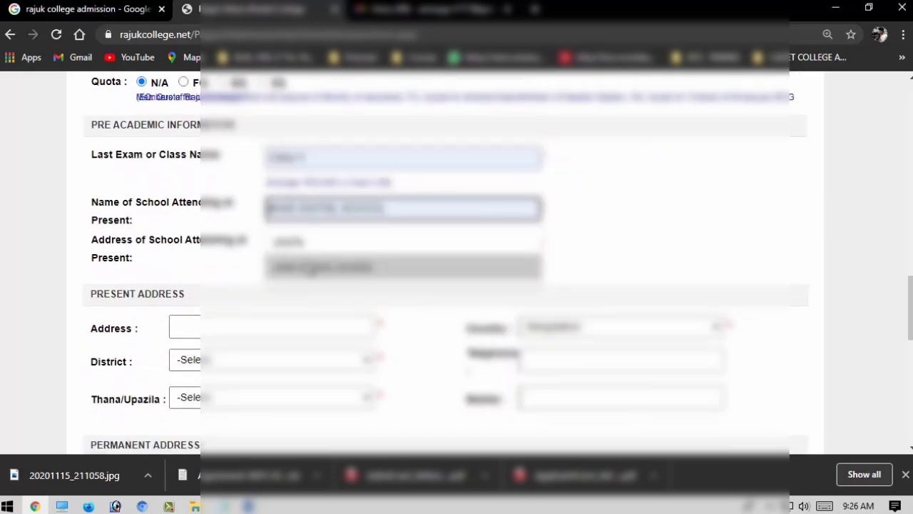
left_click(332, 283)
Fill the current school's address with the saved autofill entry starting with 'R'
left_click(326, 243)
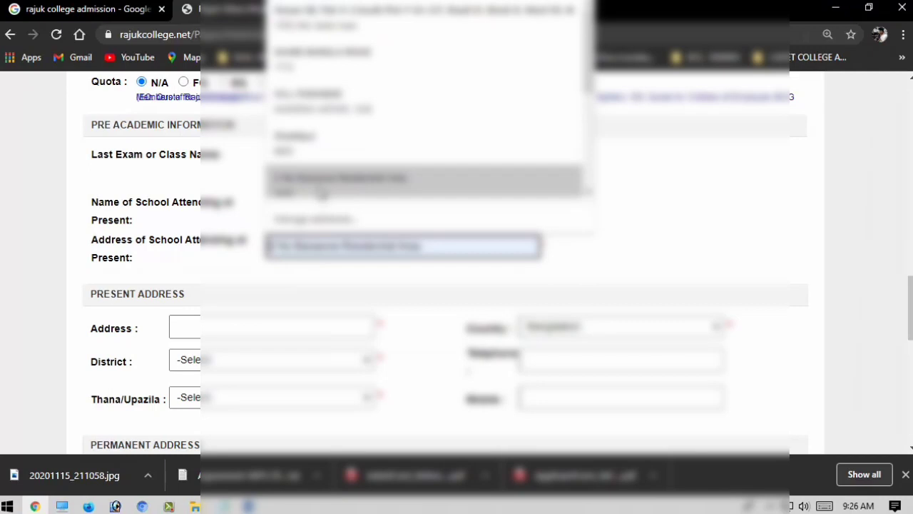
scroll(329, 147, "down", 5)
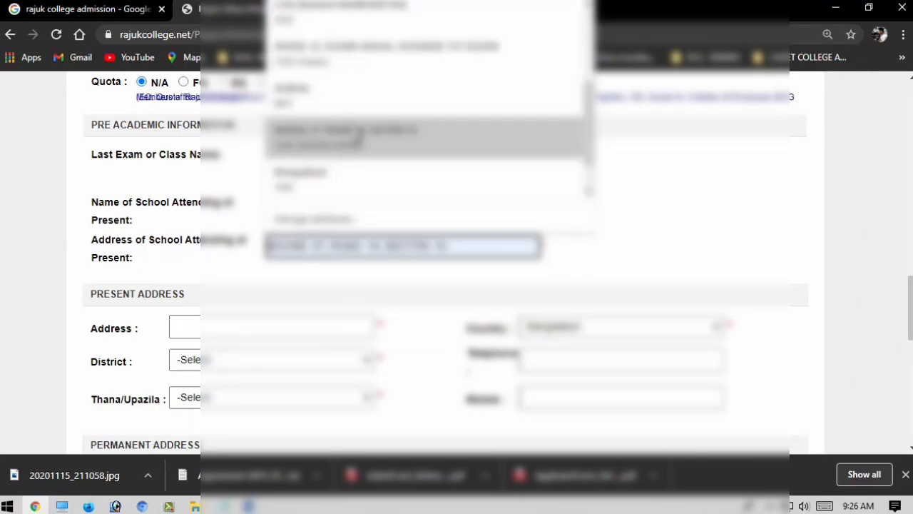
scroll(356, 139, "up", 3)
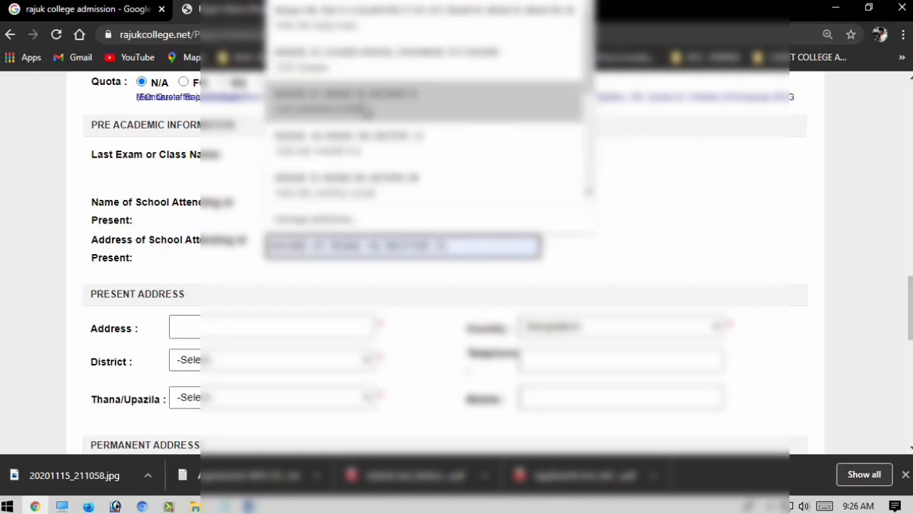
scroll(366, 110, "down", 3)
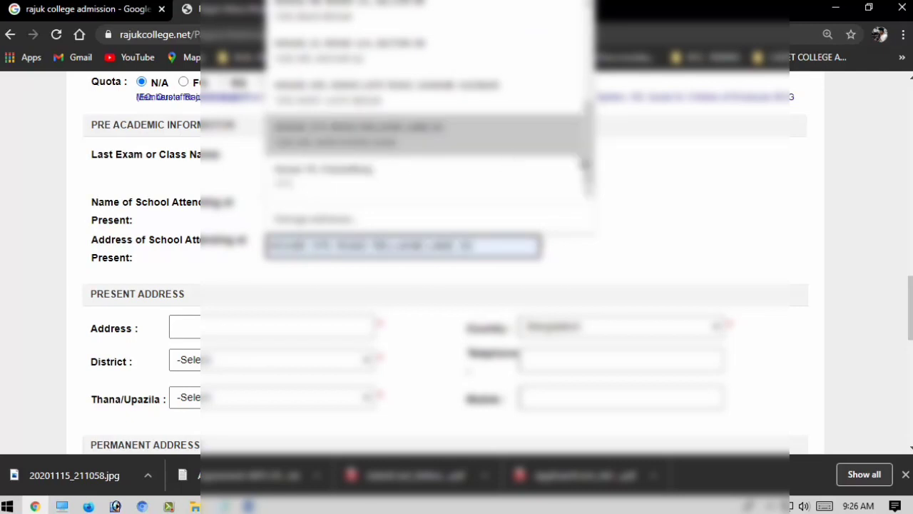
left_click_drag(591, 158, 588, 104)
scroll(590, 155, "up", 1)
scroll(589, 155, "up", 3)
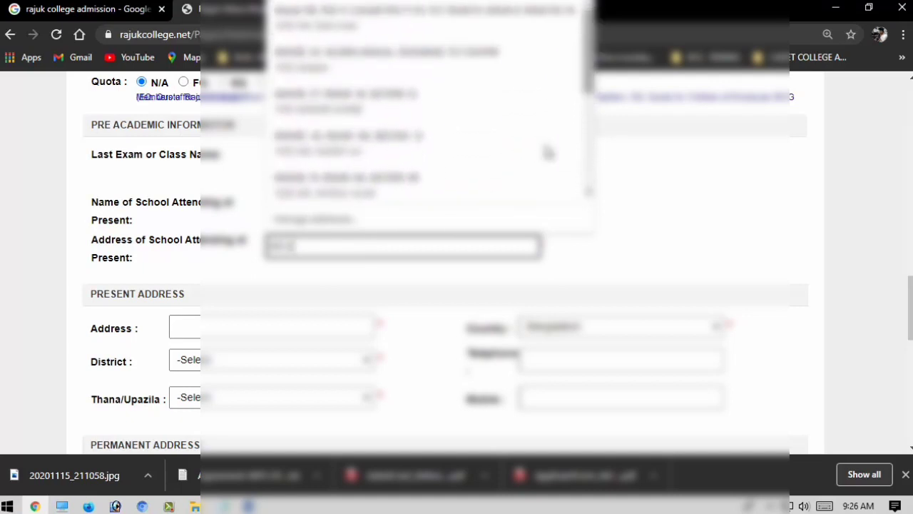
type("R")
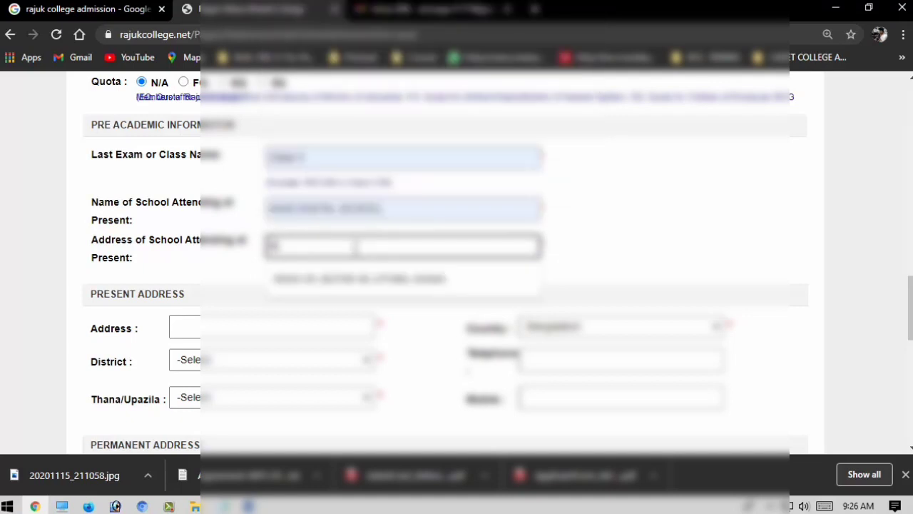
left_click(350, 278)
scroll(351, 280, "down", 1)
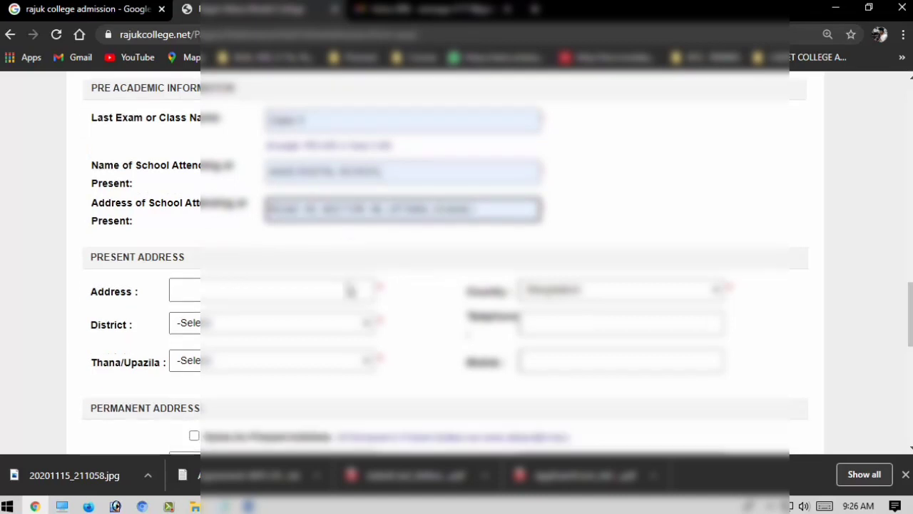
Enter the present address starting 'HOUSE 32 ROA' and accept the full saved suggestion
left_click(265, 254)
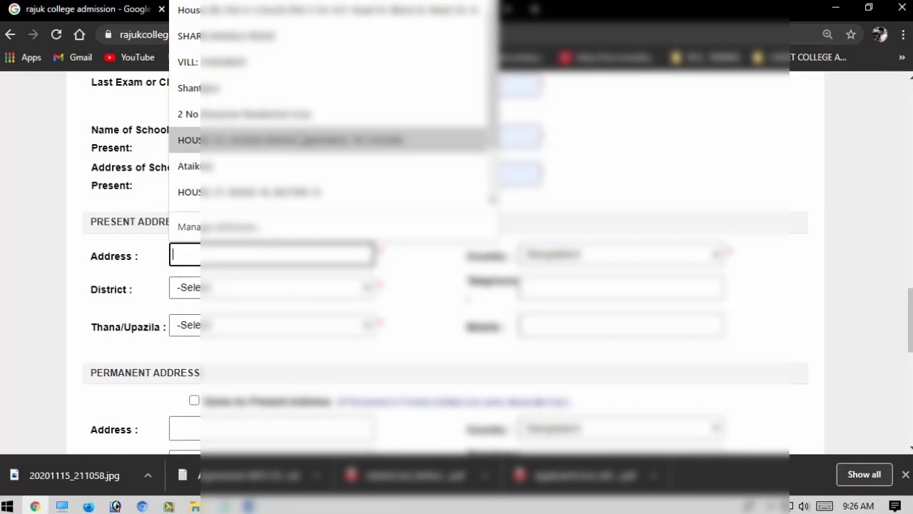
scroll(275, 93, "down", 2)
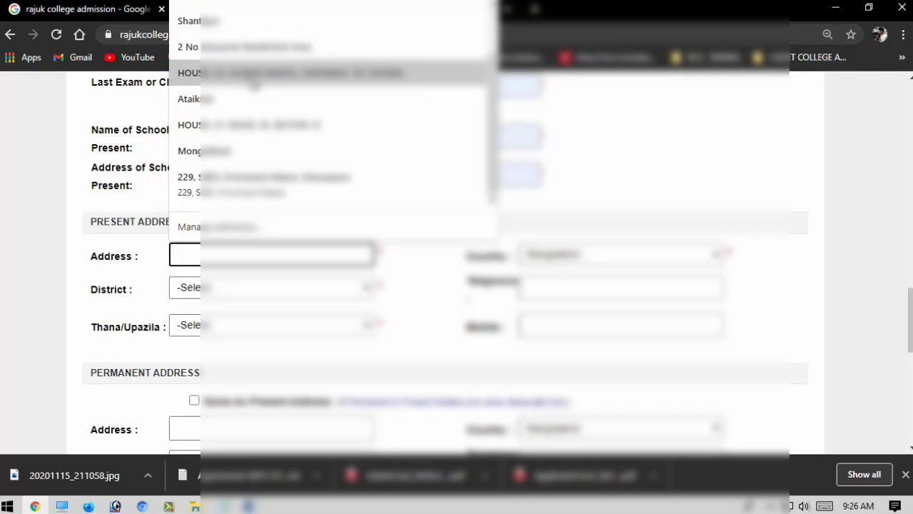
left_click(260, 253)
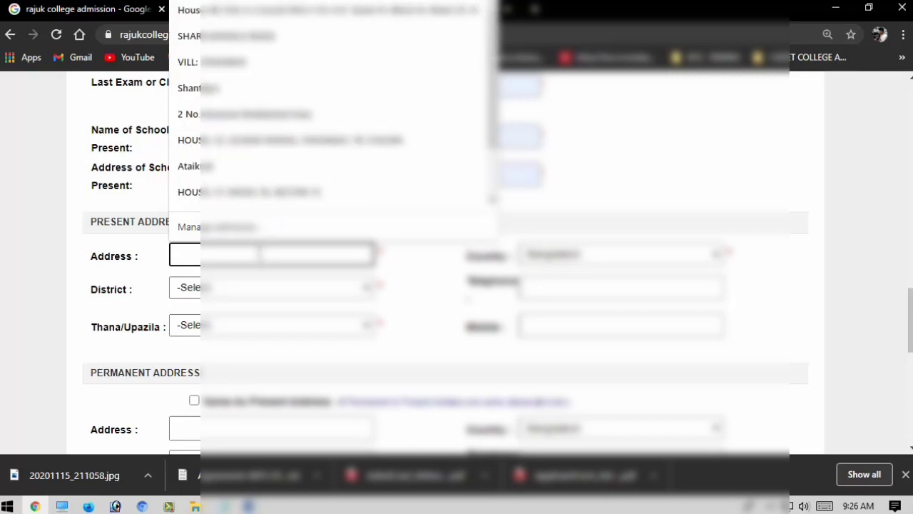
type("HOUS")
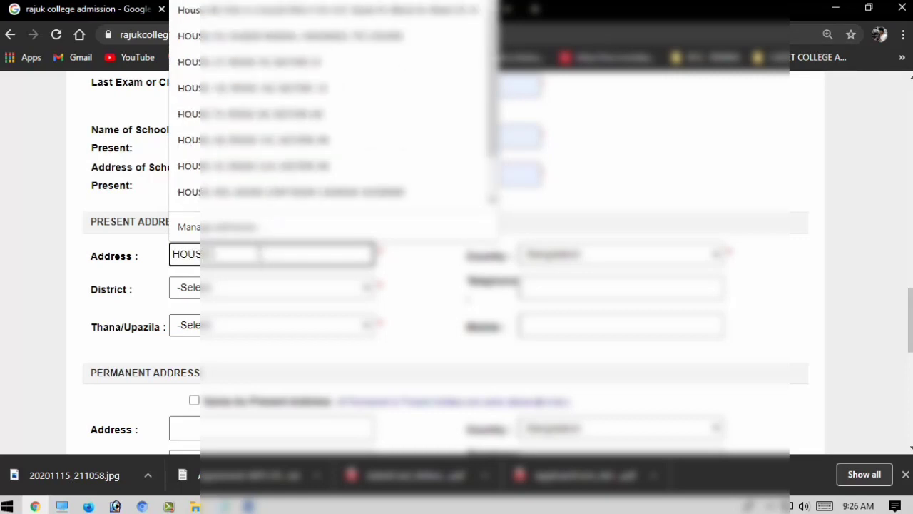
type("E 32")
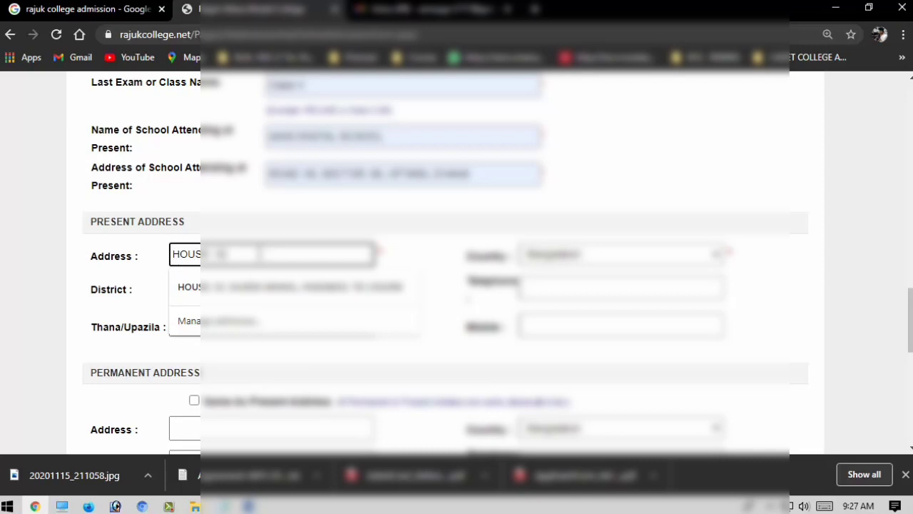
type("ROA")
key("Down")
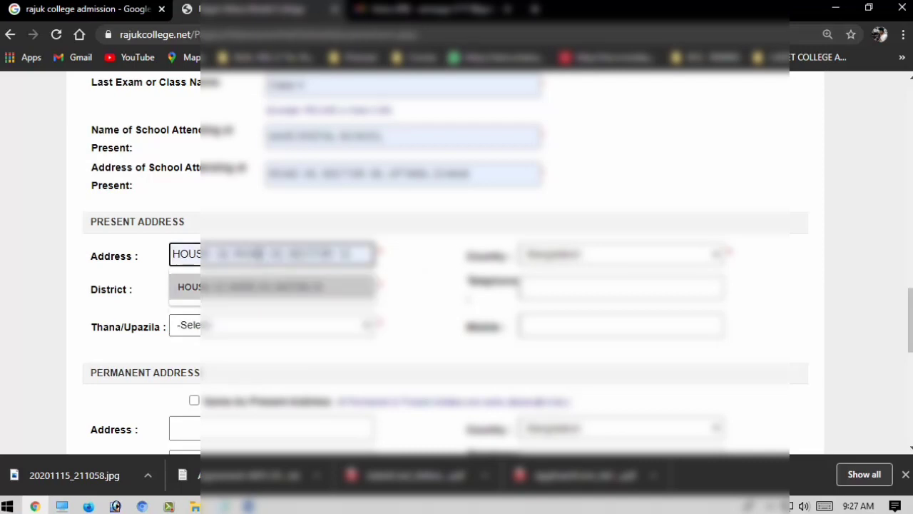
key("Return")
Choose Dhaka as the district and Uttara as the thana/upazila
left_click(281, 287)
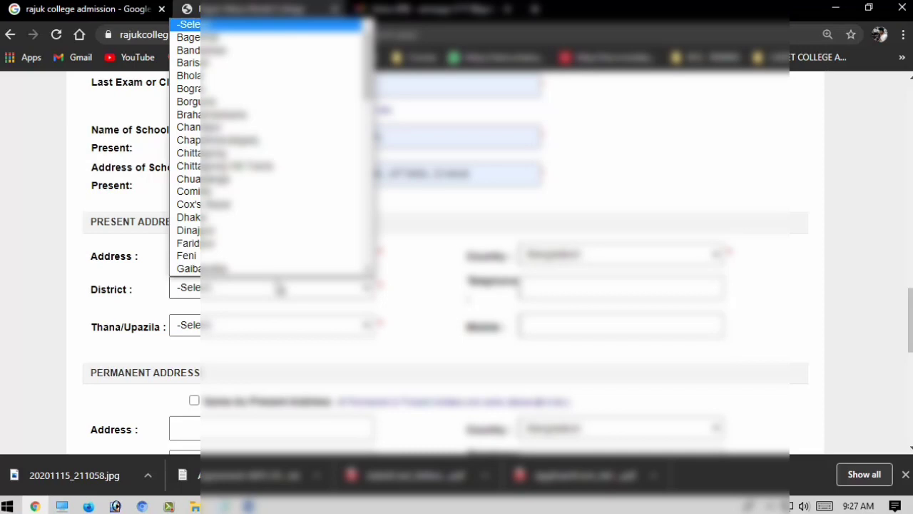
key("d")
key("Return")
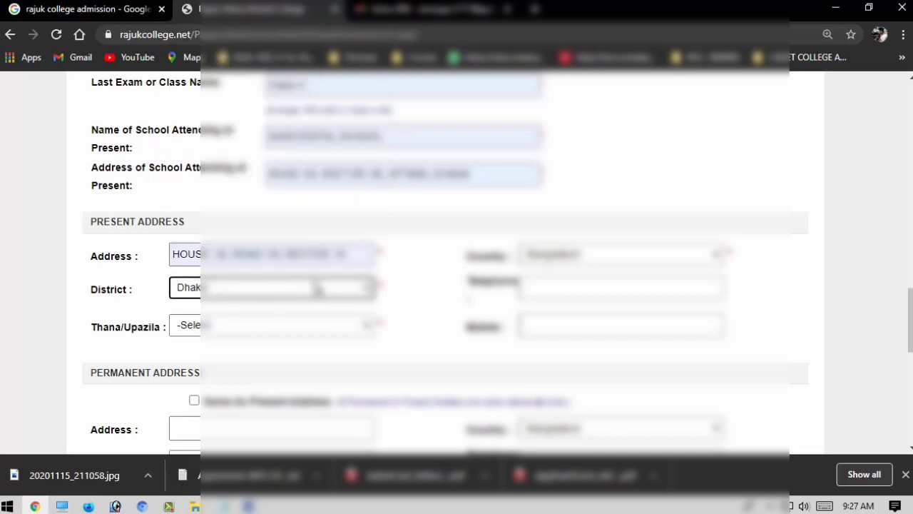
left_click(254, 329)
key("u")
key("Return")
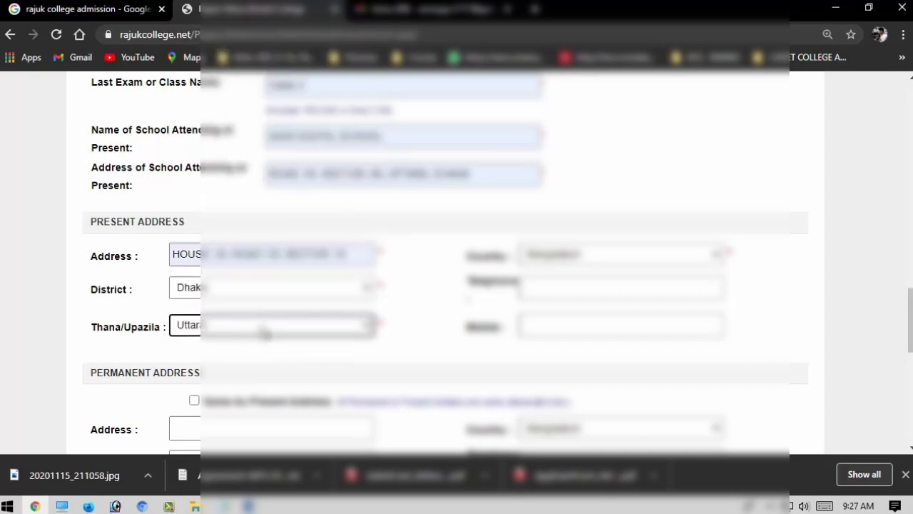
Replace the present address mobile number with one starting 01715
left_click(553, 322)
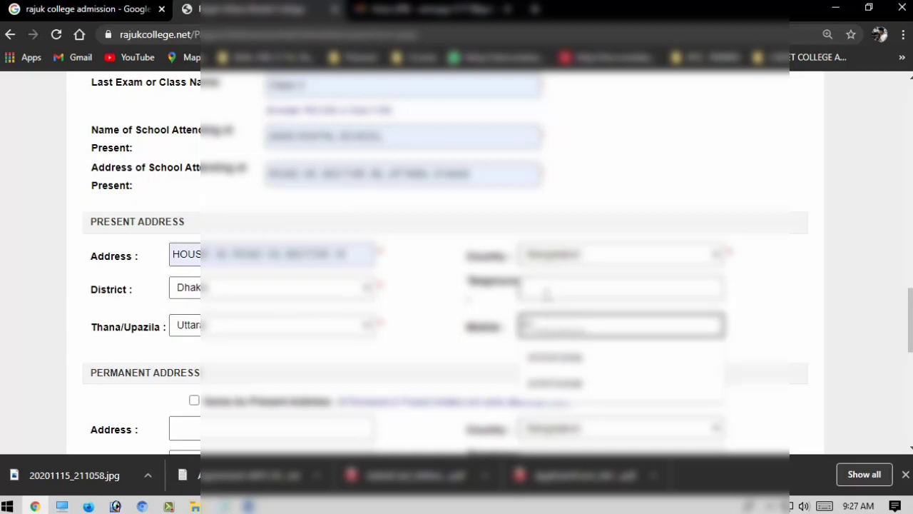
key("ctrl+a")
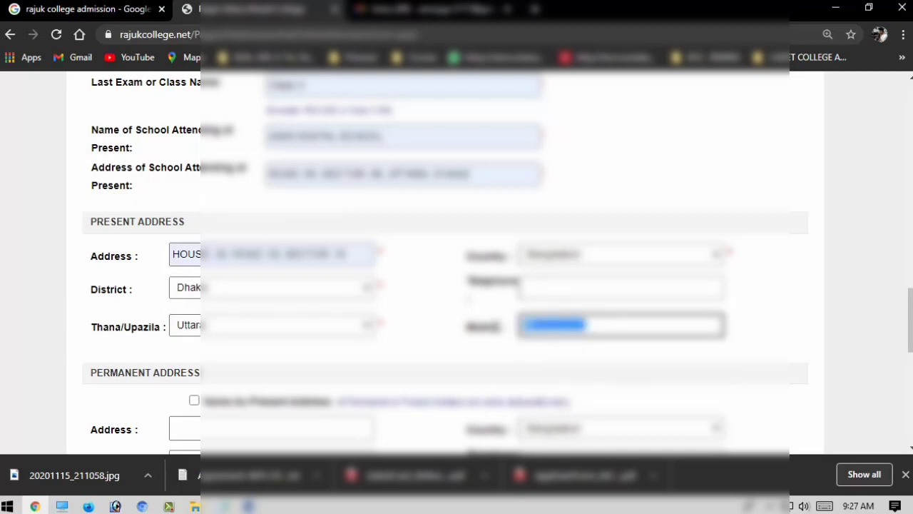
type("01715")
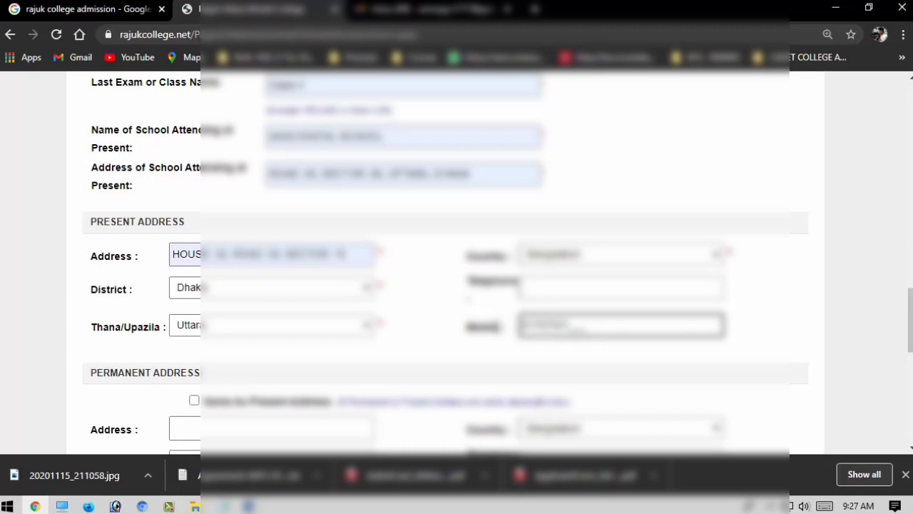
scroll(171, 285, "down", 3)
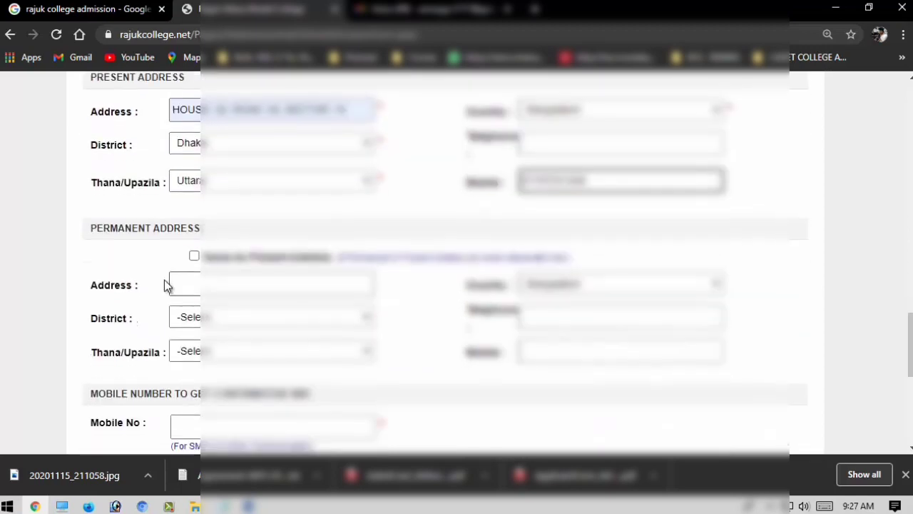
Tick 'Same as Present Address', autofill the SMS mobile number, and choose the applicant photo file
left_click(194, 184)
left_click(250, 355)
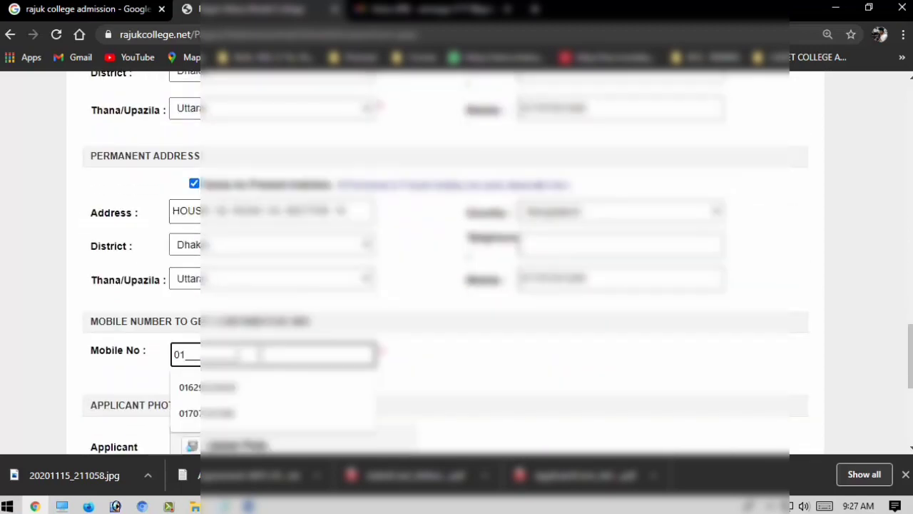
left_click(253, 412)
scroll(250, 382, "down", 1)
left_click(239, 374)
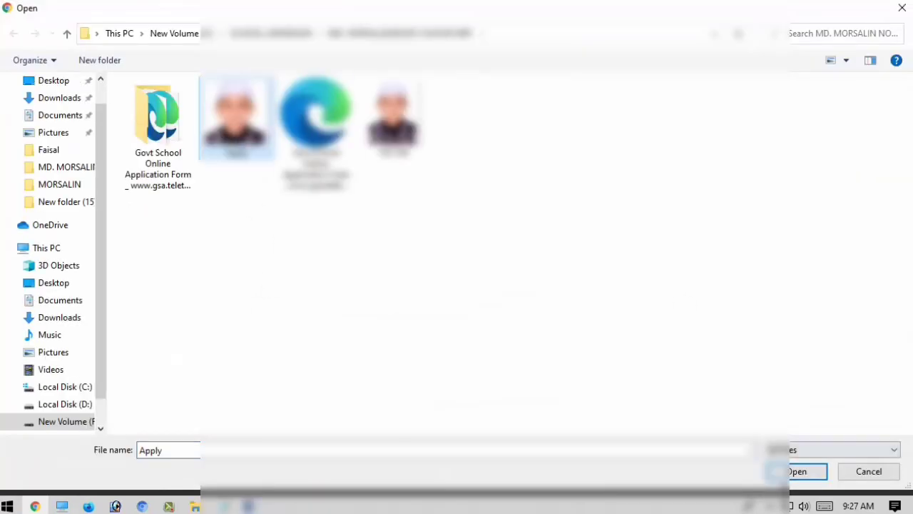
Upload the 'Apply' image as the applicant photo and begin typing the captcha code
left_click(785, 476)
scroll(319, 380, "down", 2)
left_click(195, 351)
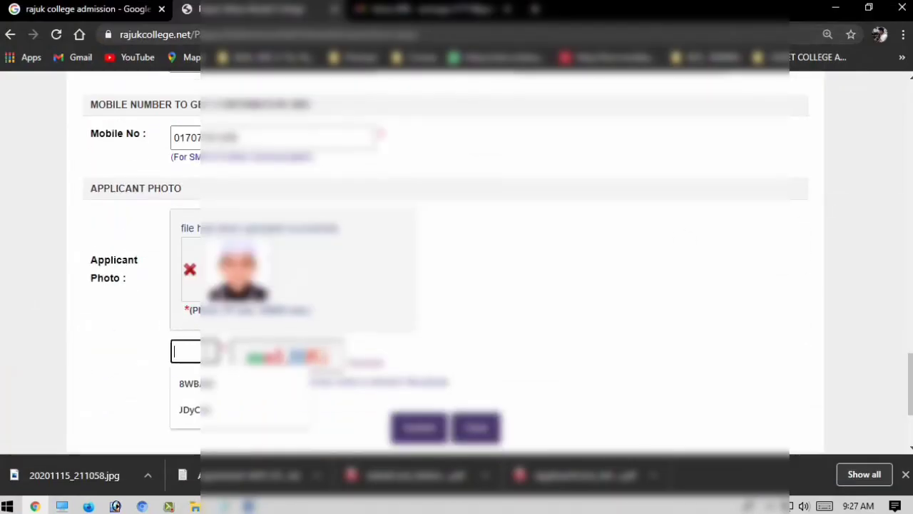
type("mnLH")
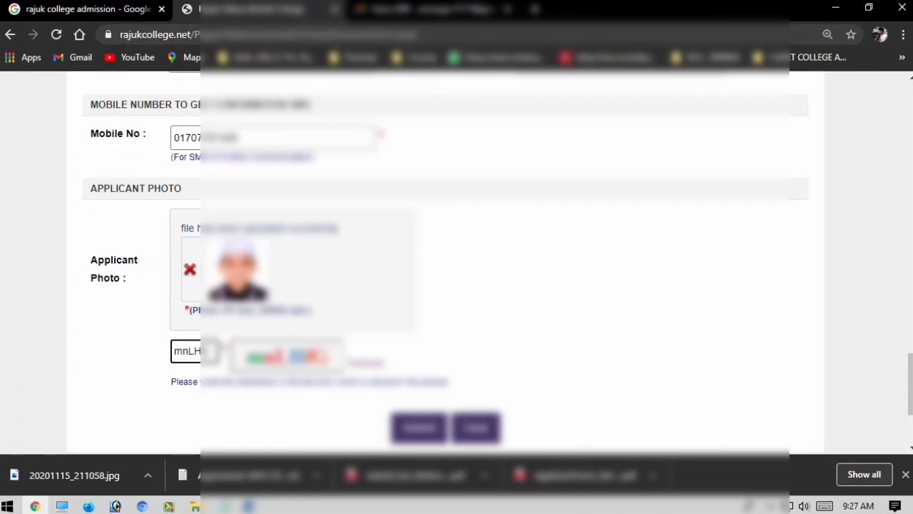
scroll(419, 326, "up", 15)
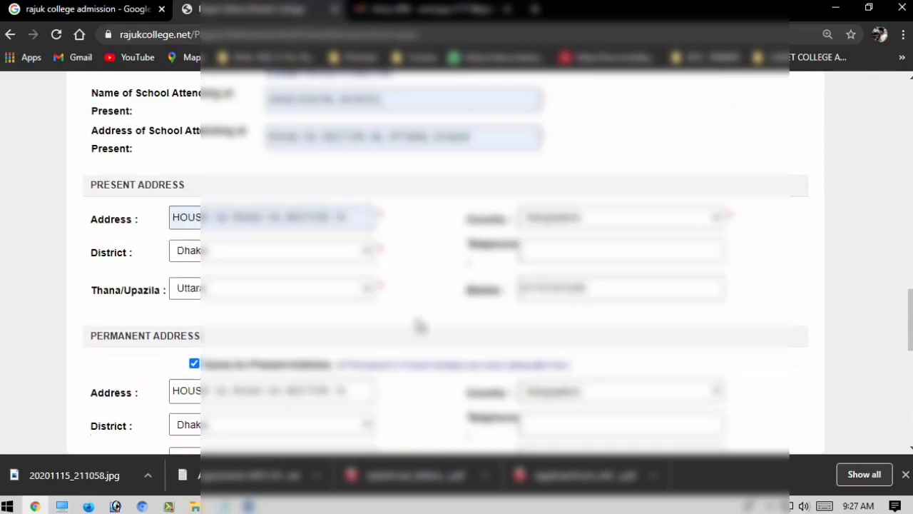
Correct the captcha entry by deleting extra characters
scroll(418, 340, "up", 5)
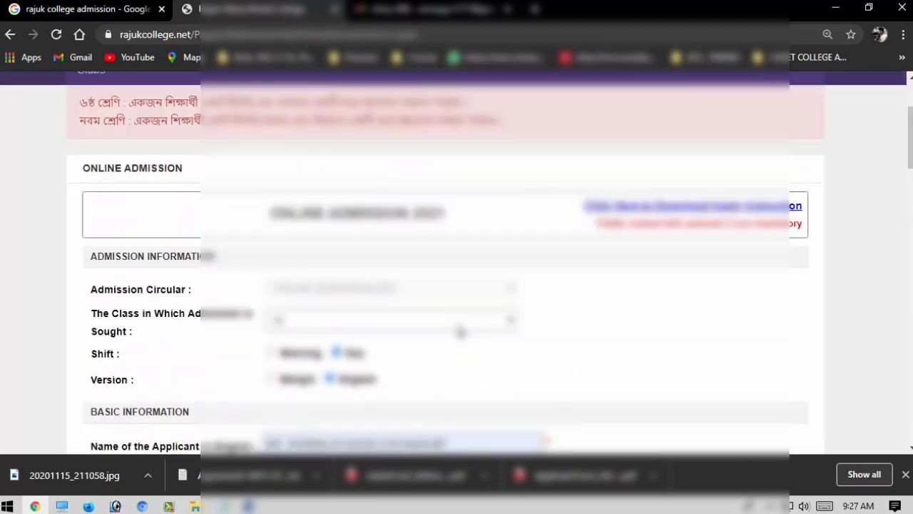
scroll(452, 329, "down", 1)
scroll(453, 329, "down", 1)
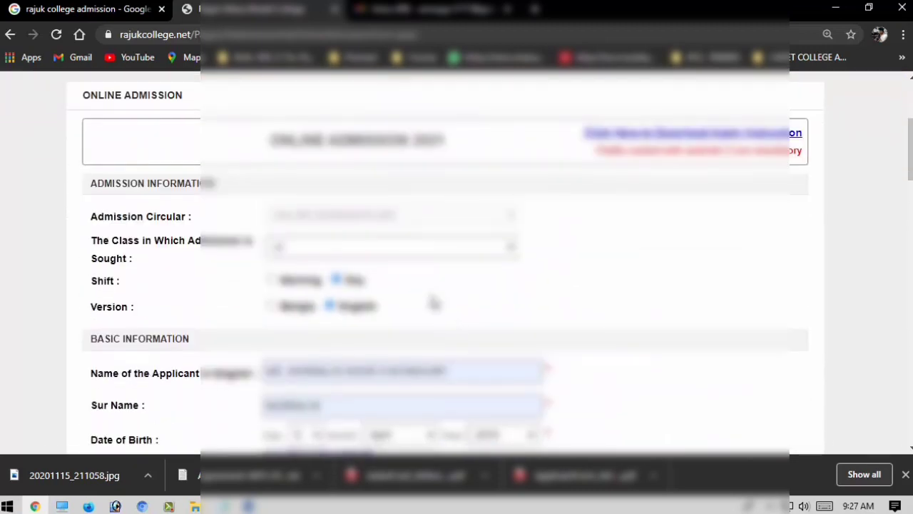
scroll(421, 307, "down", 1)
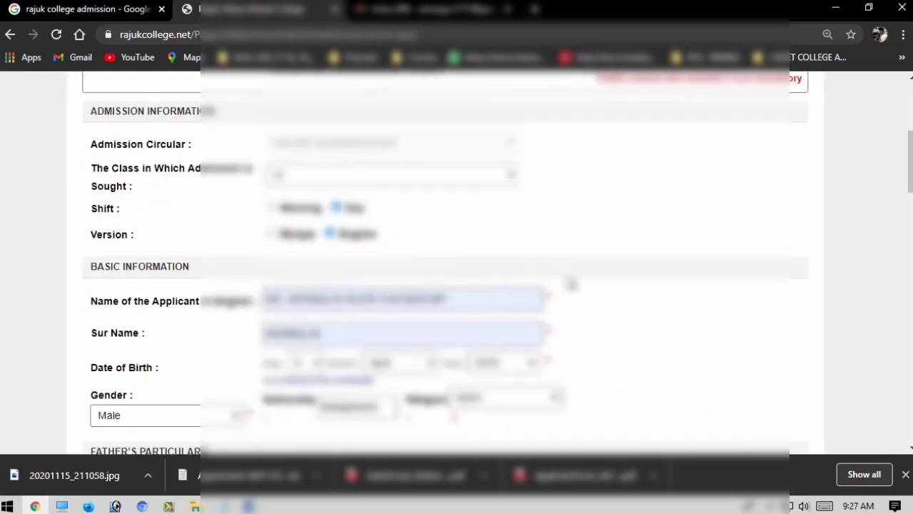
scroll(605, 283, "down", 1)
scroll(605, 283, "down", 1)
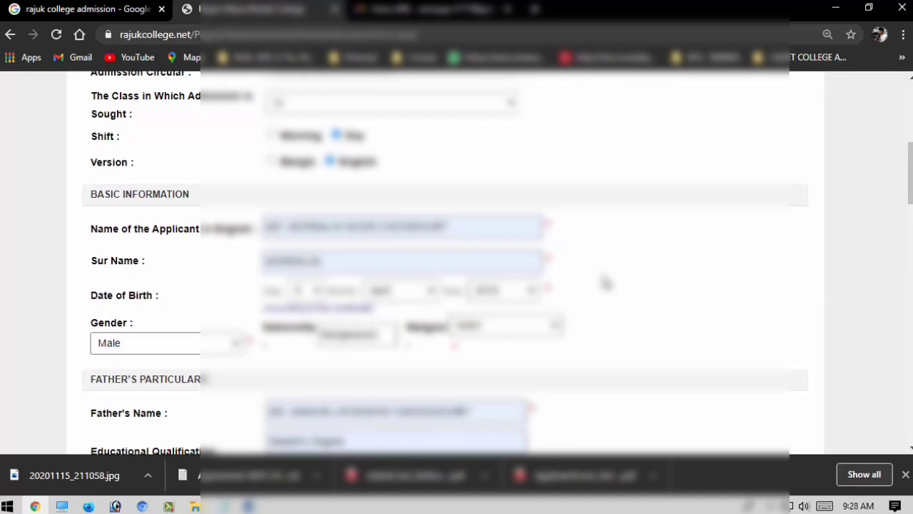
scroll(605, 283, "down", 6)
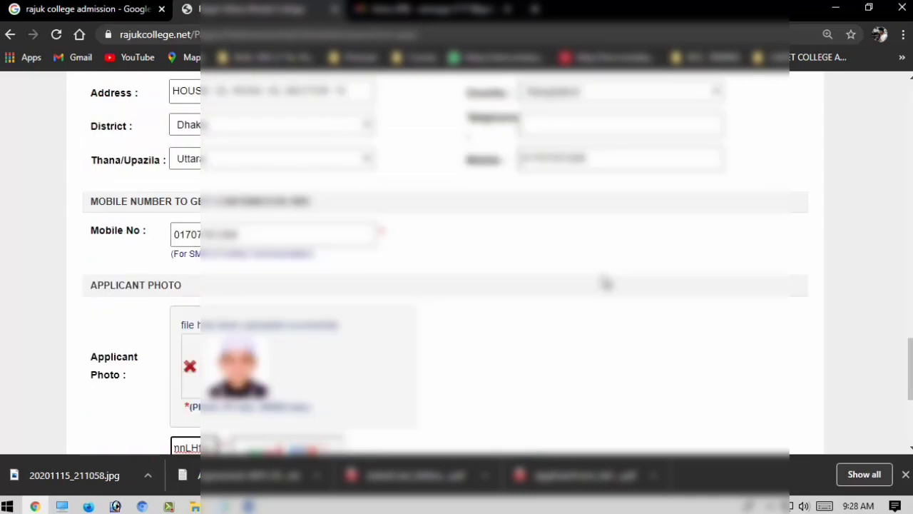
key("BackSpace")
key("BackSpace")
key("BackSpace")
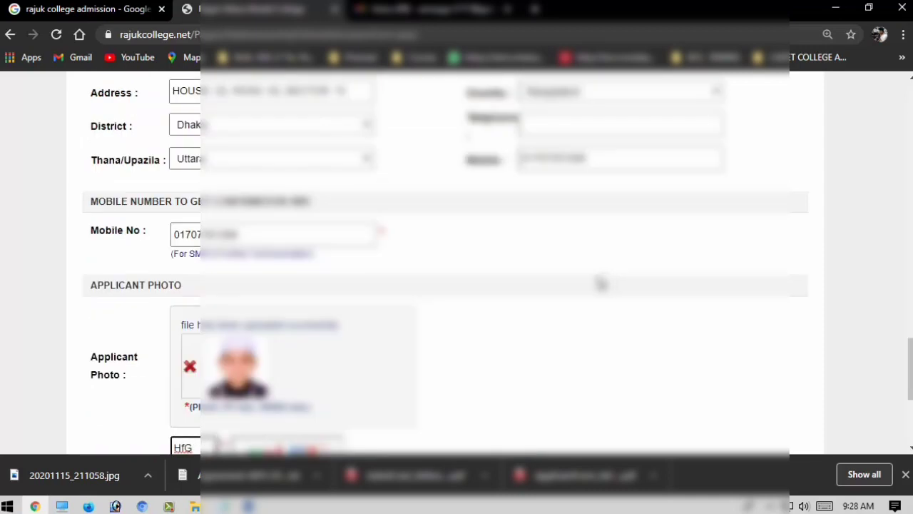
scroll(598, 314, "down", 1)
key("BackSpace")
key("BackSpace")
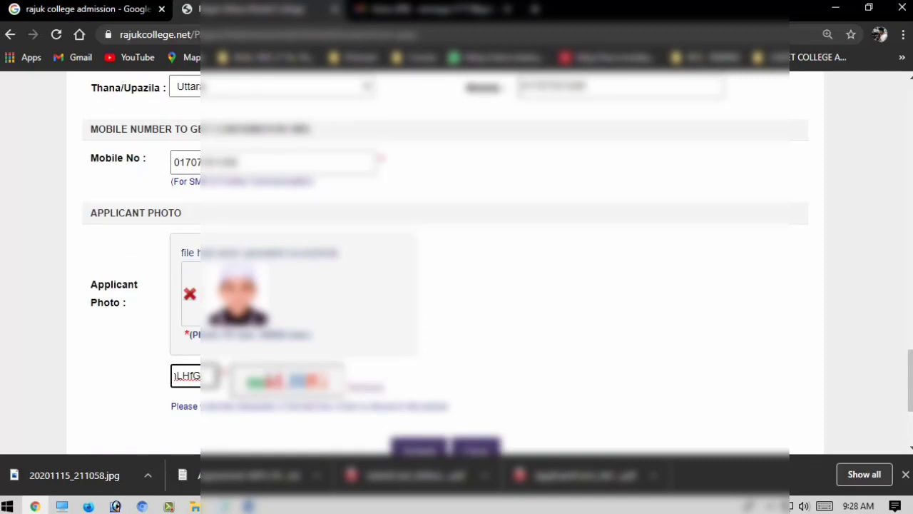
key("BackSpace")
Scroll through the filled form to verify details, photo and captcha down to Submit
scroll(492, 371, "up", 1)
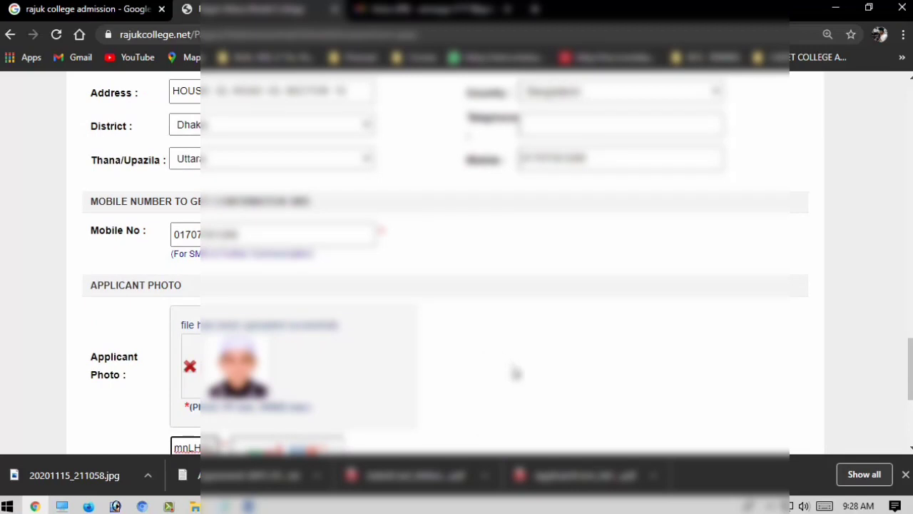
scroll(515, 372, "up", 1)
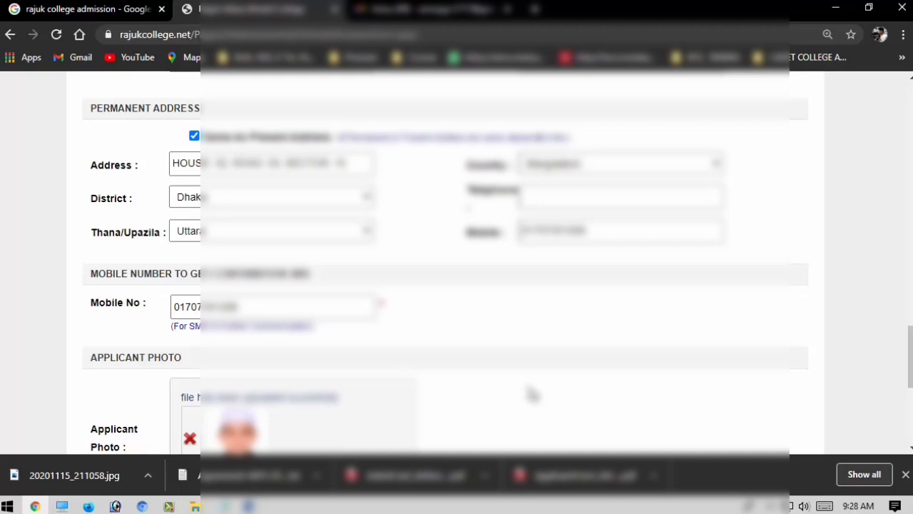
scroll(604, 395, "down", 1)
scroll(606, 396, "up", 4)
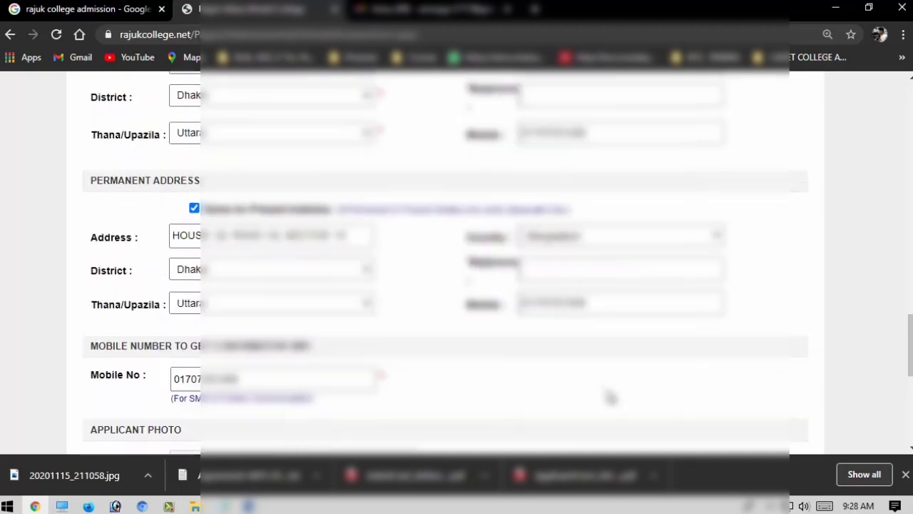
scroll(613, 397, "up", 1)
scroll(614, 398, "up", 1)
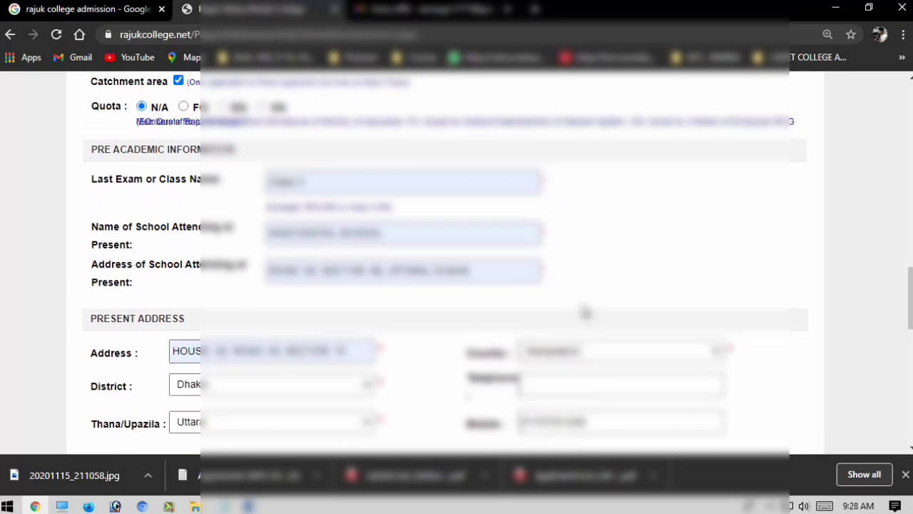
scroll(589, 313, "up", 2)
scroll(634, 397, "down", 2)
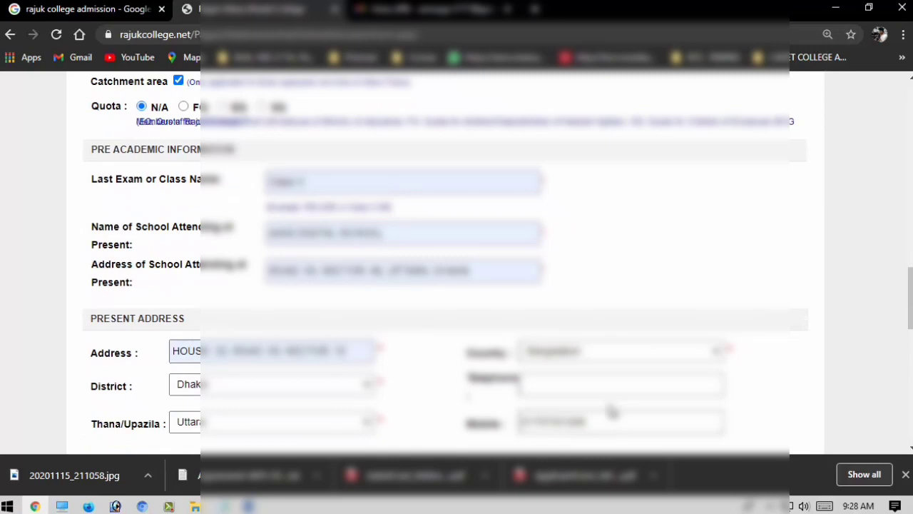
scroll(614, 412, "up", 1)
scroll(426, 298, "up", 2)
scroll(442, 314, "down", 7)
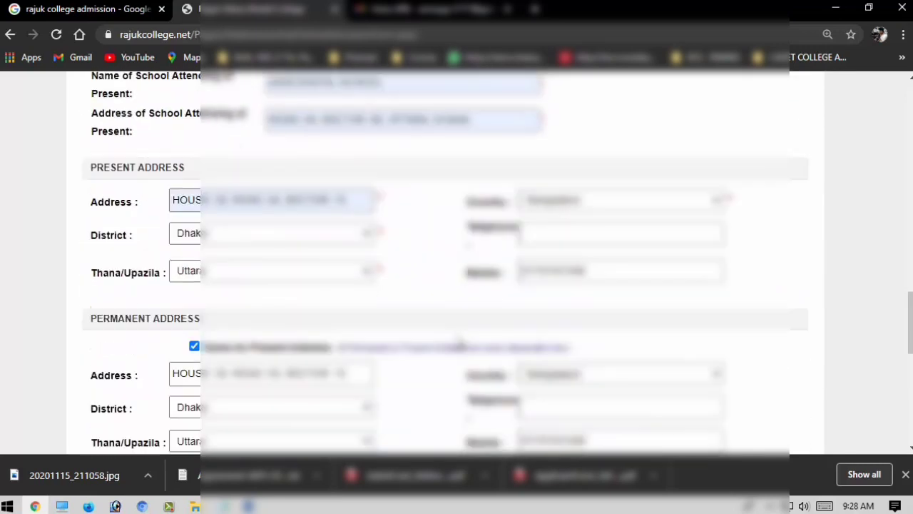
scroll(513, 349, "down", 1)
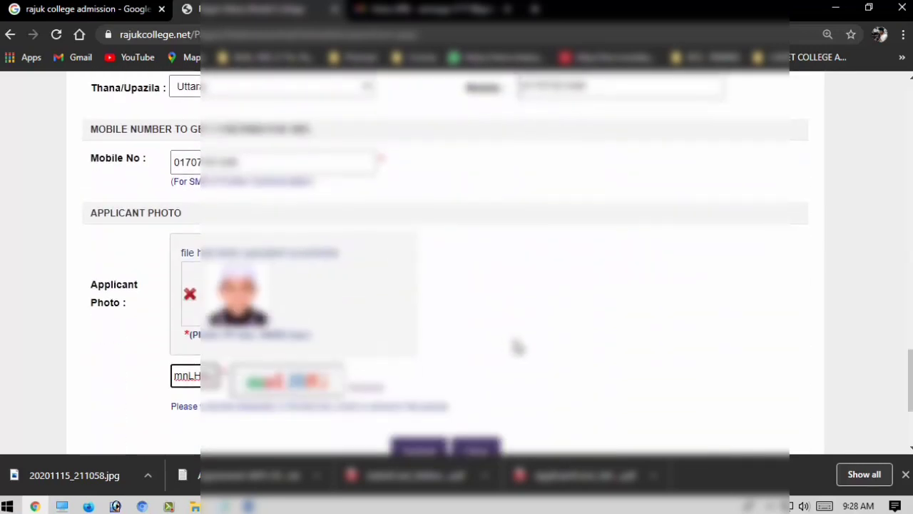
scroll(388, 341, "down", 1)
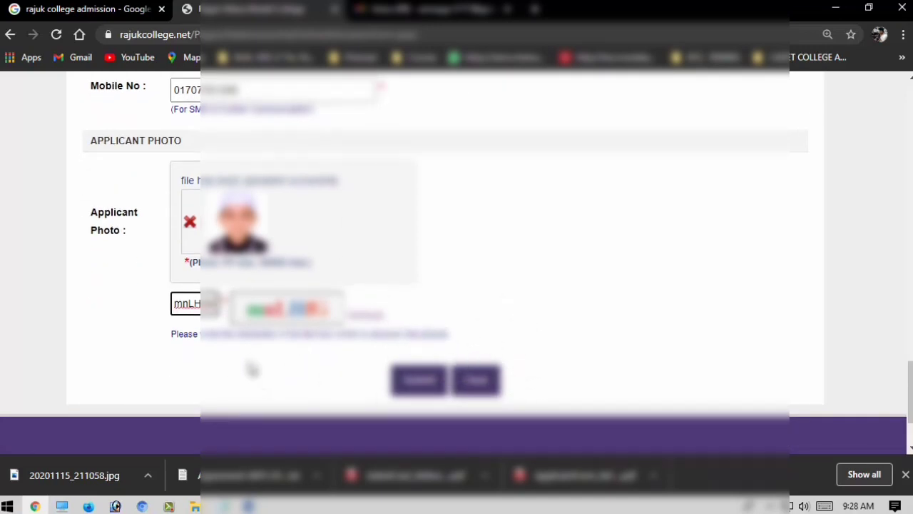
Submit the admission form and review the confirmation page's reference ID and applicant details
left_click(421, 391)
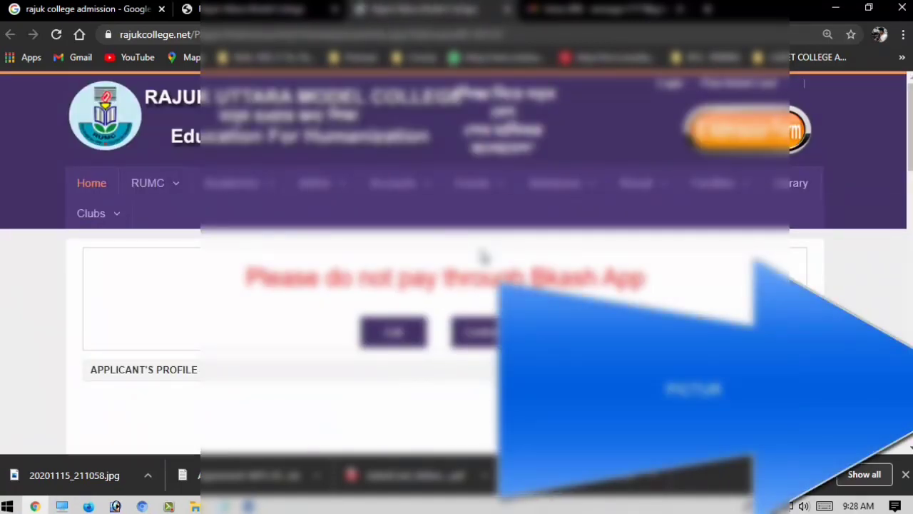
scroll(480, 253, "down", 5)
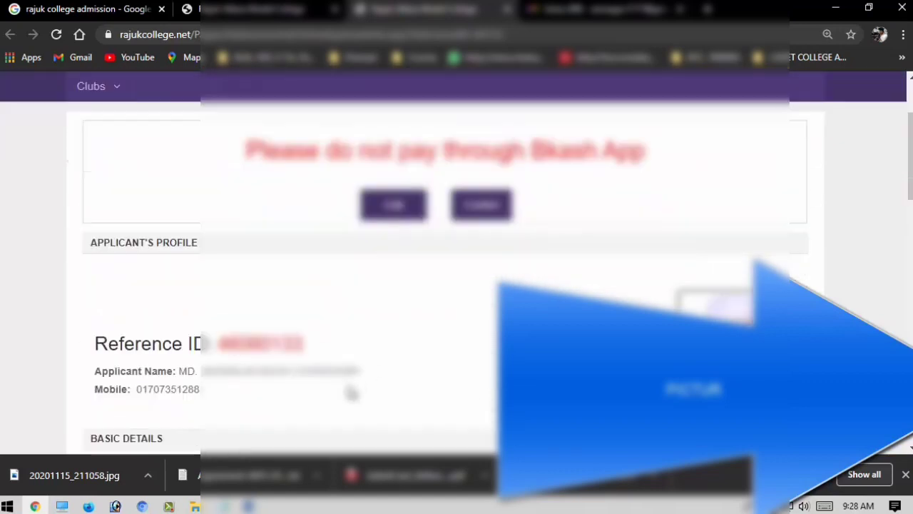
scroll(485, 259, "up", 2)
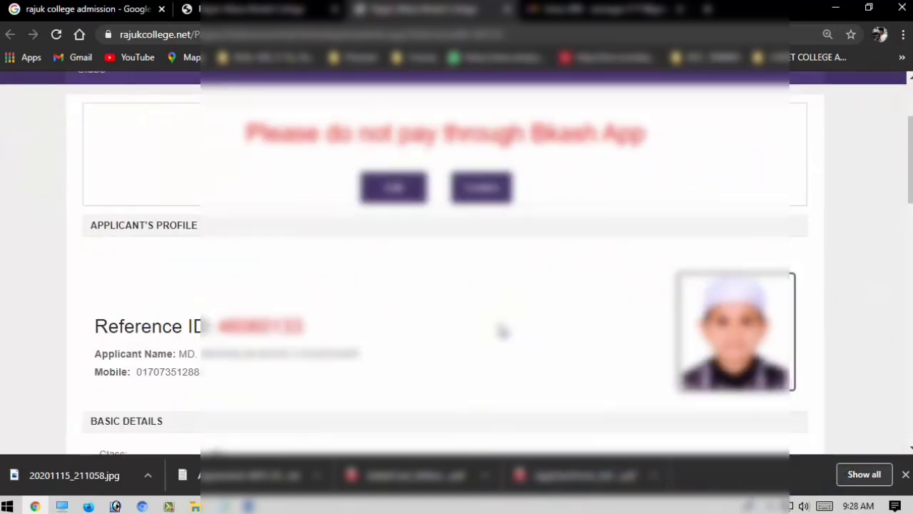
scroll(500, 320, "down", 10)
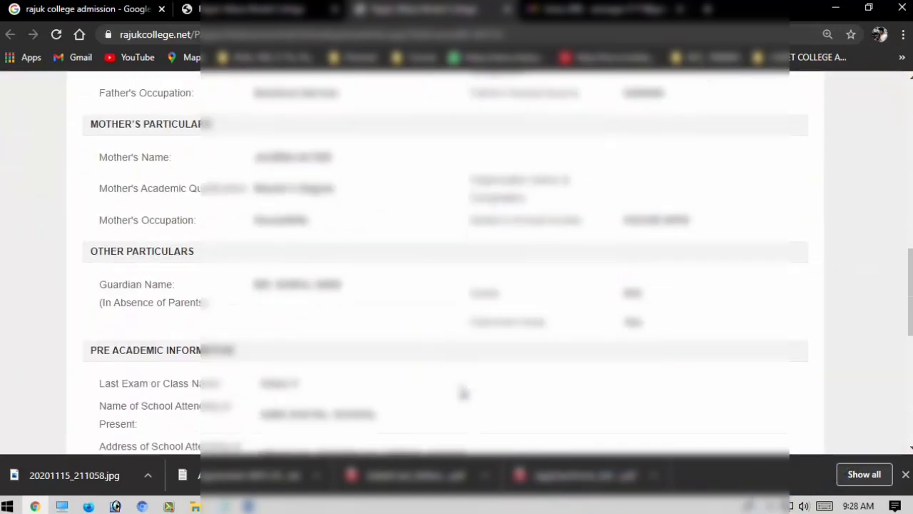
scroll(464, 405, "up", 10)
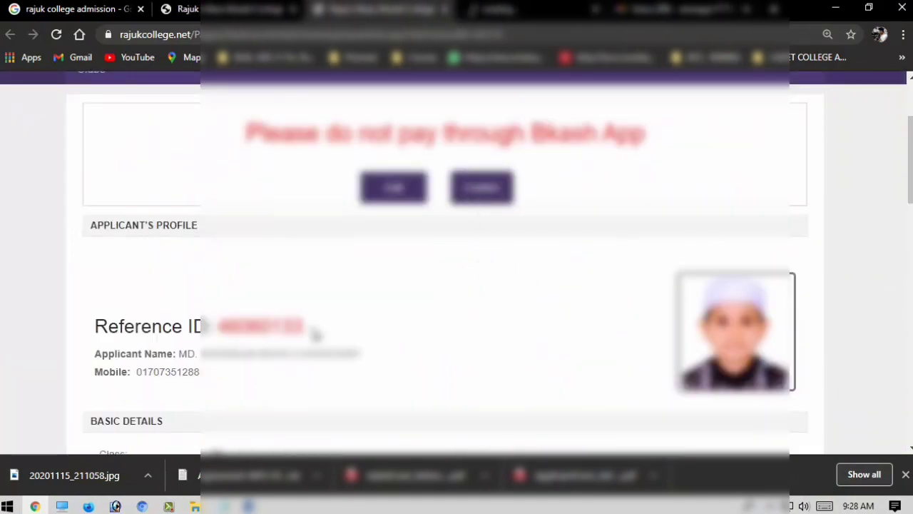
Copy the reference ID and paste it on a new line in the Notepad notes file
left_click_drag(314, 329, 218, 327)
right_click(242, 330)
left_click(273, 345)
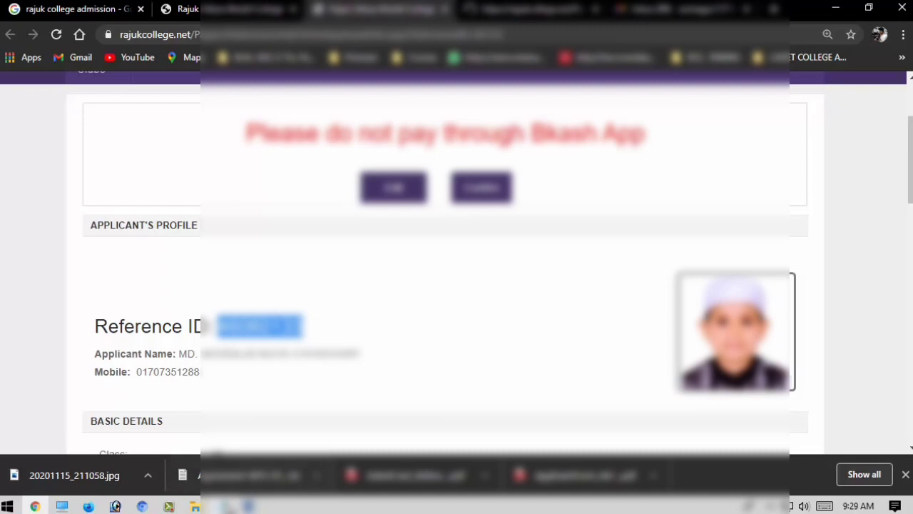
left_click(222, 505)
left_click(191, 453)
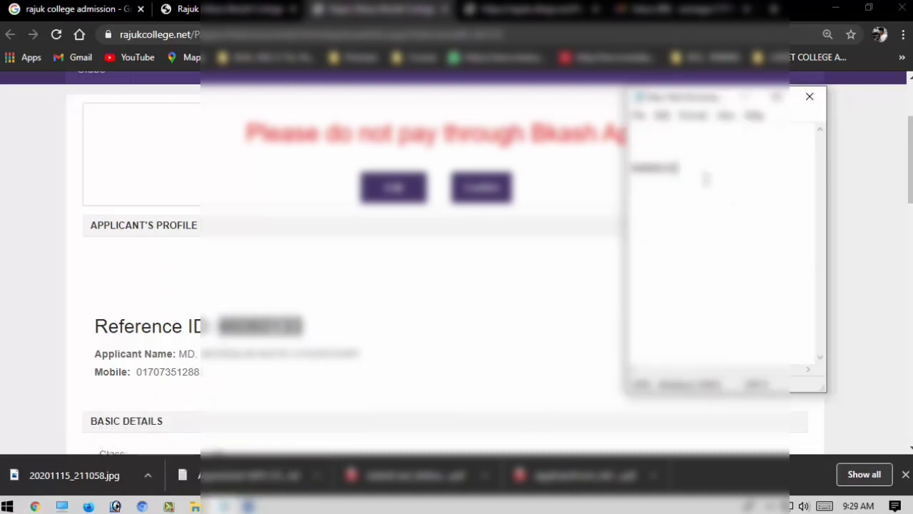
key("ctrl+v")
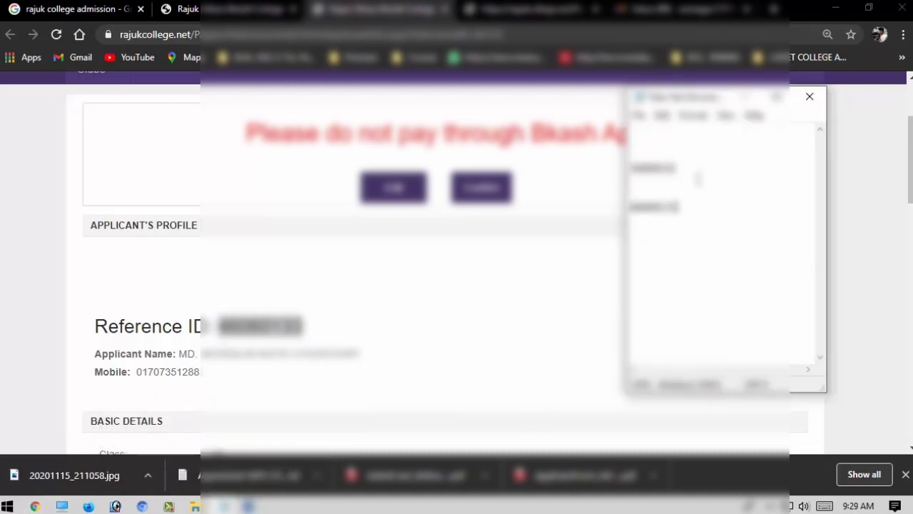
Save the notes file and return to the admission confirmation page
left_click(635, 118)
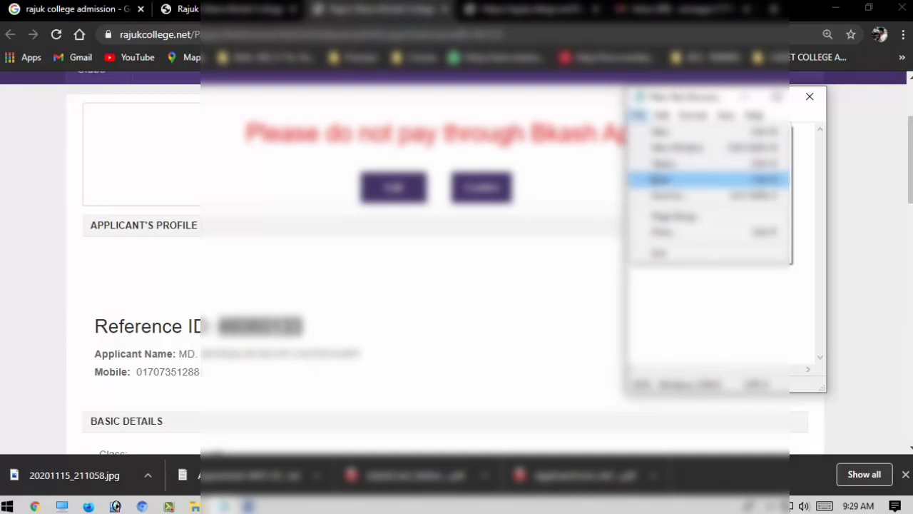
left_click(652, 178)
left_click(478, 301)
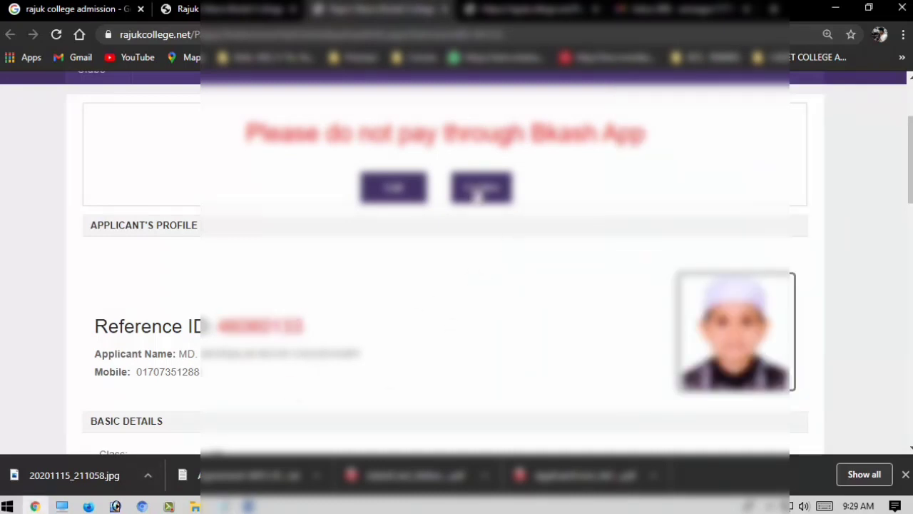
left_click(484, 189)
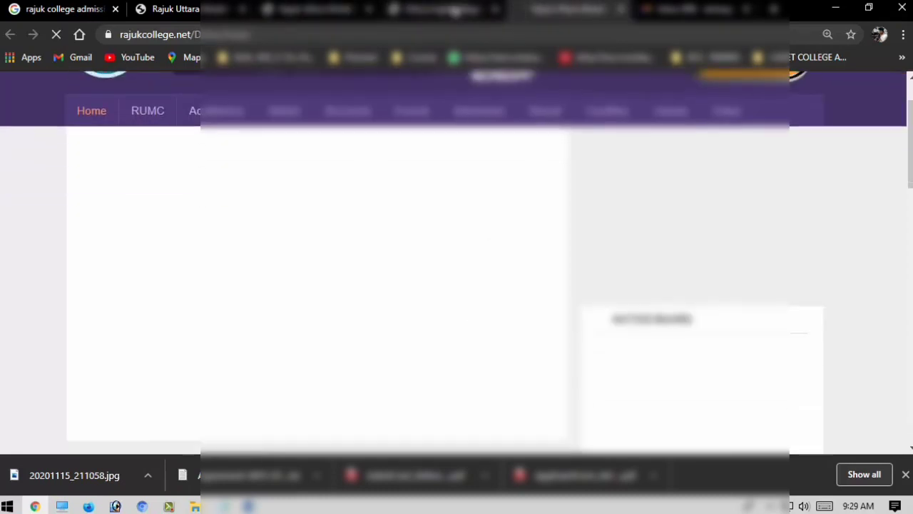
Download the printable application form and glance at the notes file
scroll(433, 206, "down", 3)
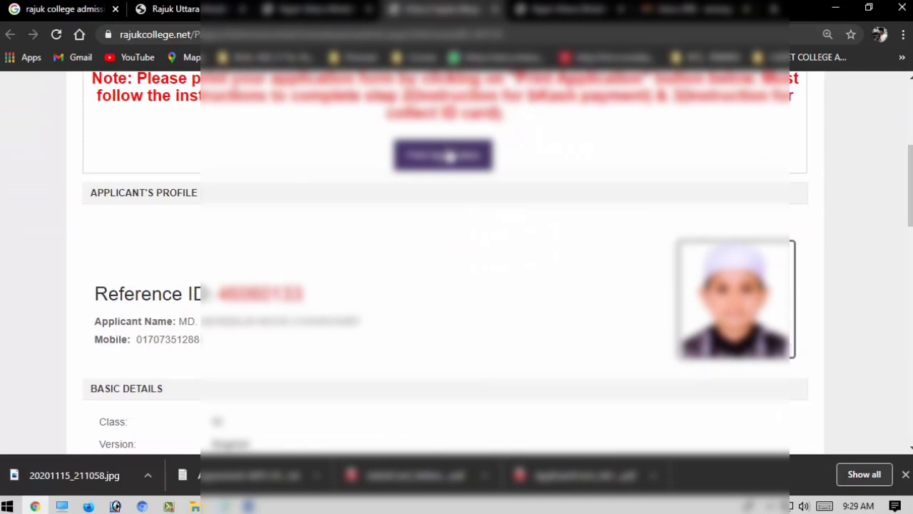
left_click(448, 156)
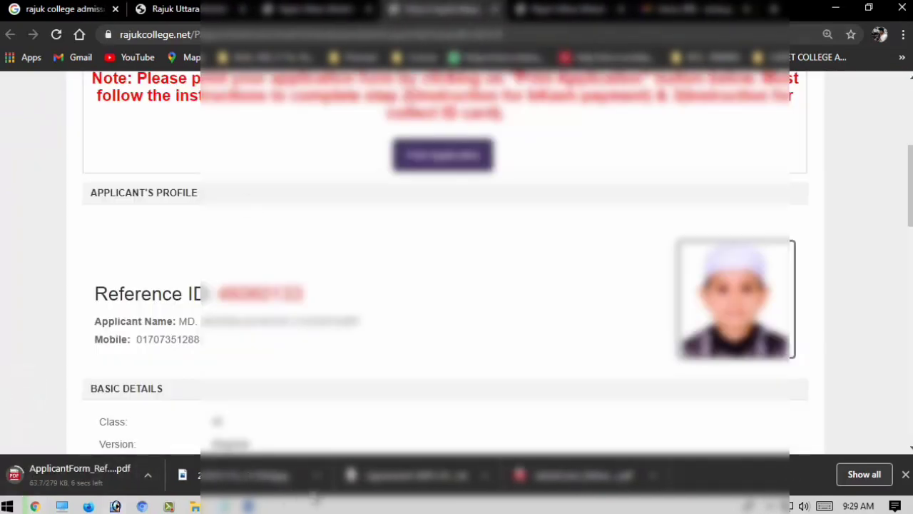
mouse_move(115, 506)
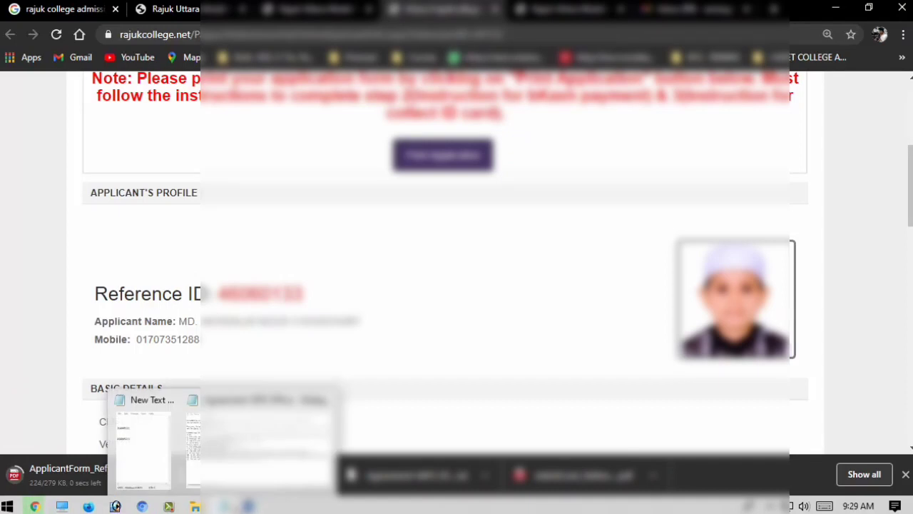
left_click(166, 467)
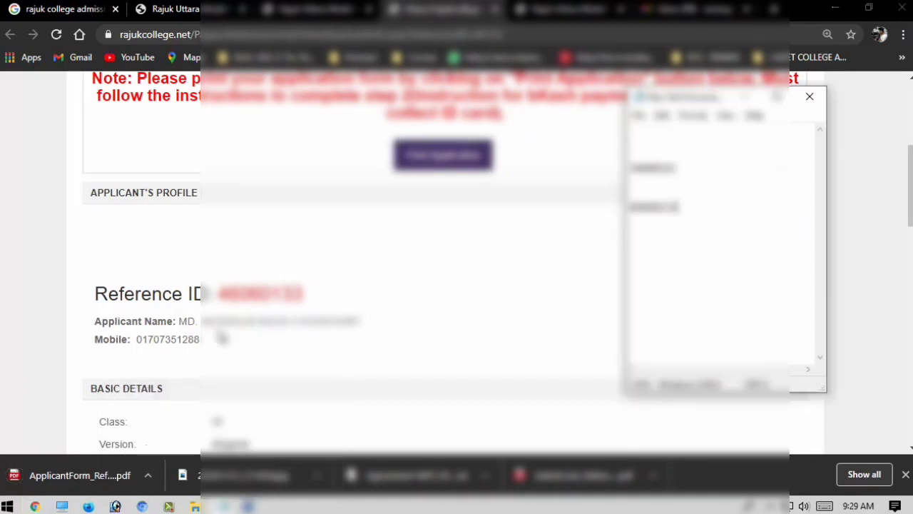
scroll(376, 274, "up", 5)
left_click(528, 7)
Look through the open tabs and open the downloaded application form PDF
left_click(401, 12)
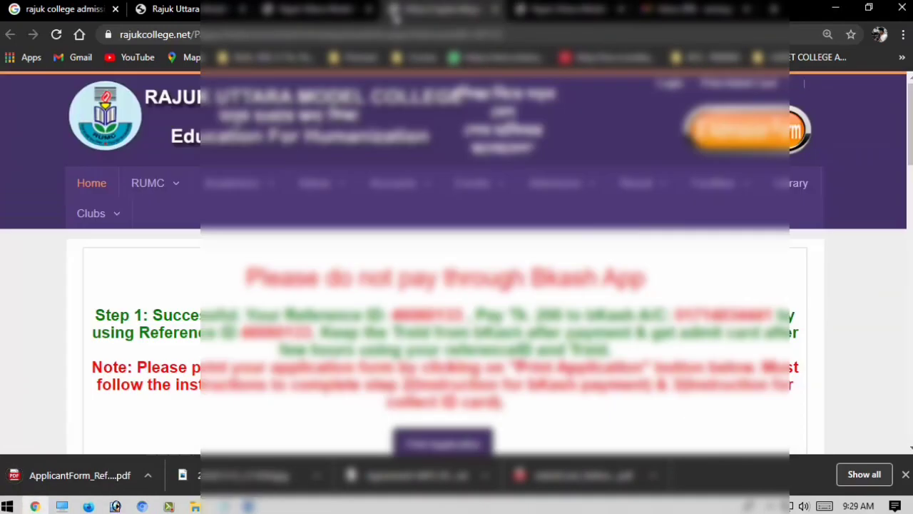
left_click(323, 5)
left_click(437, 4)
left_click(356, 7)
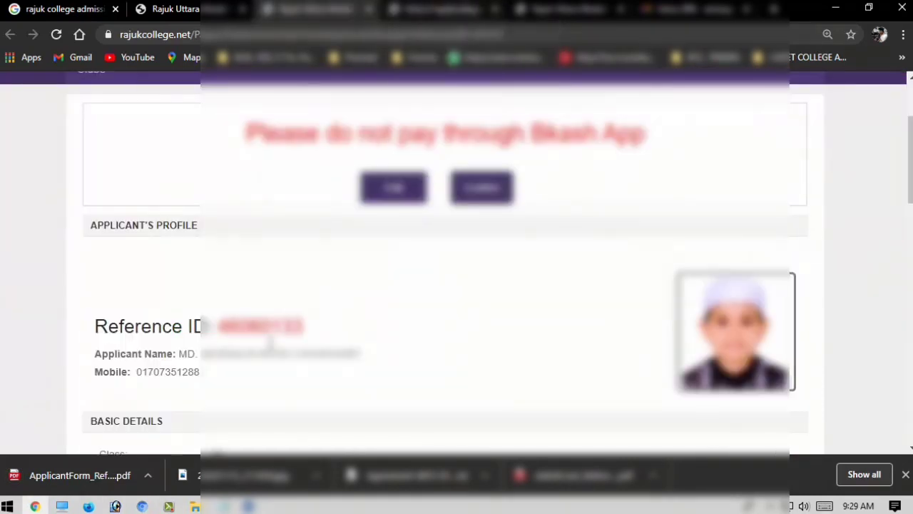
left_click(147, 475)
left_click(166, 368)
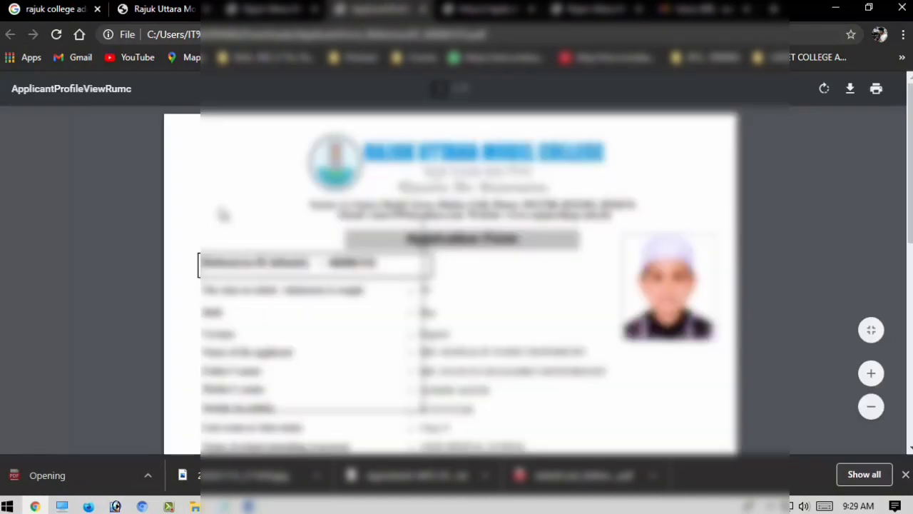
Save a copy of the application form PDF and bring up the notes file
right_click(218, 208)
left_click(262, 280)
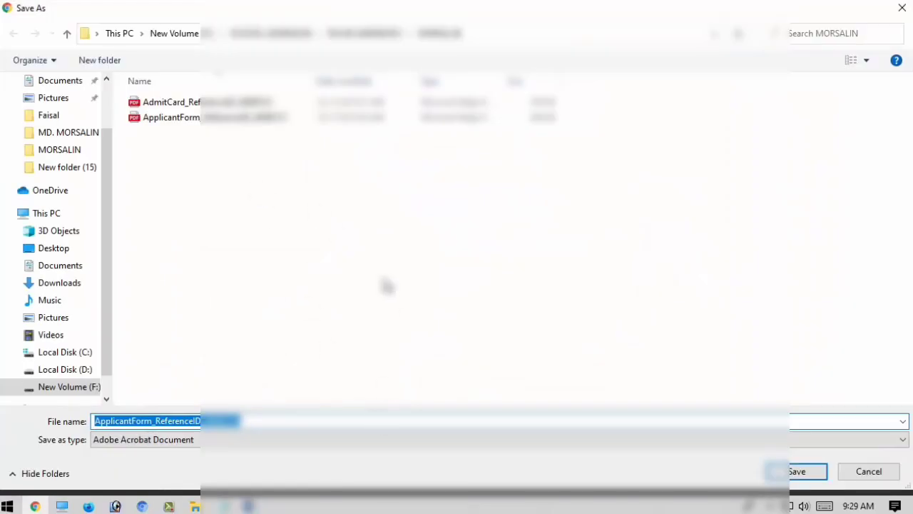
left_click(792, 486)
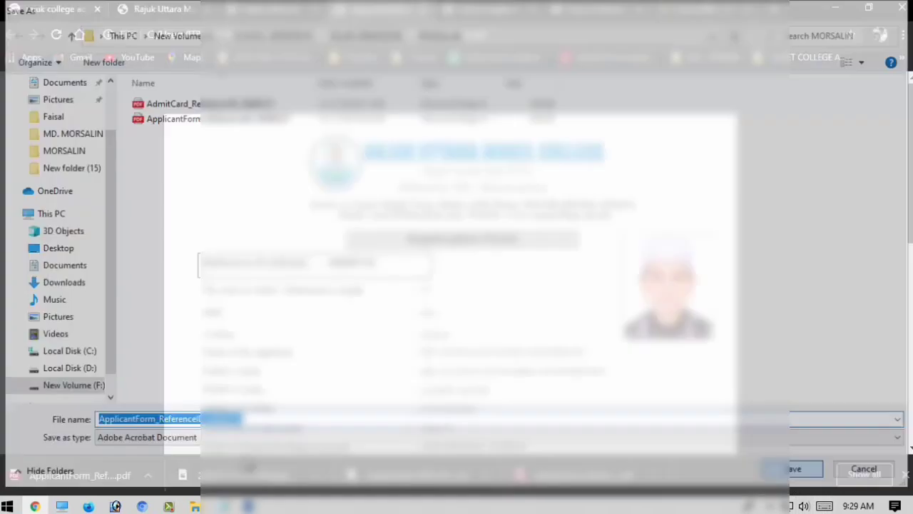
mouse_move(224, 506)
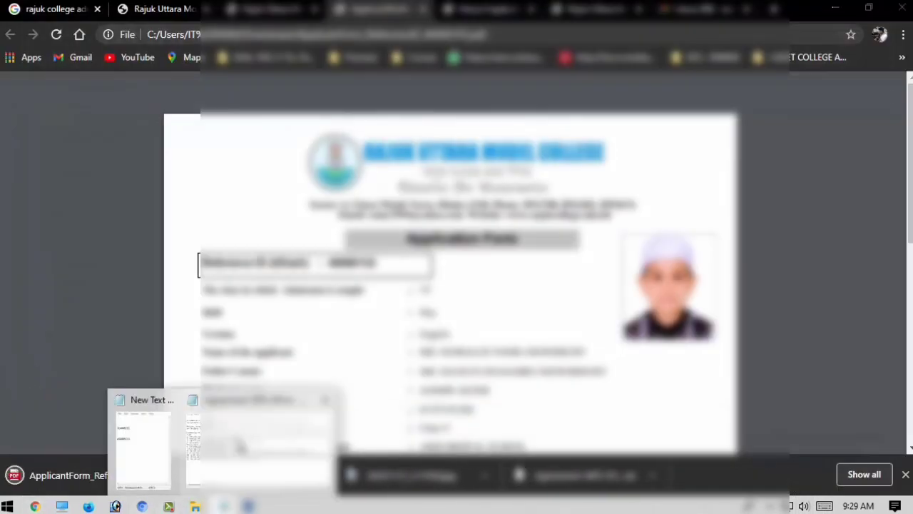
left_click(110, 438)
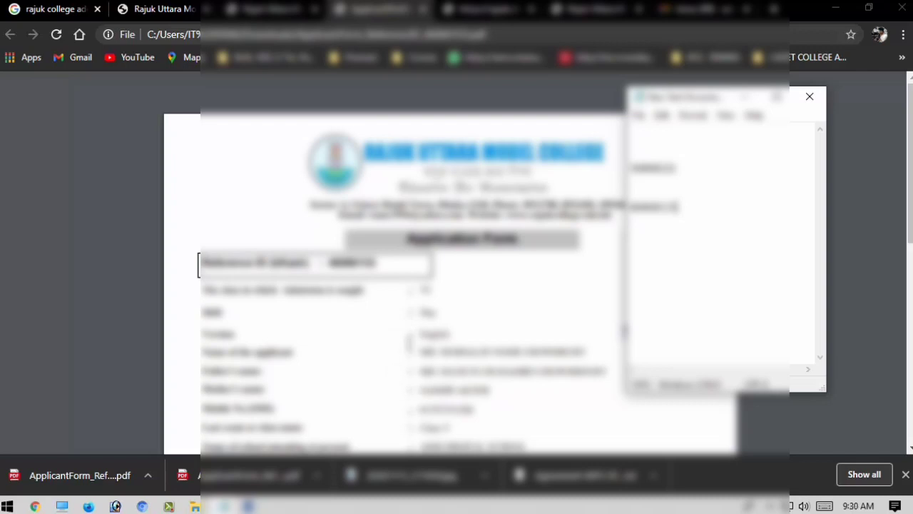
Return to the PDF, dismiss its context menu, and switch to the rajukcollege.net tab
left_click(533, 341)
scroll(311, 235, "down", 7)
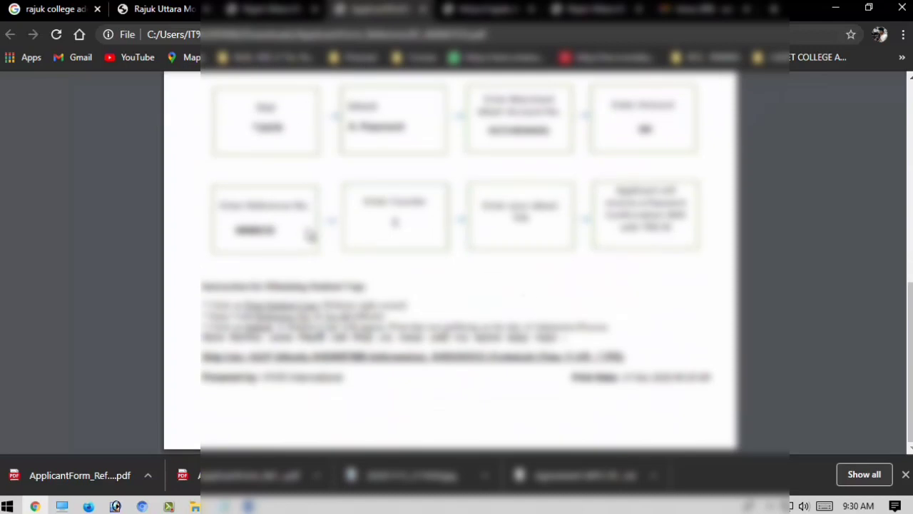
right_click(291, 267)
left_click(187, 265)
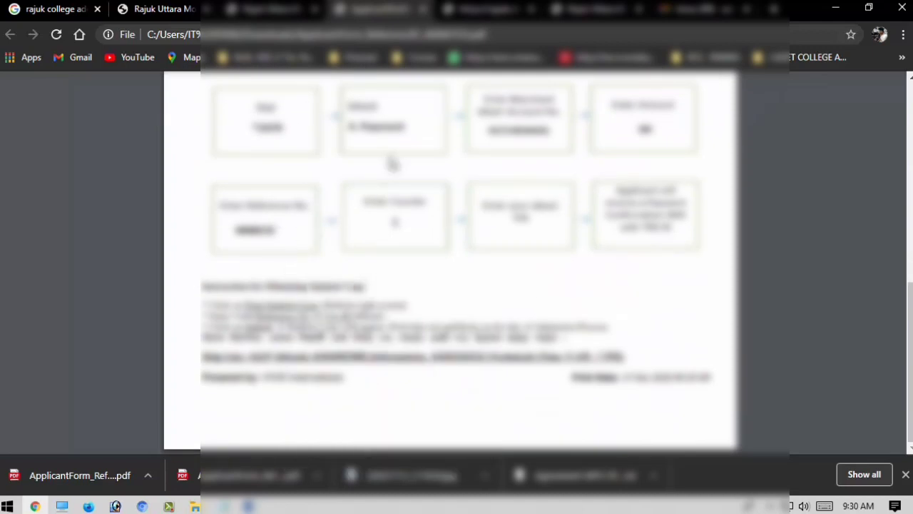
scroll(390, 158, "up", 3)
left_click(291, 6)
scroll(357, 157, "up", 3)
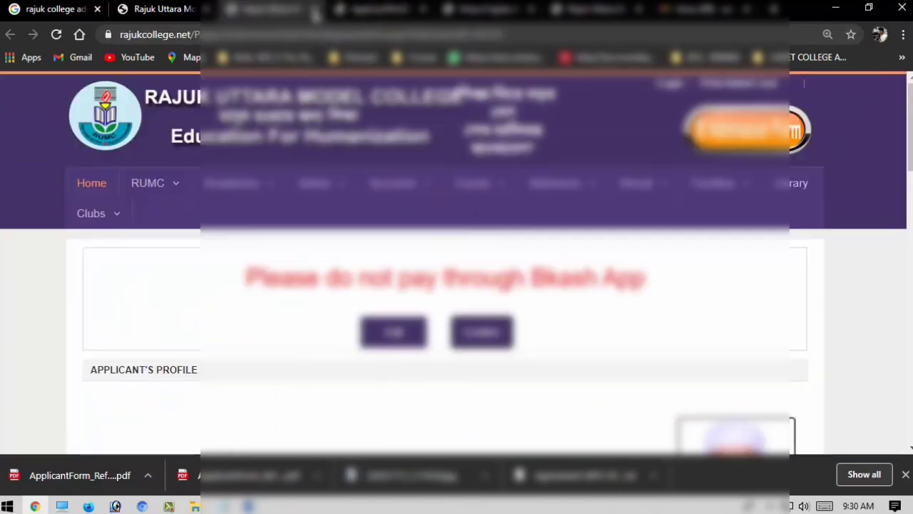
Close the old college, PDF and Gmail tabs and start a fresh browser tab
left_click(314, 9)
left_click(313, 9)
left_click(314, 10)
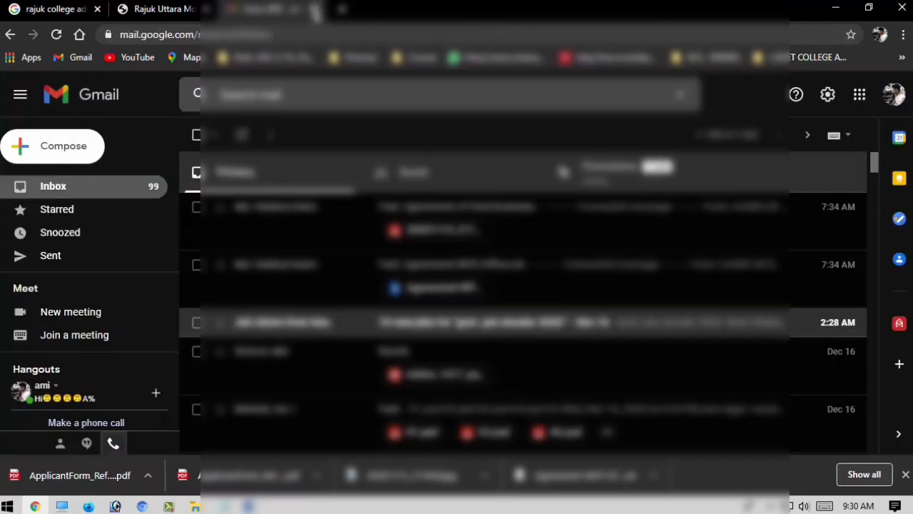
left_click(314, 10)
scroll(319, 140, "up", 10)
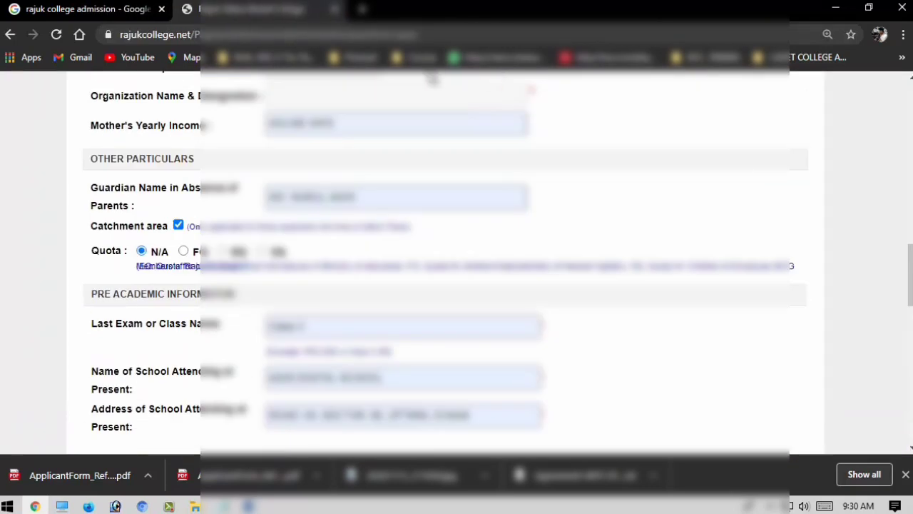
left_click(360, 9)
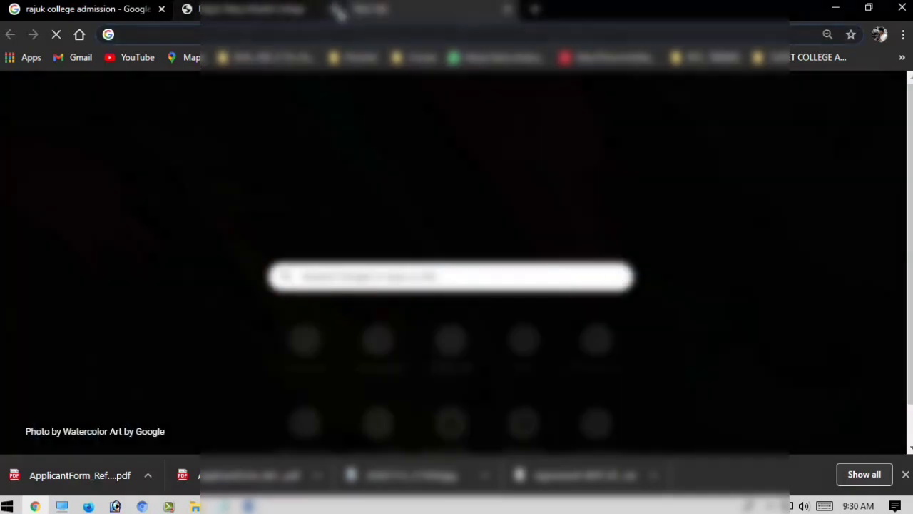
left_click(336, 10)
Search Google for 'rajuk college admission' and open rajukcollege.net in a new tab
left_click(389, 280)
type("ra")
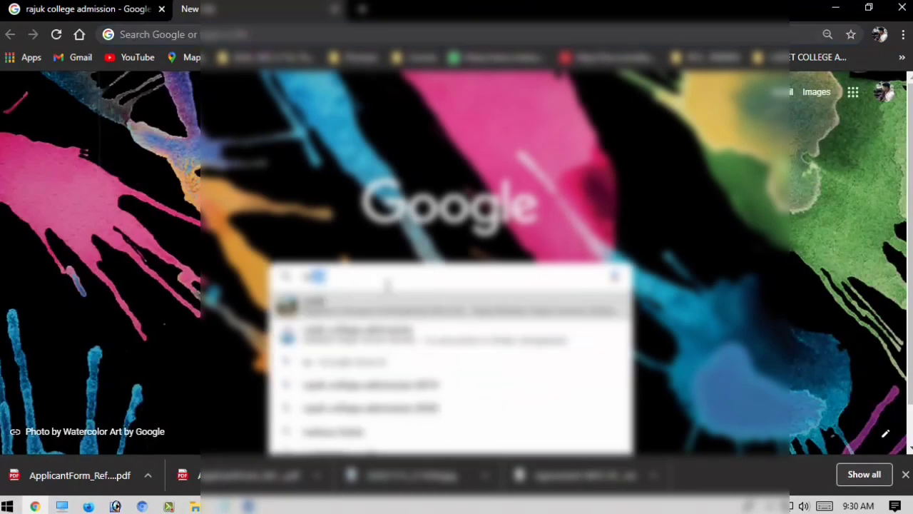
key("Down")
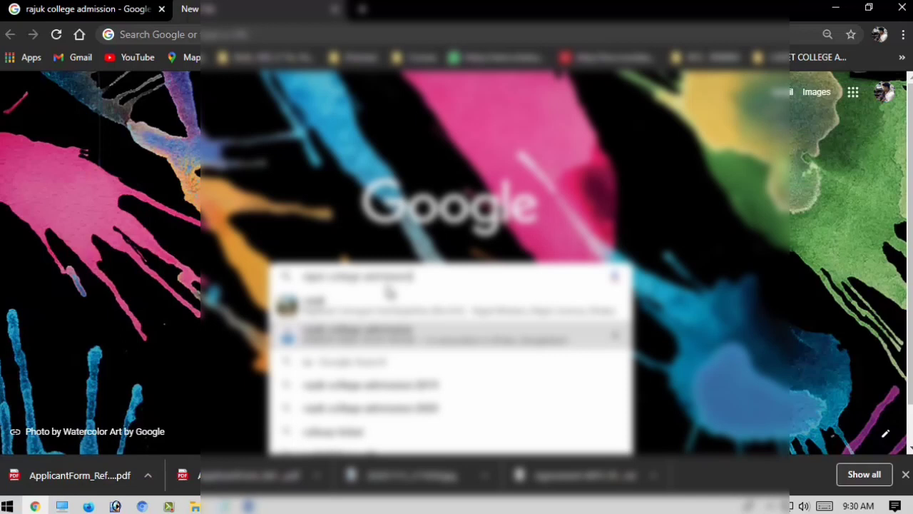
key("Return")
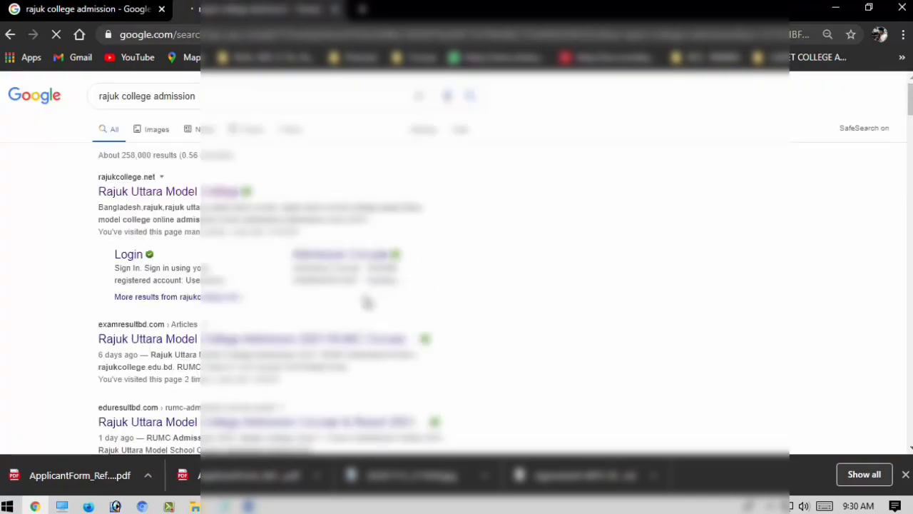
right_click(212, 193)
left_click(265, 199)
left_click(426, 6)
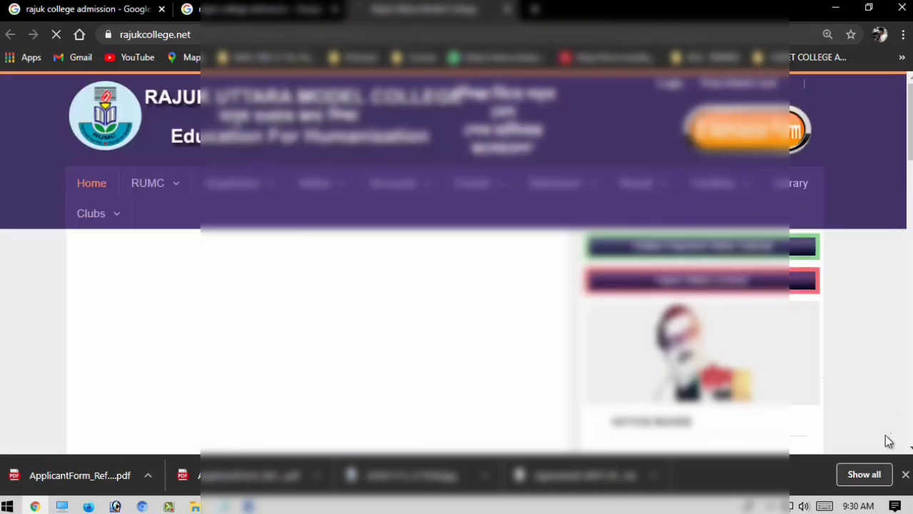
Dismiss the bKash payment notice and go to Admission > Print Admit Card
left_click(761, 145)
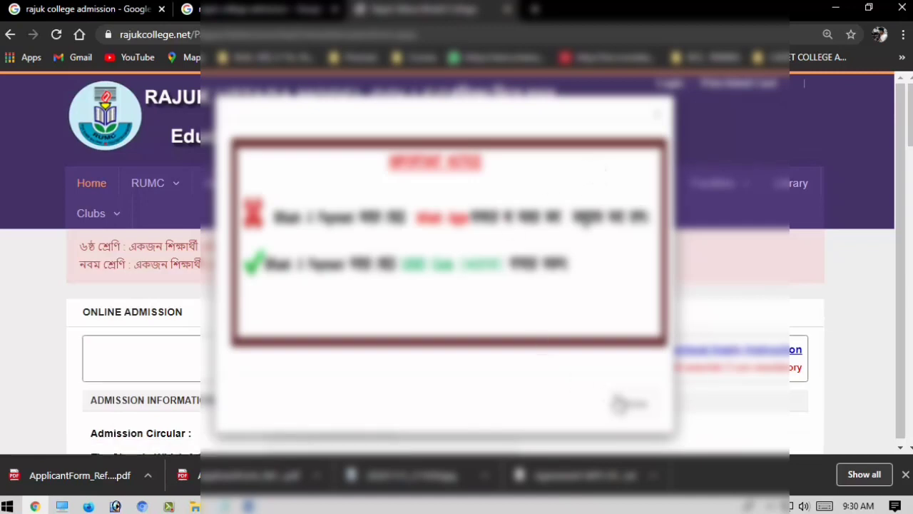
left_click(634, 402)
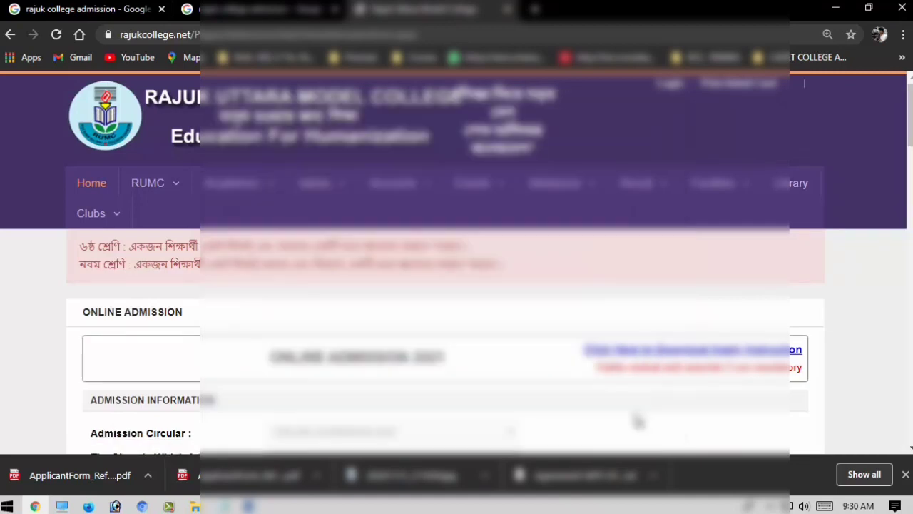
scroll(279, 347, "down", 3)
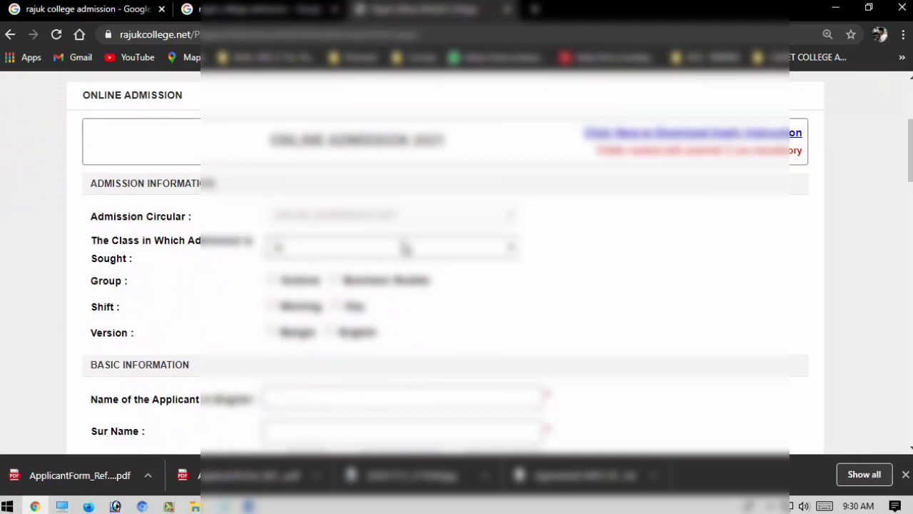
scroll(399, 243, "up", 3)
mouse_move(557, 184)
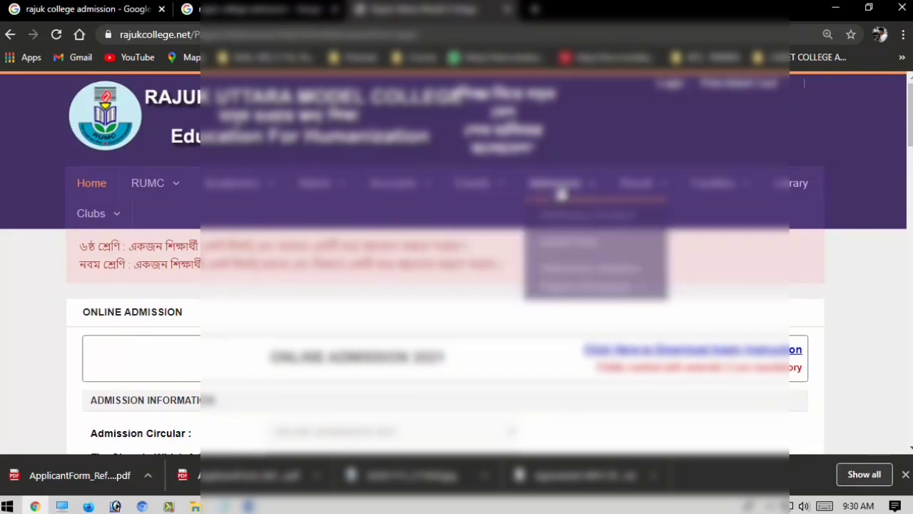
left_click(563, 256)
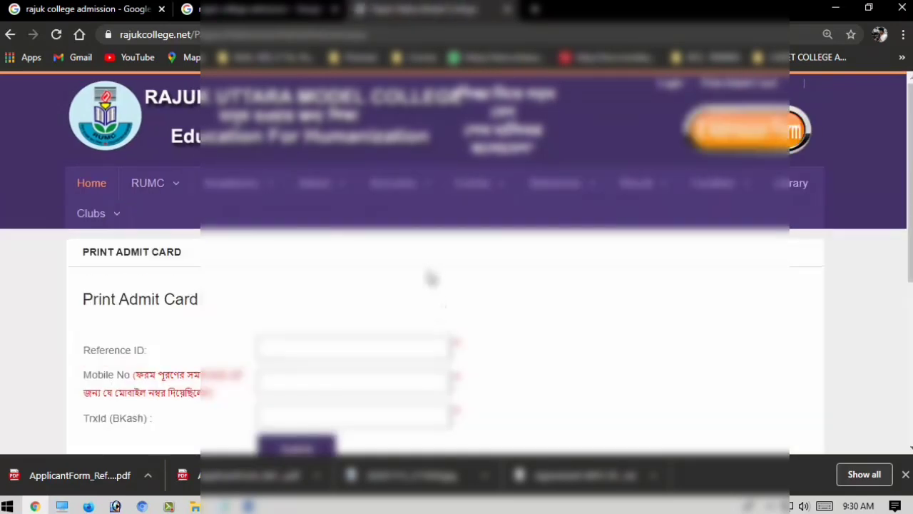
Copy the saved reference ID from the notes and paste it into the Reference ID field
scroll(432, 278, "down", 2)
left_click(311, 207)
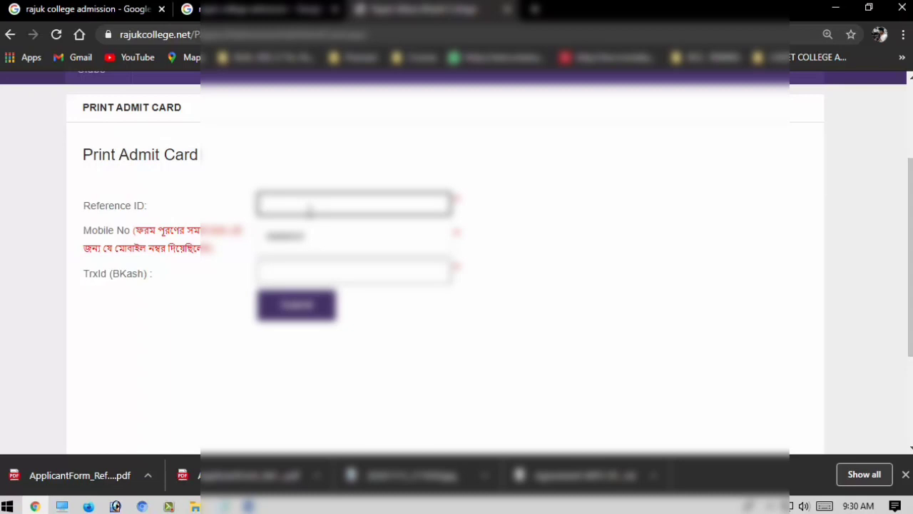
type("5")
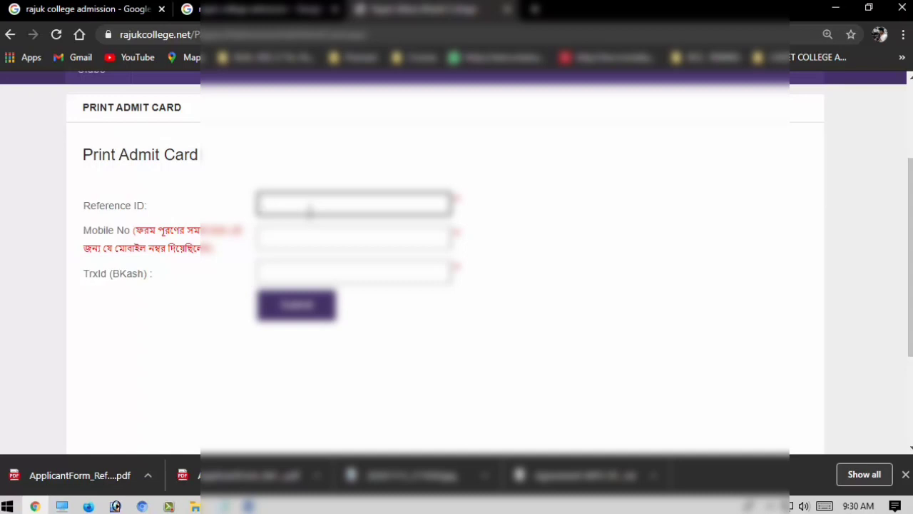
left_click(225, 506)
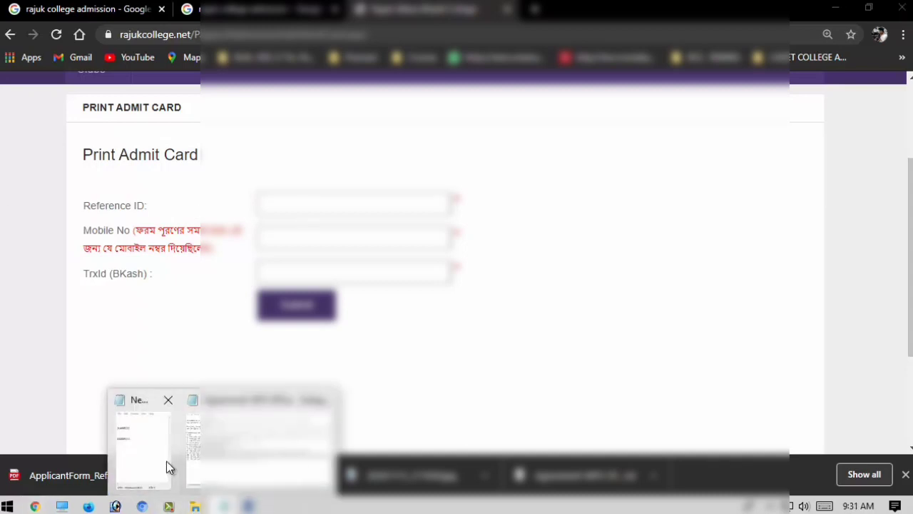
left_click(326, 397)
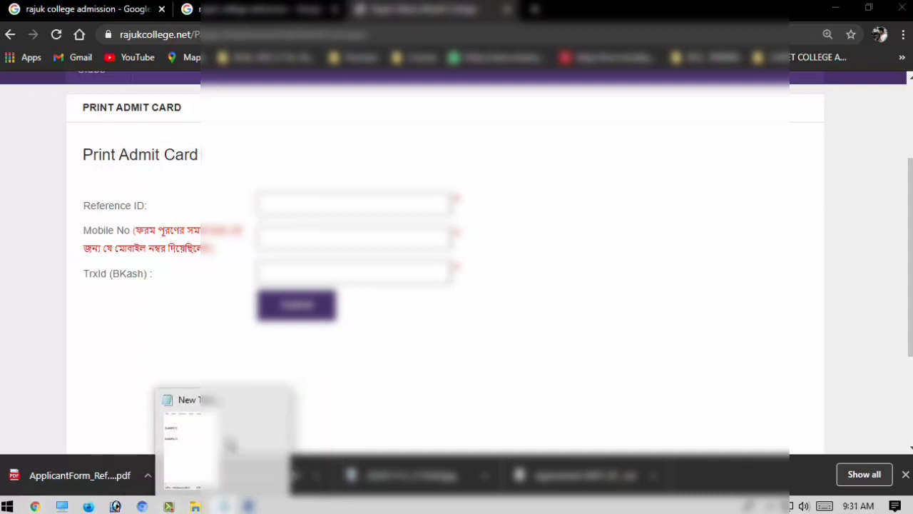
left_click(271, 424)
left_click_drag(677, 208, 614, 217)
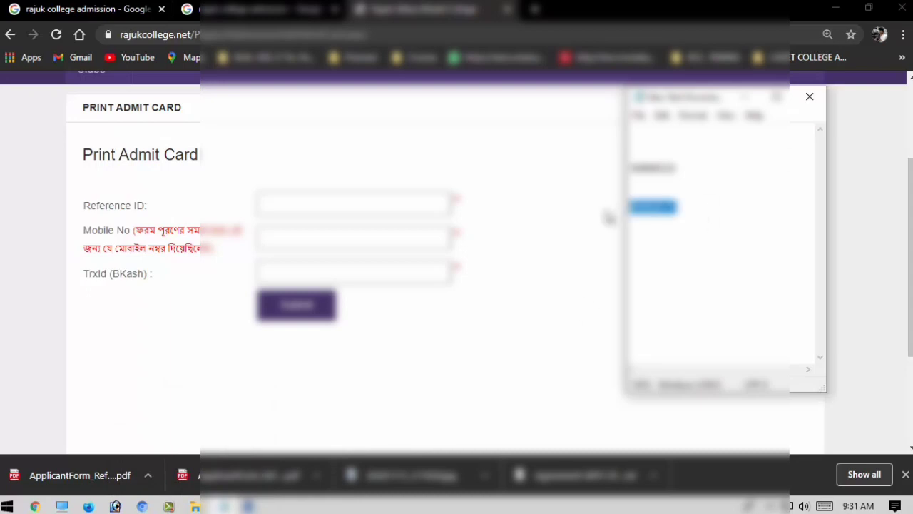
left_click(369, 205)
key("ctrl+v")
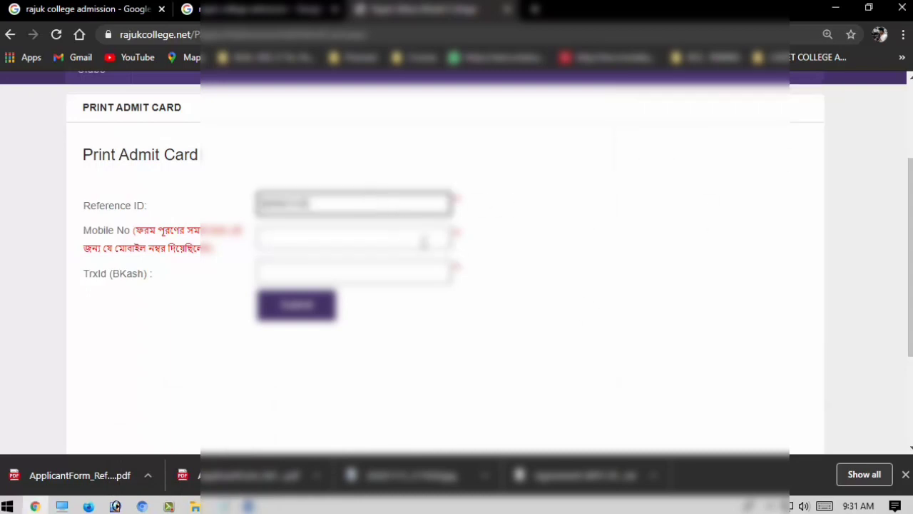
Autofill the mobile number, enter the bKash TrxId, and submit the admit card request
left_click(395, 227)
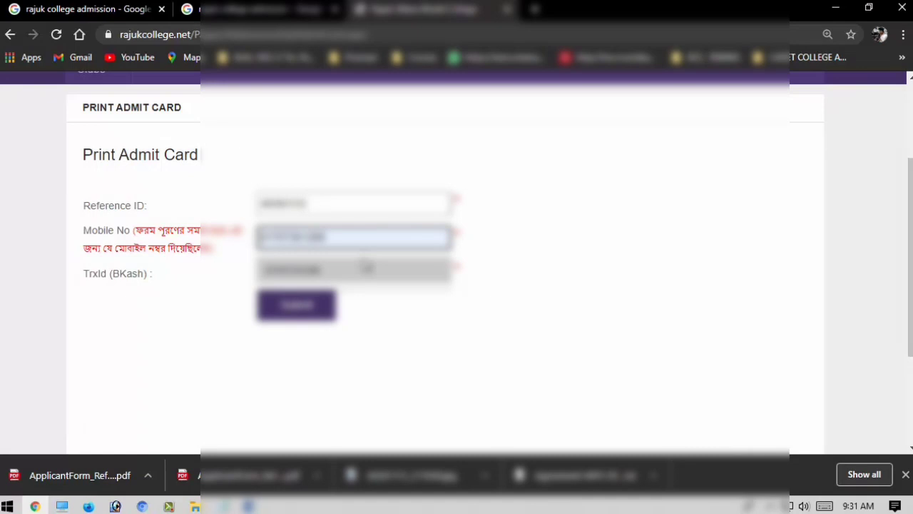
left_click(366, 267)
left_click(355, 265)
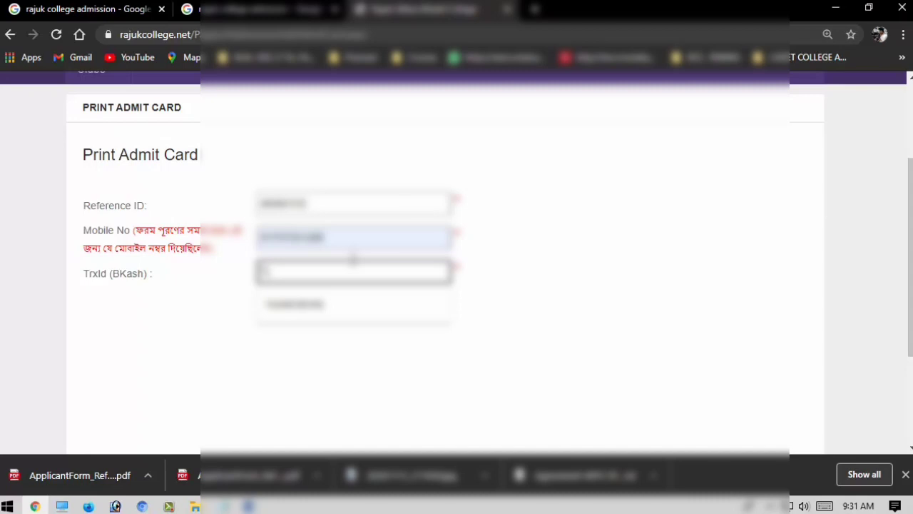
type("8")
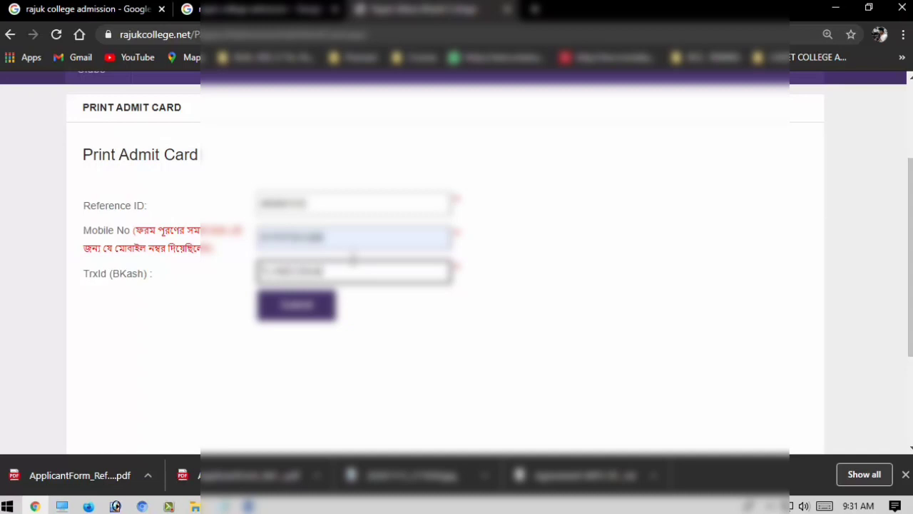
left_click(297, 312)
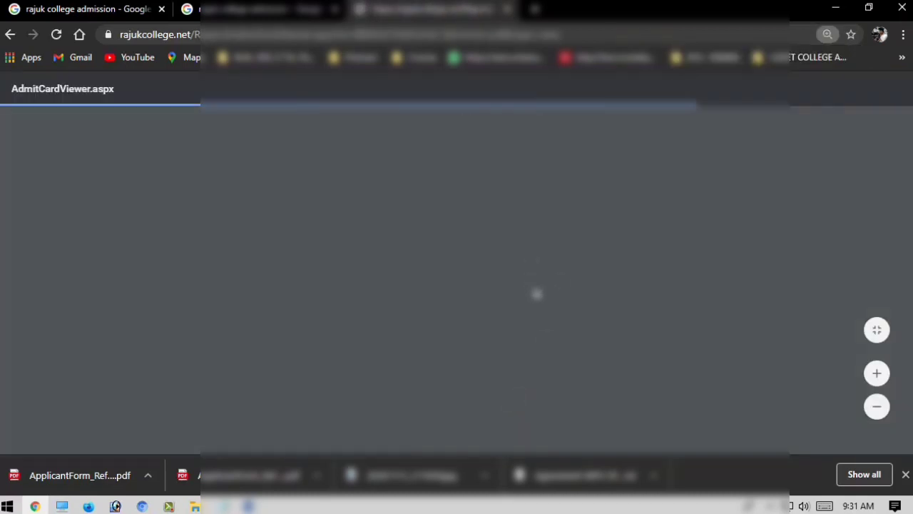
Save the admit card as an AdmitCard_ReferenceID PDF file
scroll(484, 257, "down", 2)
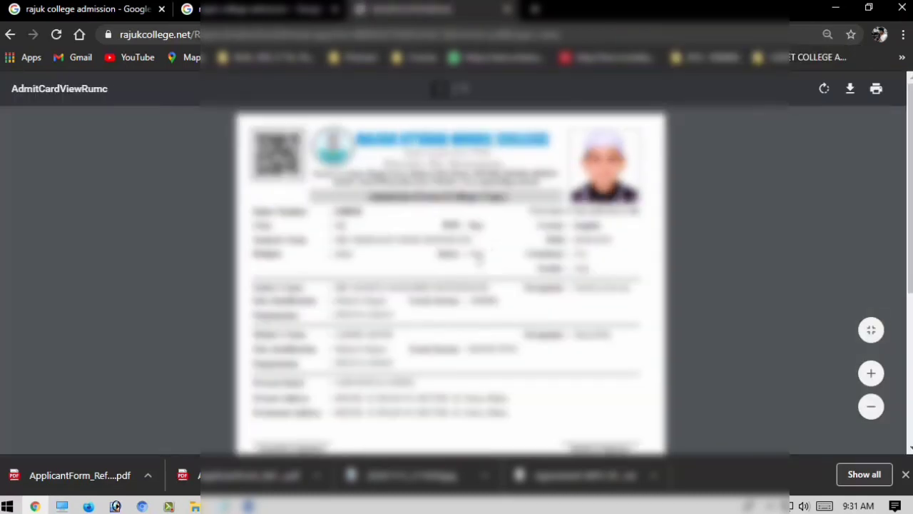
right_click(361, 250)
left_click(434, 313)
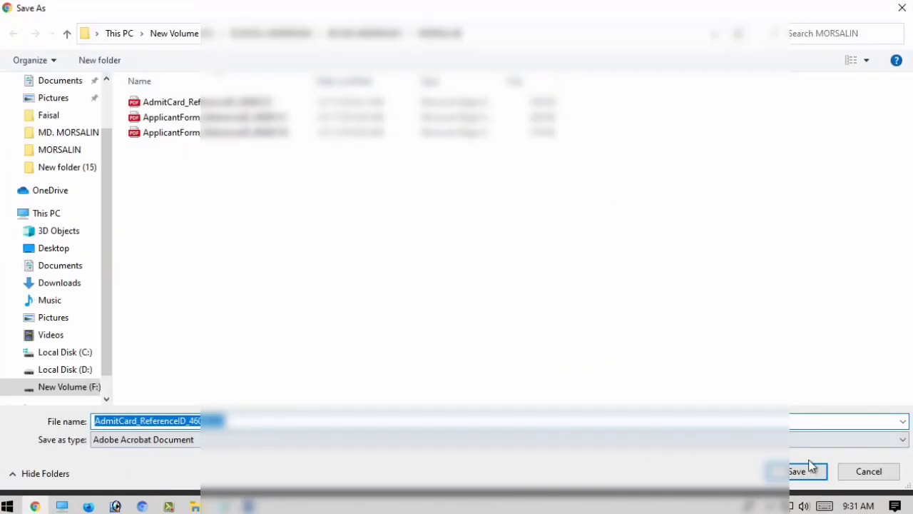
left_click(811, 466)
Print the admit card after expanding More settings in the print dialog
scroll(420, 279, "down", 2)
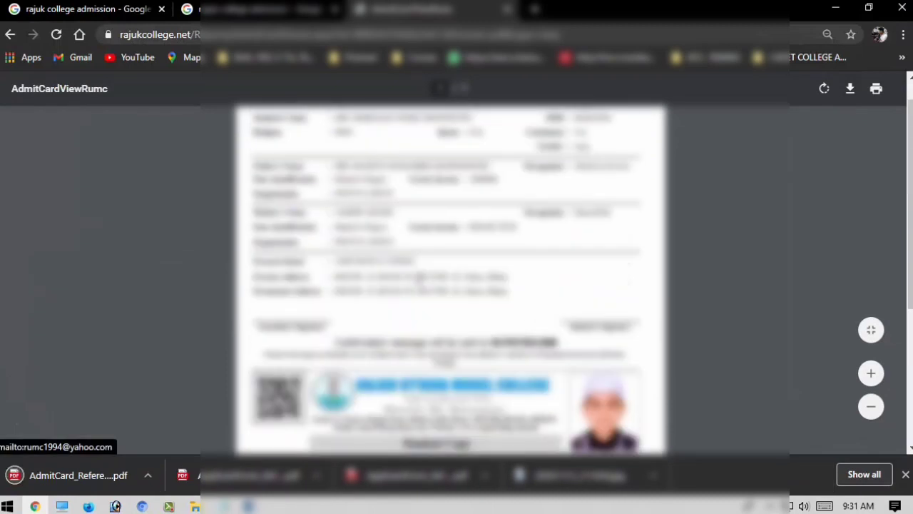
scroll(420, 279, "down", 3)
key("ctrl+p")
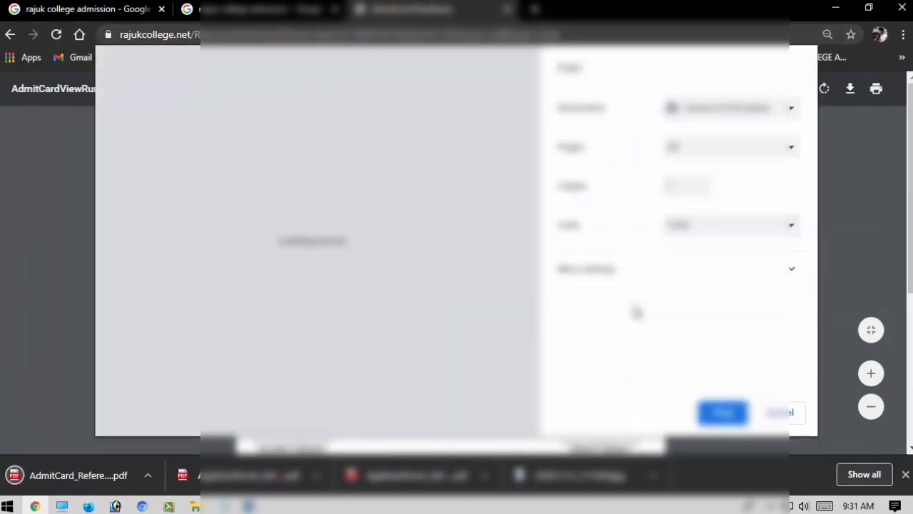
left_click(637, 277)
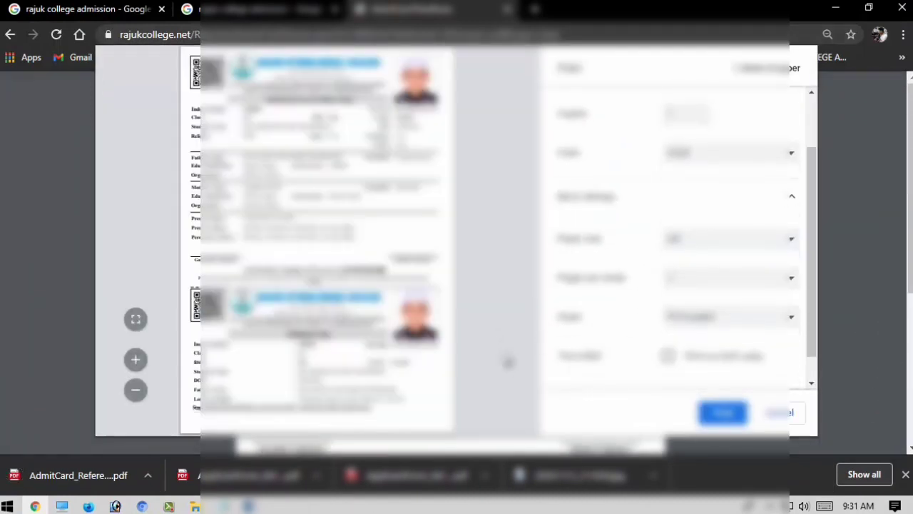
left_click(738, 419)
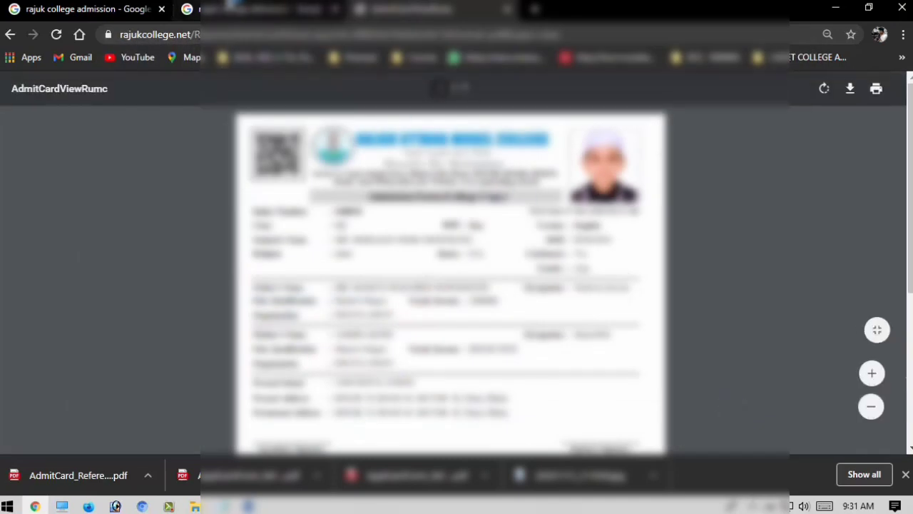
From the 'rajuk college admission' results, open rajukcollege.net in a new tab and click Online Admission
left_click(279, 7)
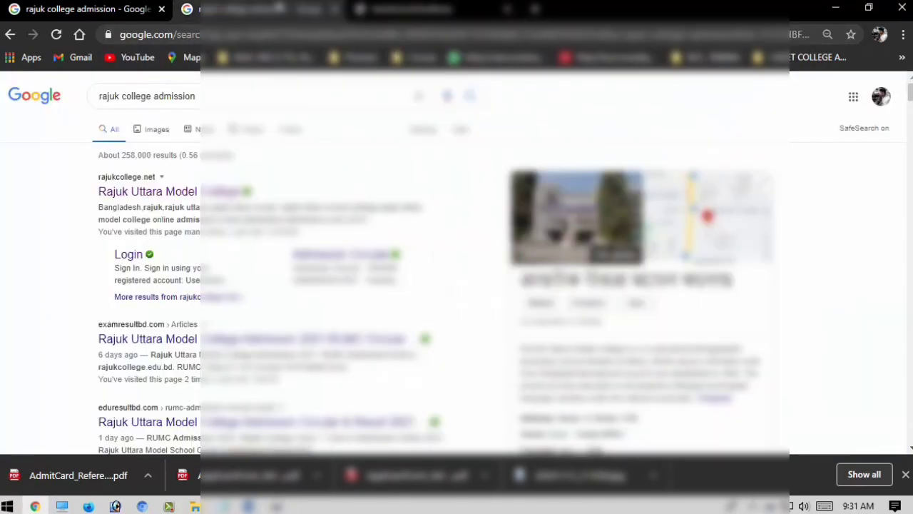
right_click(202, 192)
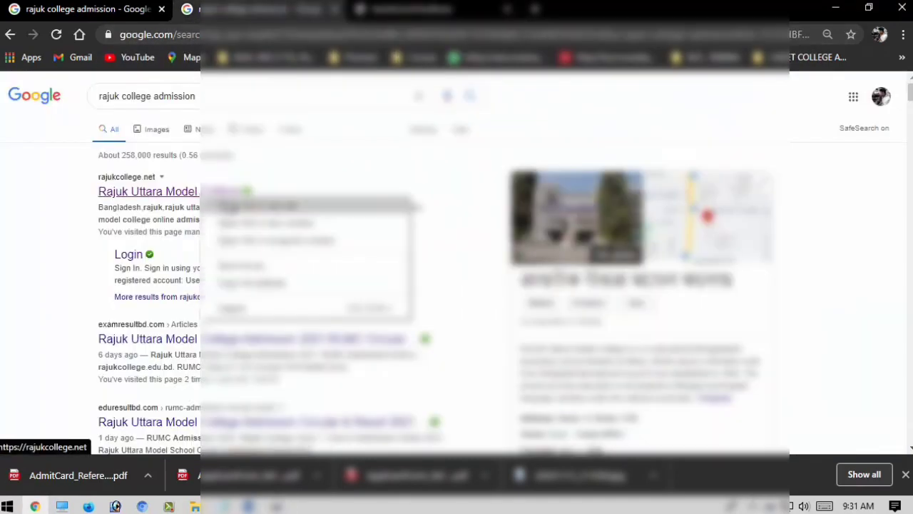
left_click(237, 208)
left_click(429, 5)
left_click(574, 7)
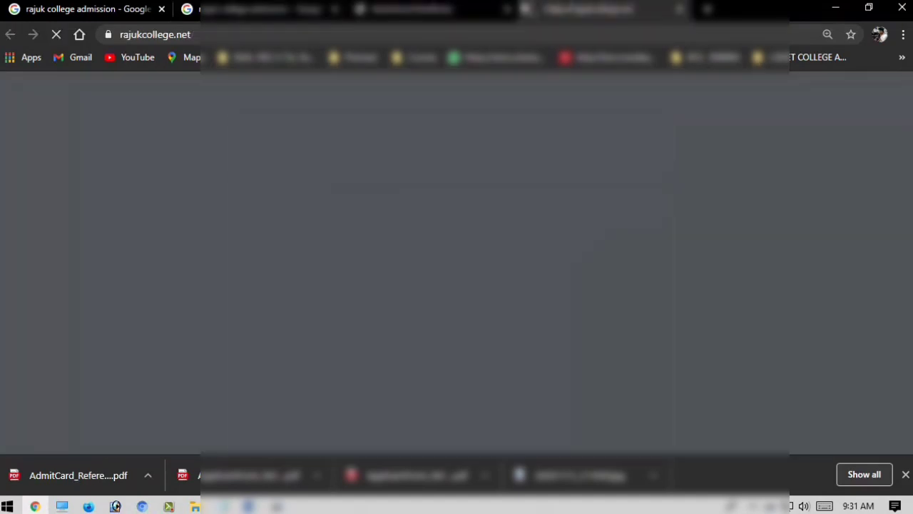
scroll(381, 250, "down", 3)
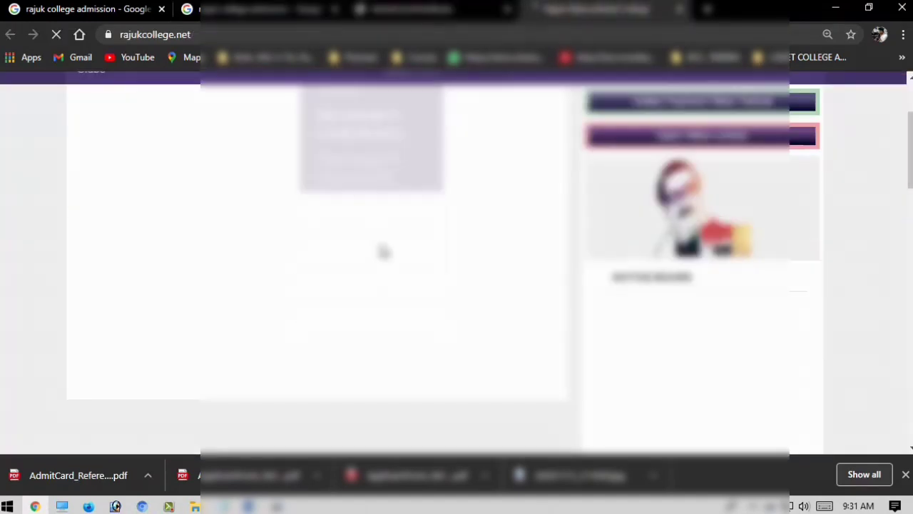
scroll(381, 250, "up", 1)
scroll(381, 250, "up", 2)
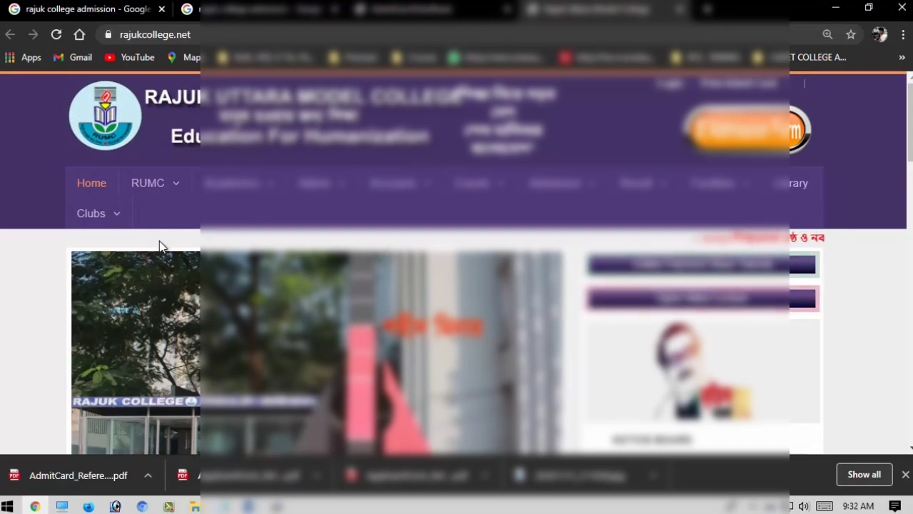
scroll(157, 229, "down", 1)
scroll(760, 190, "up", 1)
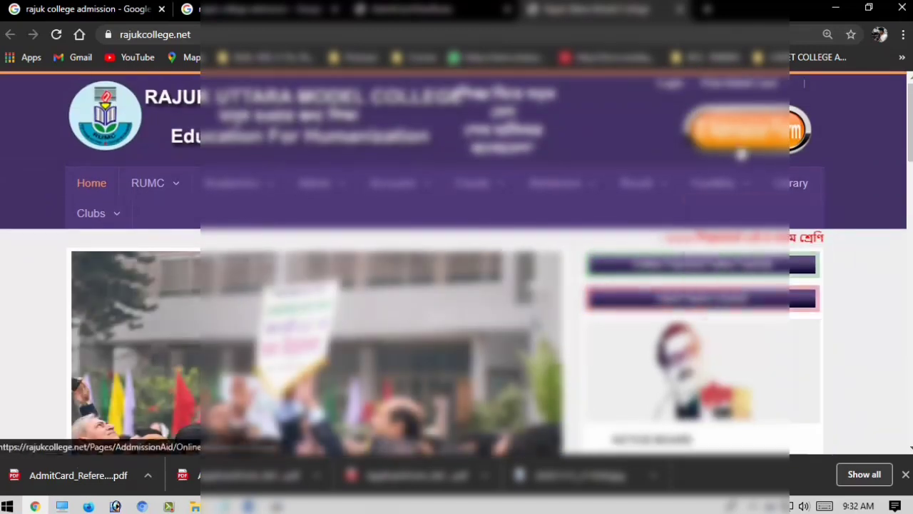
left_click(742, 150)
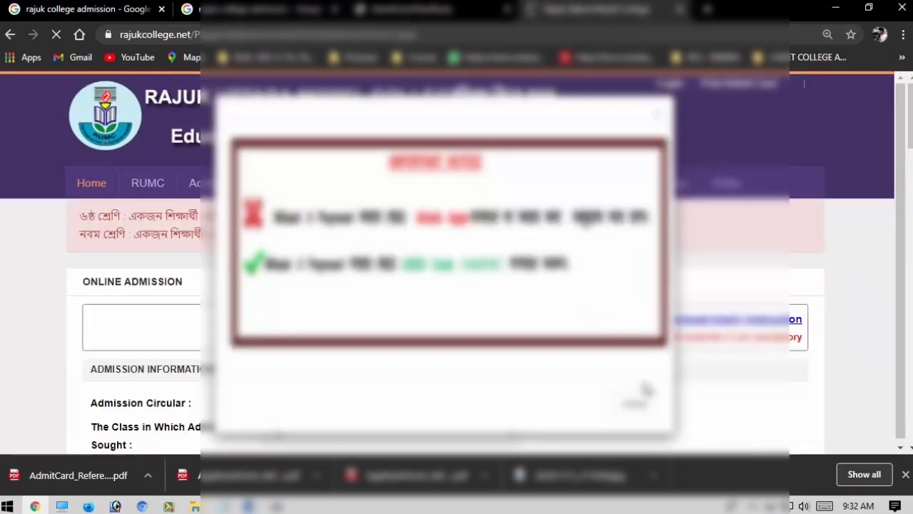
Dismiss the notice, choose the admission class, and tick Morning shift and Bangla version
left_click(646, 397)
scroll(346, 355, "down", 3)
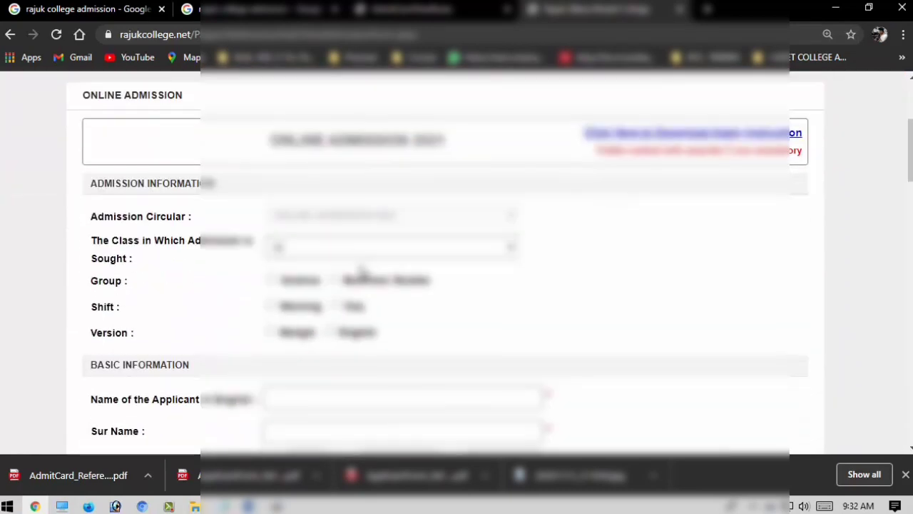
left_click(350, 247)
left_click(341, 284)
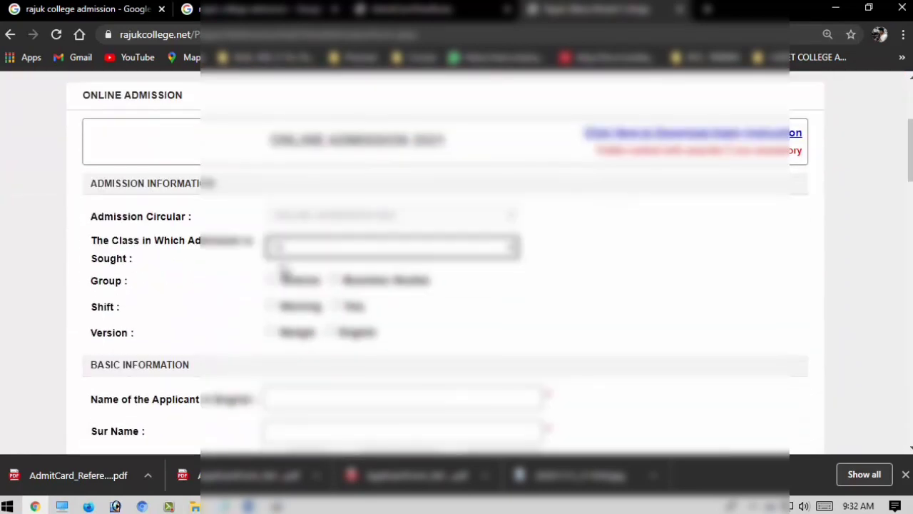
scroll(286, 271, "down", 1)
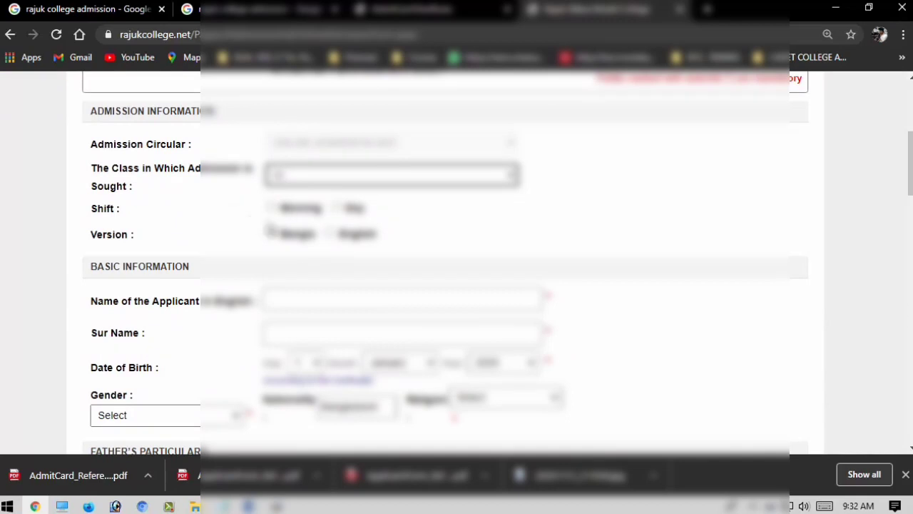
left_click(274, 209)
left_click(274, 235)
Fill the applicant's name and surname from autofill suggestions
scroll(279, 242, "down", 2)
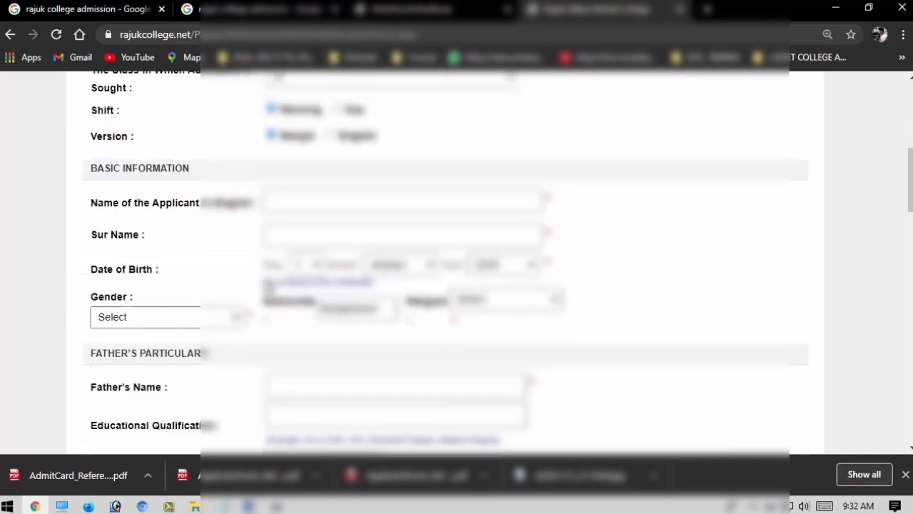
left_click(332, 153)
left_click(329, 190)
left_click(329, 191)
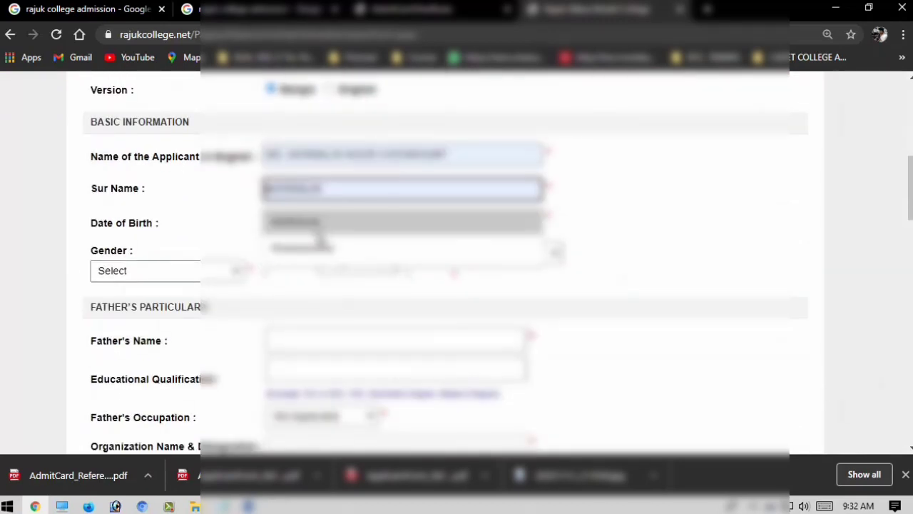
left_click(322, 222)
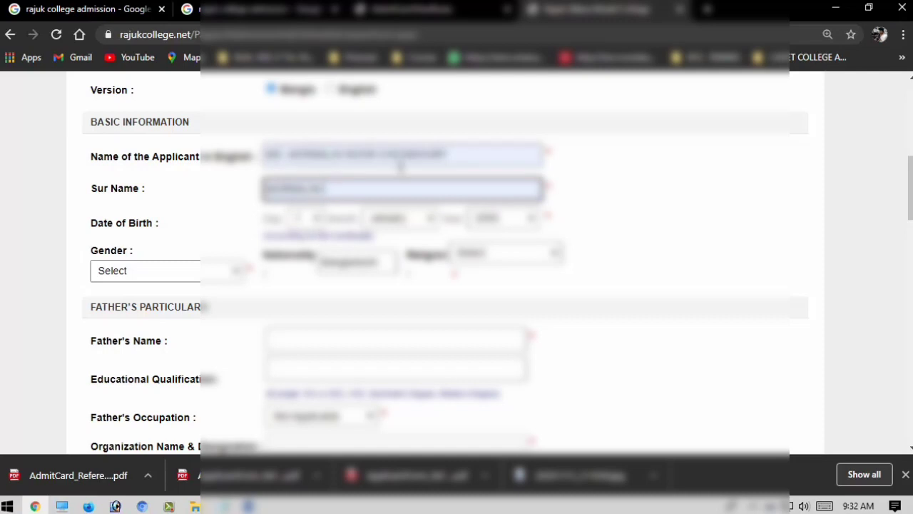
Set the birth year, month and day, gender Male, and the applicant's religion
left_click(505, 218)
left_click(477, 335)
left_click(413, 218)
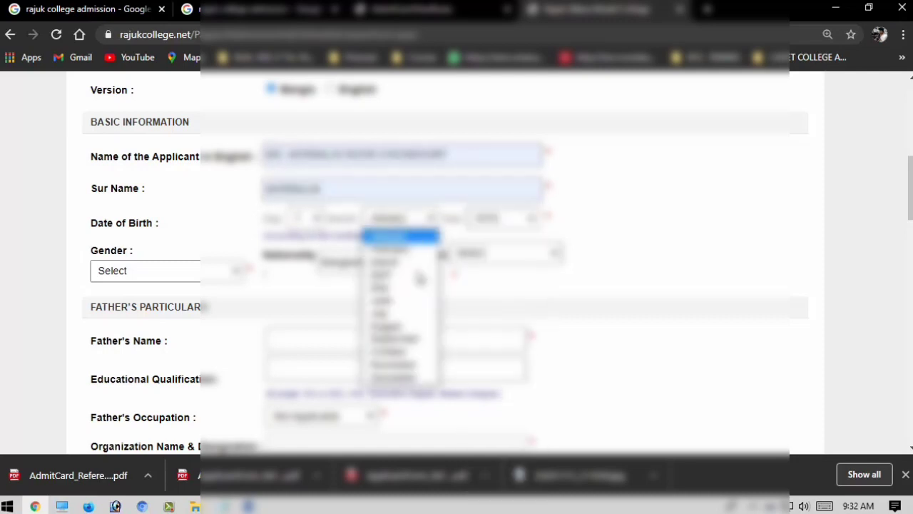
left_click(400, 285)
left_click(307, 218)
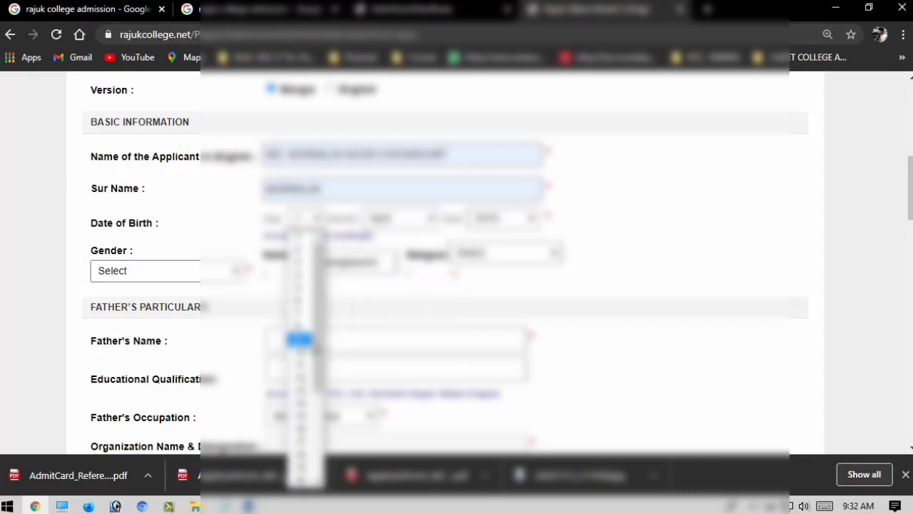
left_click(300, 350)
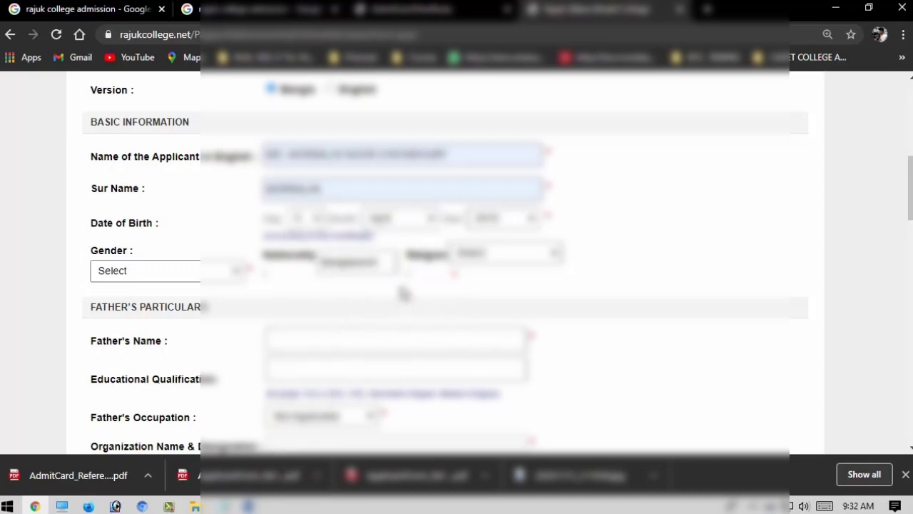
left_click(189, 271)
left_click(182, 303)
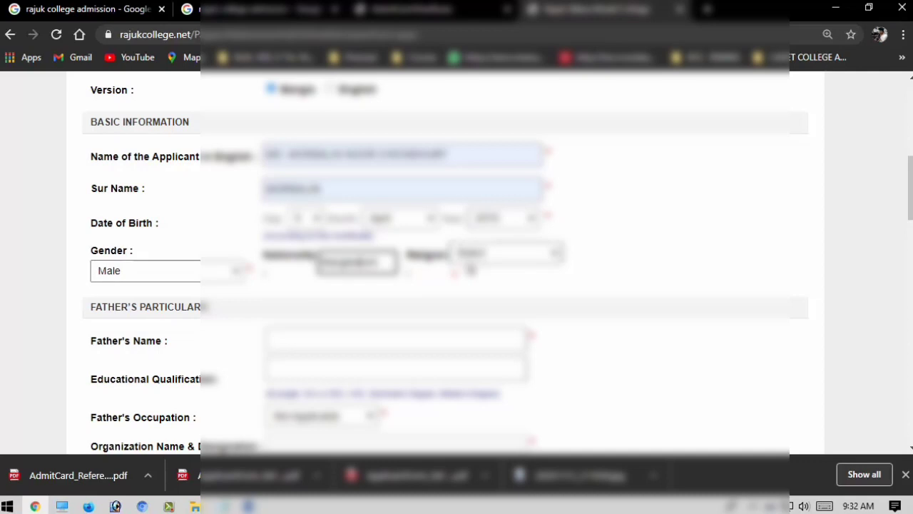
left_click(510, 257)
left_click(492, 273)
Fill the father's name, qualification, occupation, organization and yearly income from suggestions
scroll(299, 298, "down", 1)
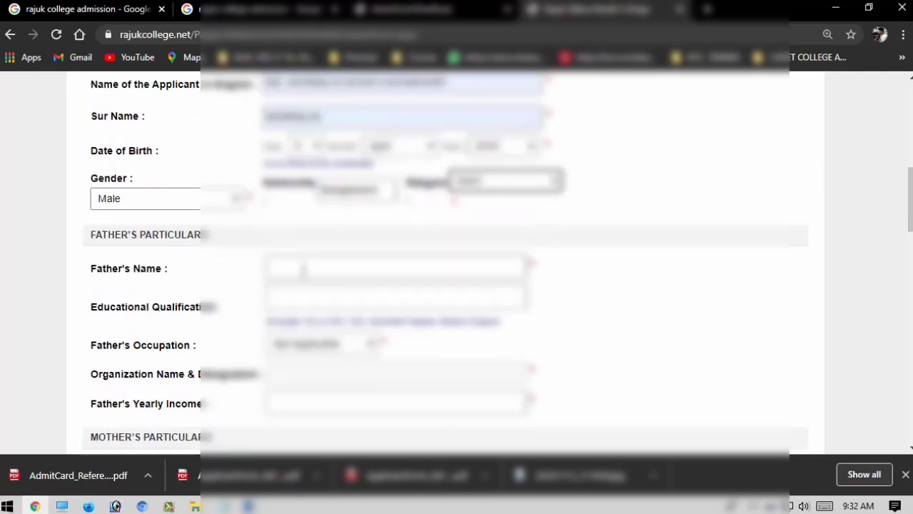
left_click(301, 268)
left_click(307, 293)
scroll(283, 309, "down", 1)
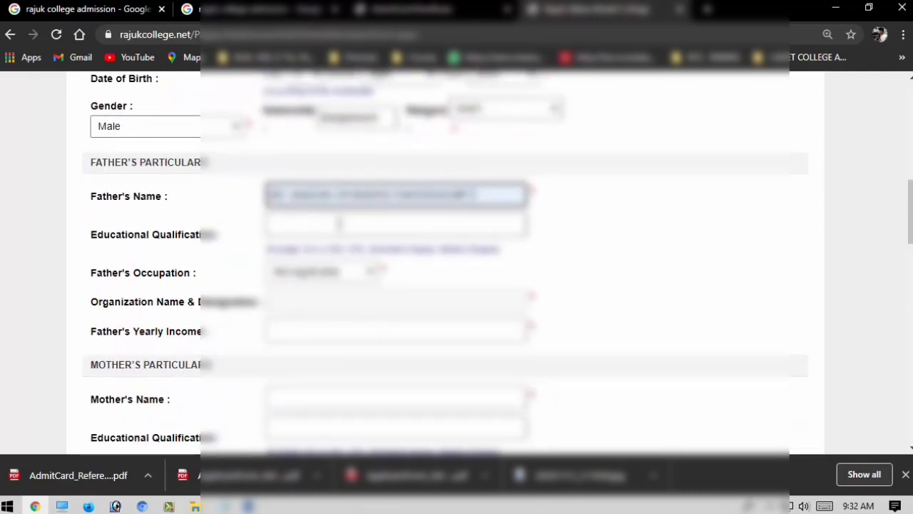
left_click(336, 225)
left_click(327, 275)
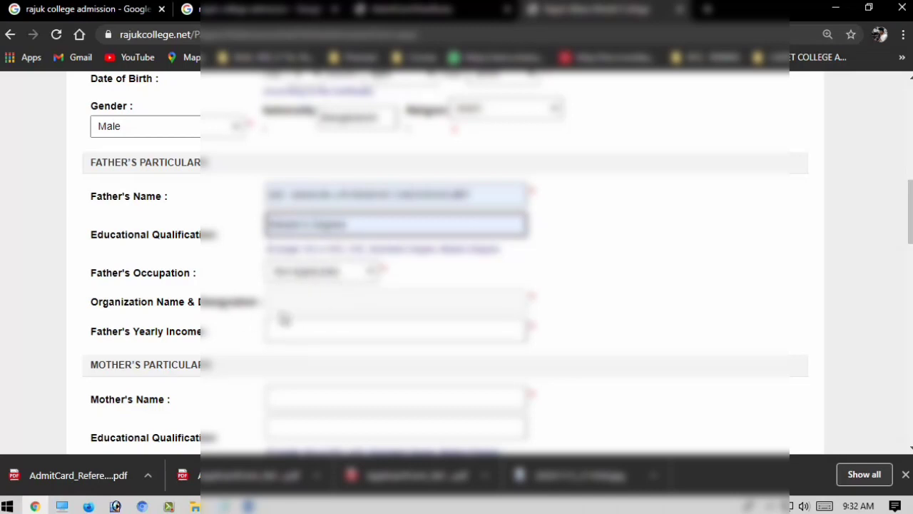
left_click(329, 274)
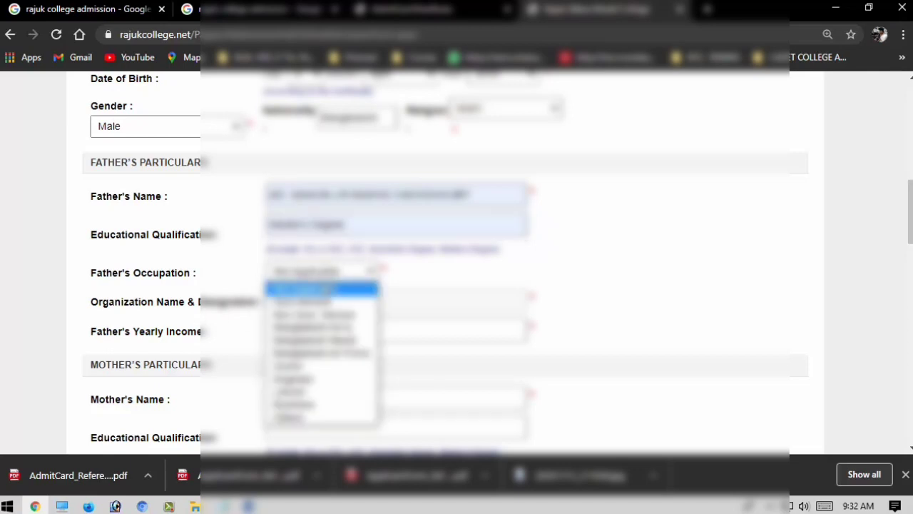
left_click(321, 328)
scroll(322, 314, "down", 2)
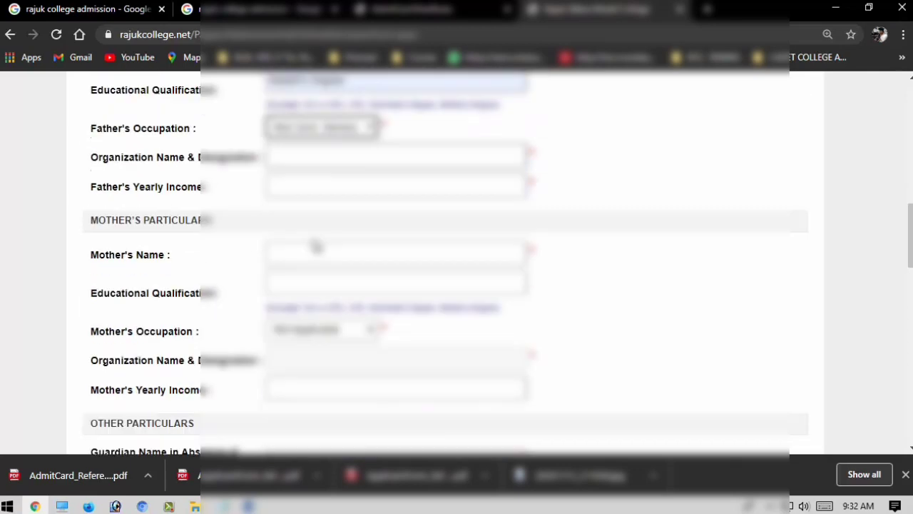
left_click(321, 157)
key("Escape")
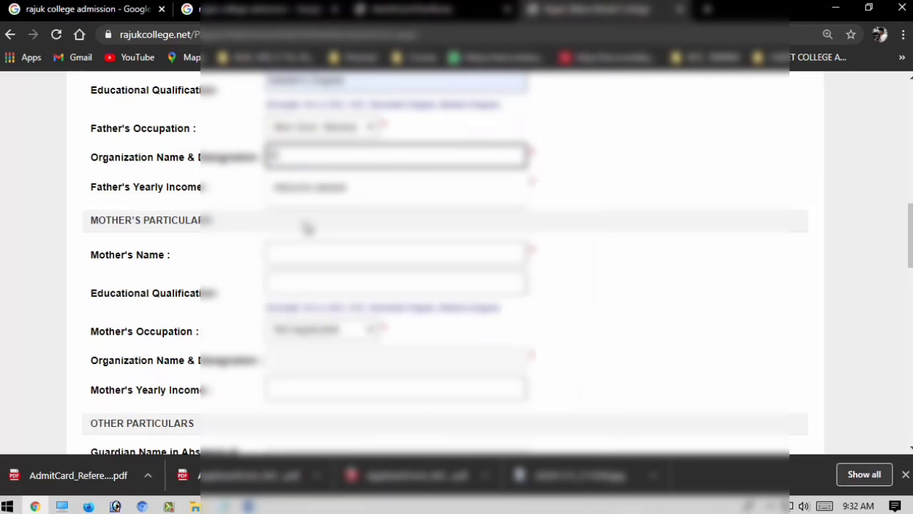
left_click(335, 190)
left_click(309, 187)
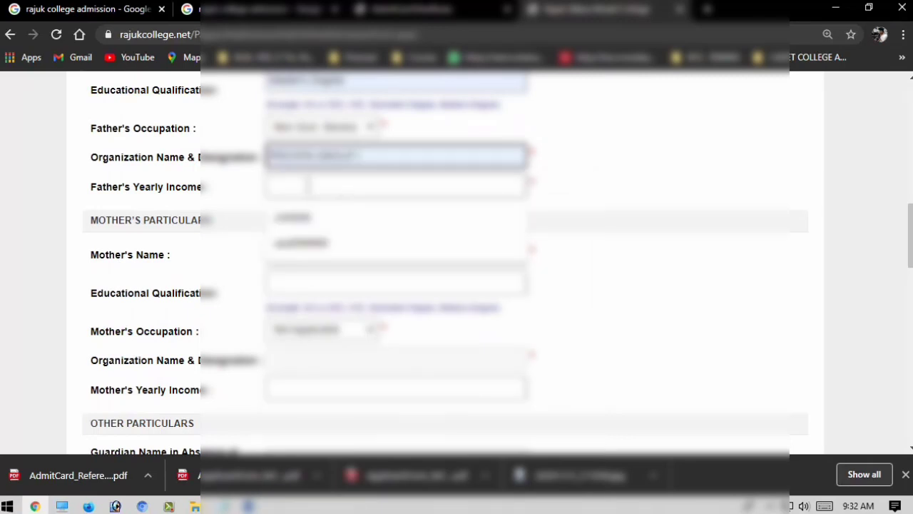
left_click(314, 214)
Fill the mother's name, qualification, occupation and yearly income from suggestions
scroll(255, 245, "down", 2)
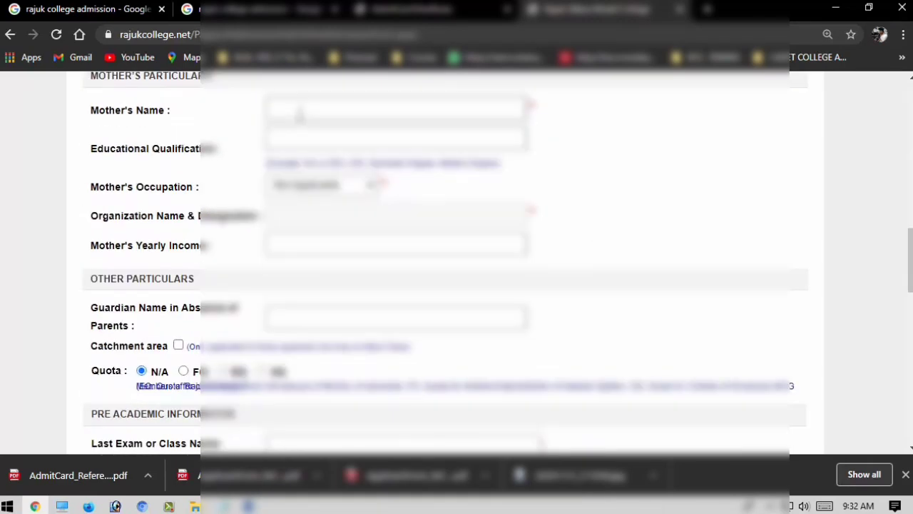
left_click(298, 109)
left_click(307, 140)
left_click(307, 143)
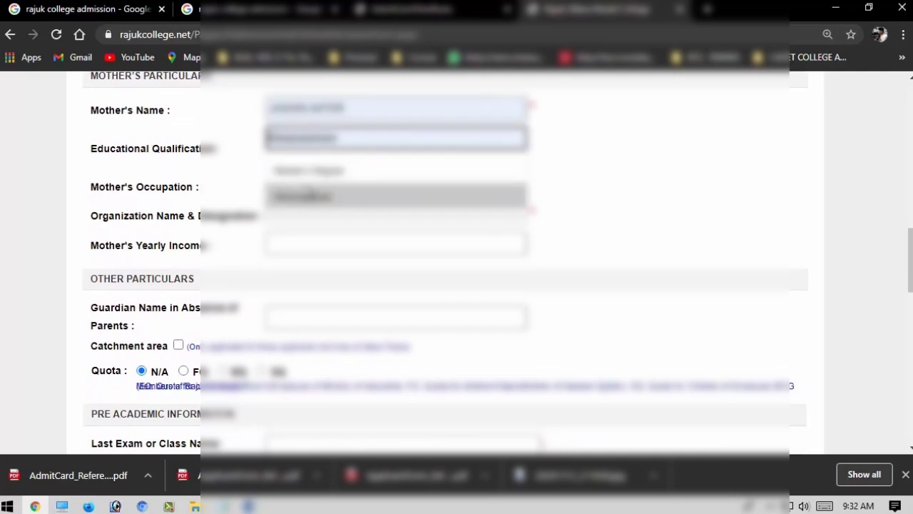
left_click(316, 183)
left_click(307, 189)
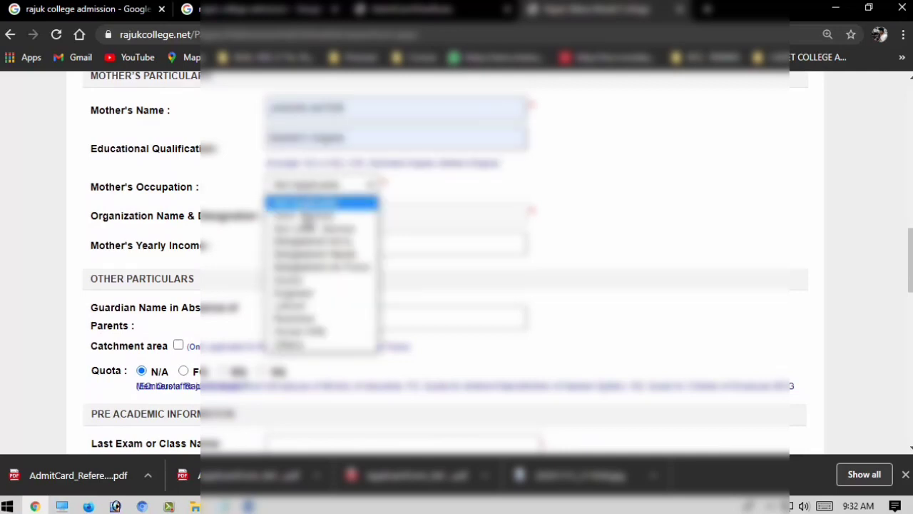
left_click(314, 331)
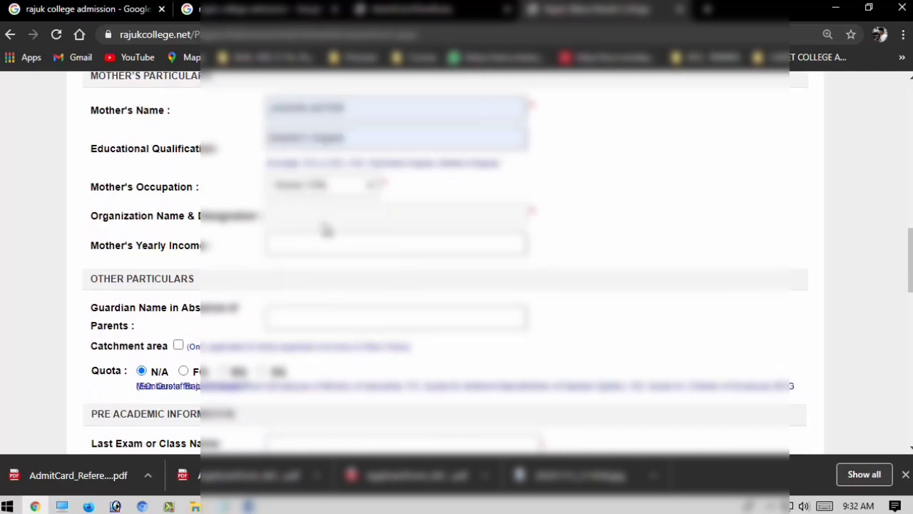
left_click(299, 245)
left_click(314, 275)
Autofill the guardian name, tick Catchment area, and begin the Last Exam or Class Name field
scroll(317, 285, "down", 1)
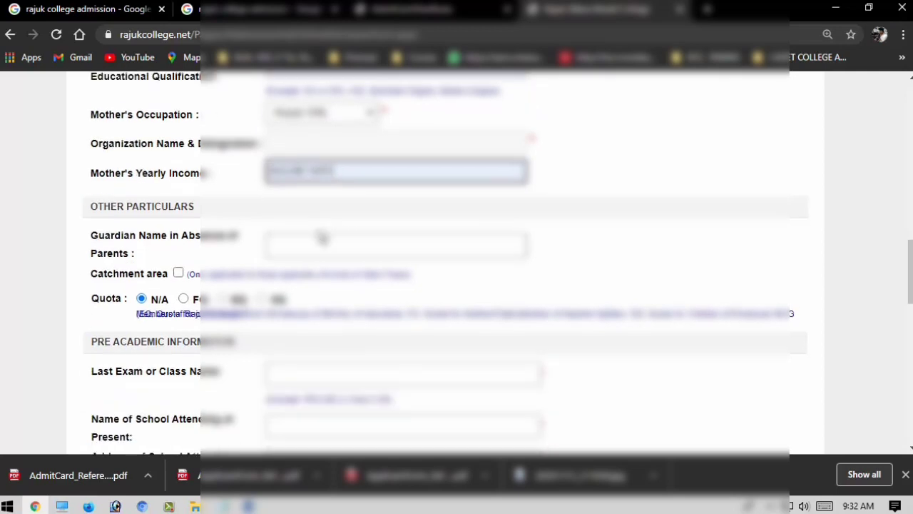
left_click(322, 242)
left_click(318, 280)
scroll(169, 211, "down", 1)
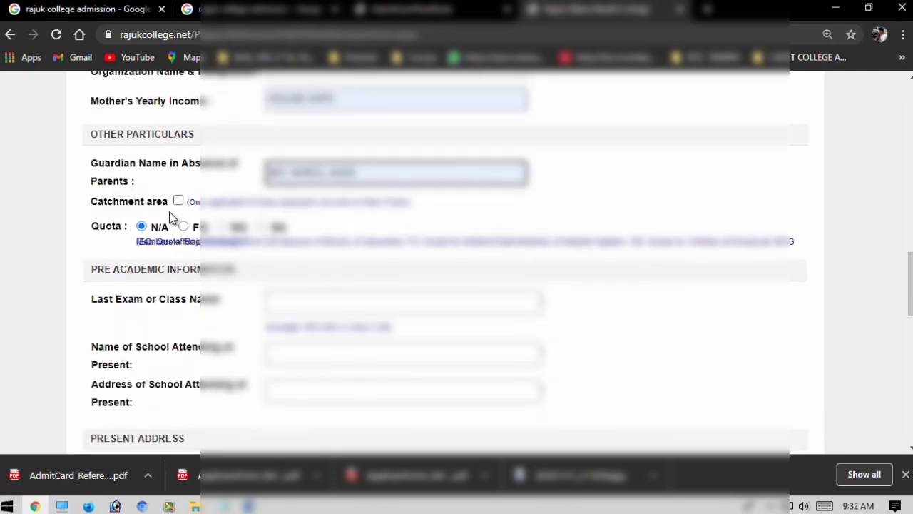
left_click(179, 201)
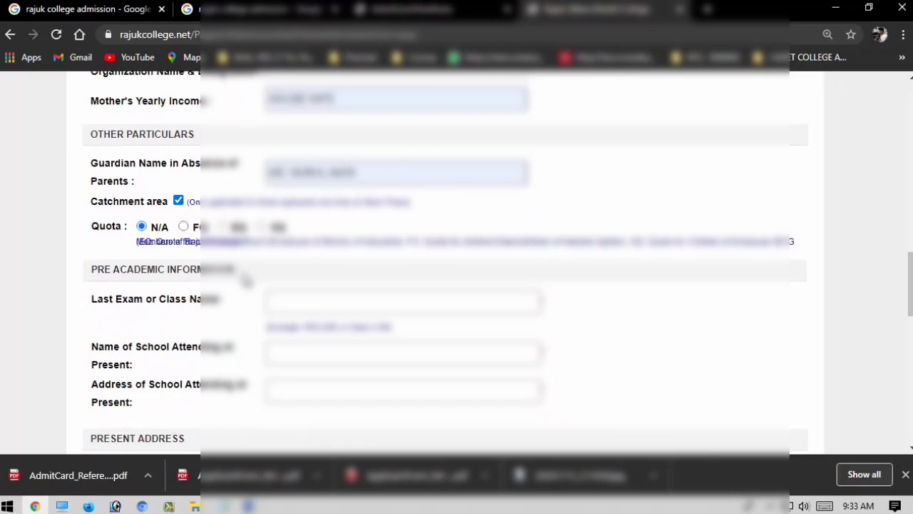
scroll(245, 279, "down", 1)
left_click(314, 240)
Fill Last Exam, School Name and School Address from saved autofill suggestions
left_click(313, 261)
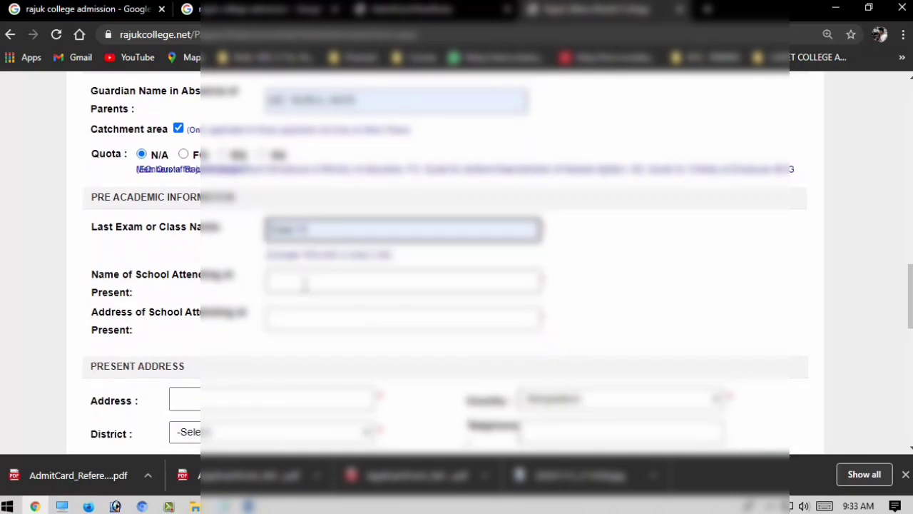
left_click(305, 284)
left_click(320, 318)
scroll(300, 300, "down", 3)
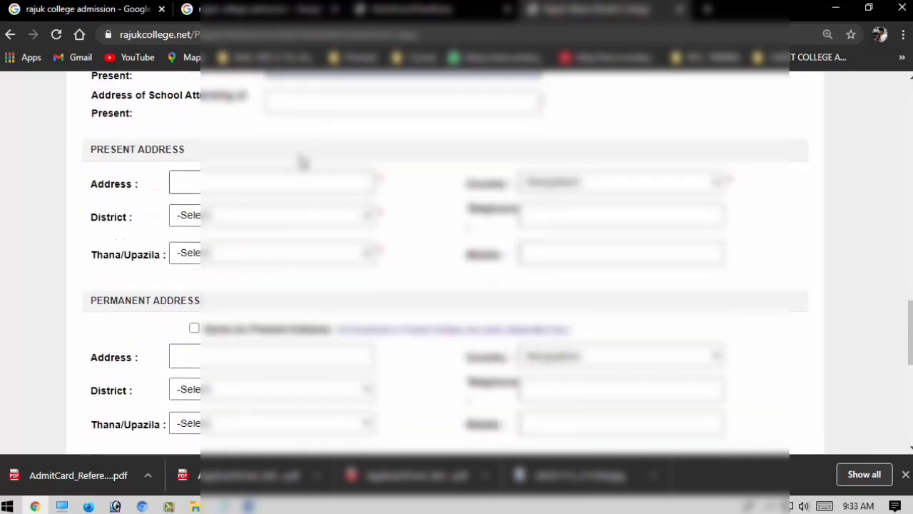
left_click(309, 104)
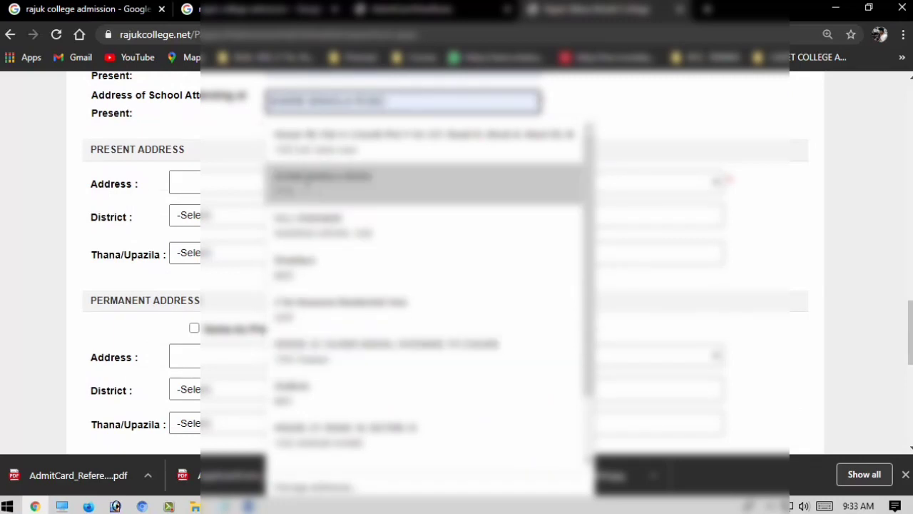
type("H")
left_click(305, 133)
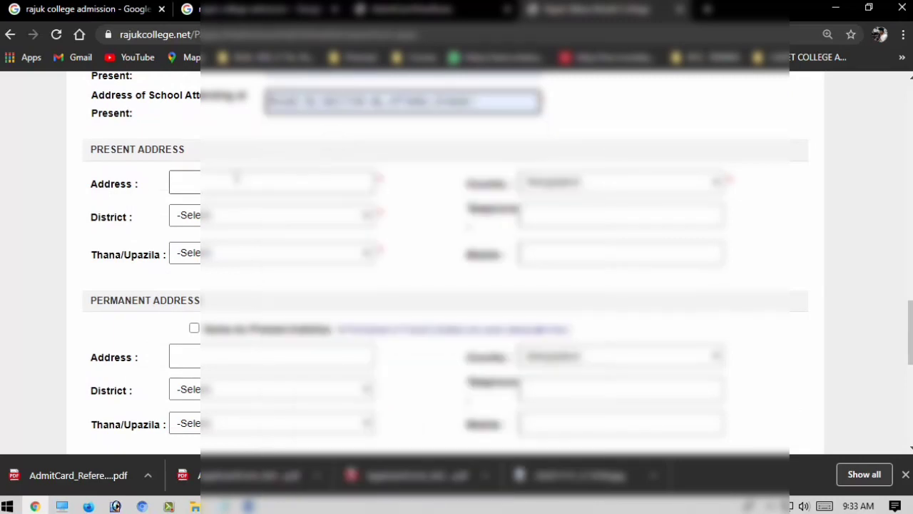
left_click(232, 180)
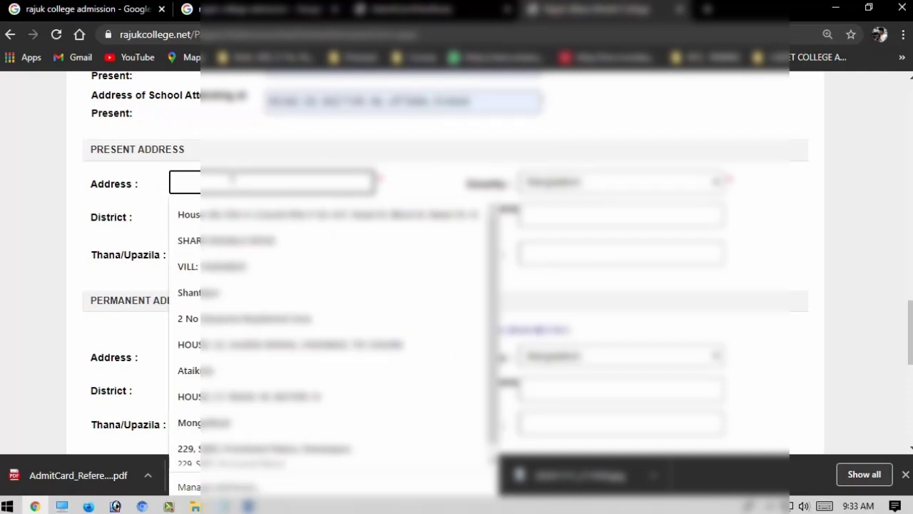
type("HOUS")
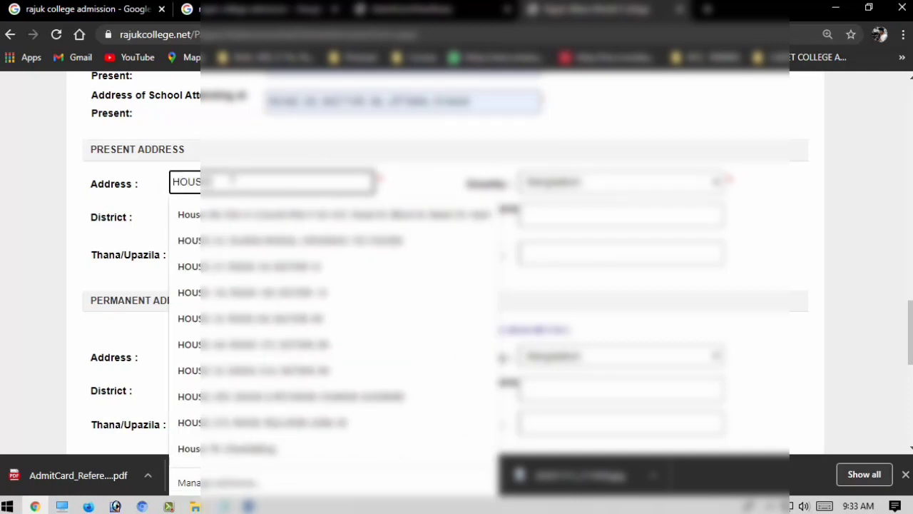
type("E 32")
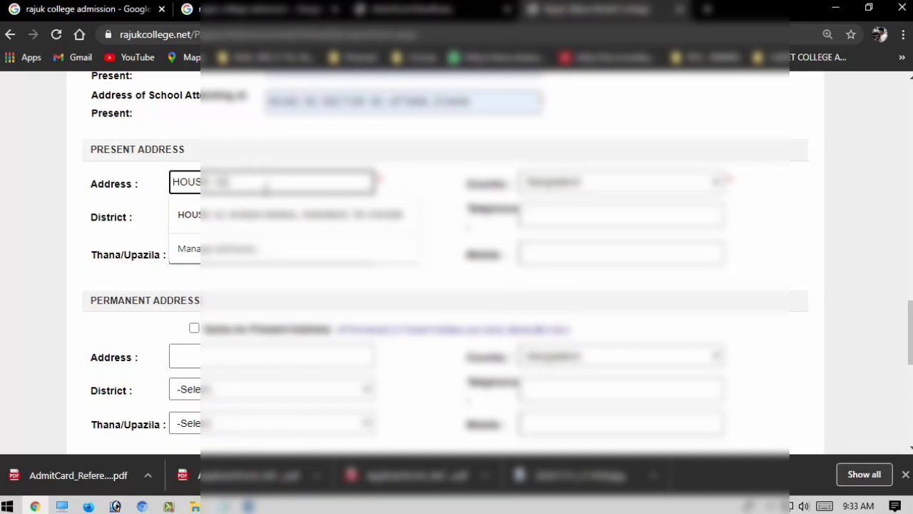
type(", RO")
key("Down")
key("Return")
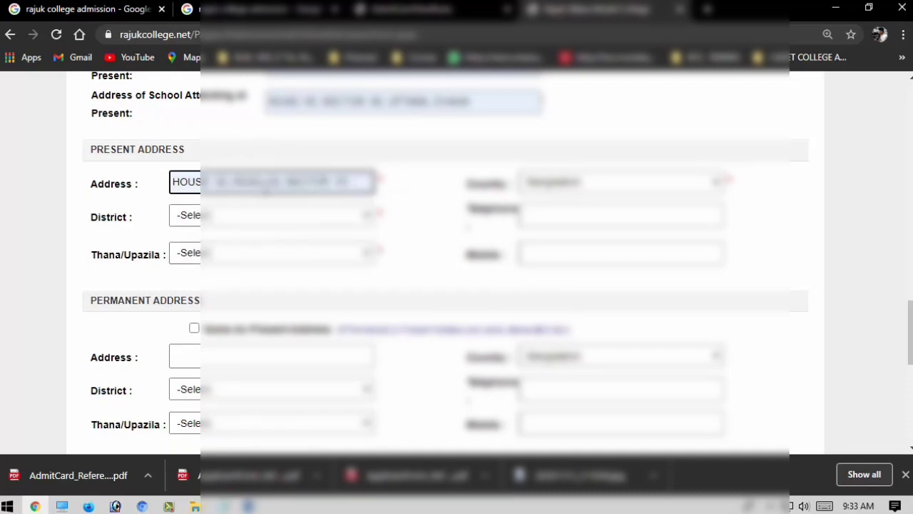
Set district to Dhaka, thana to Uttara, and fill the mobile number from autofill
left_click(297, 213)
key("d")
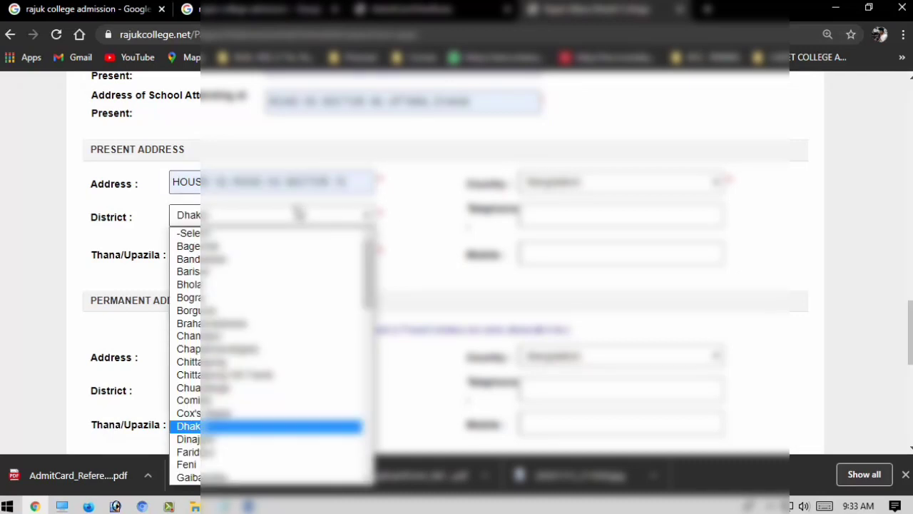
key("Return")
left_click(258, 255)
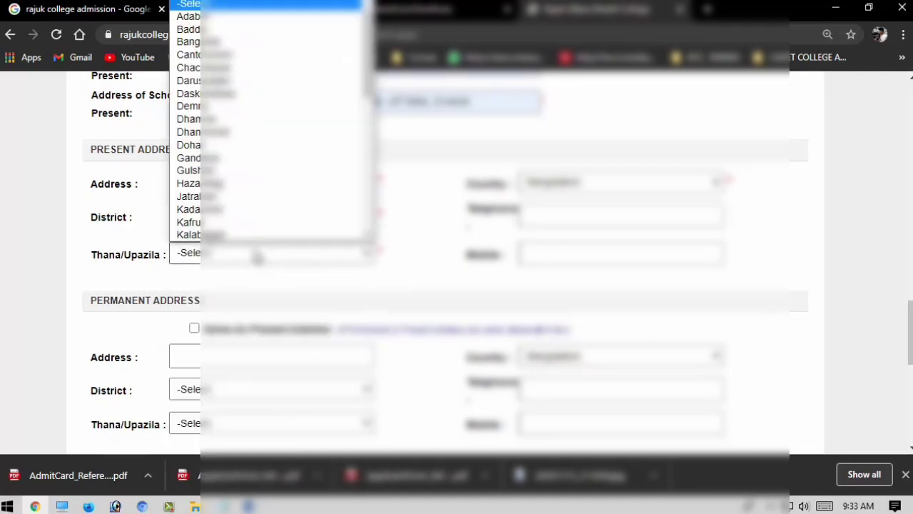
key("u")
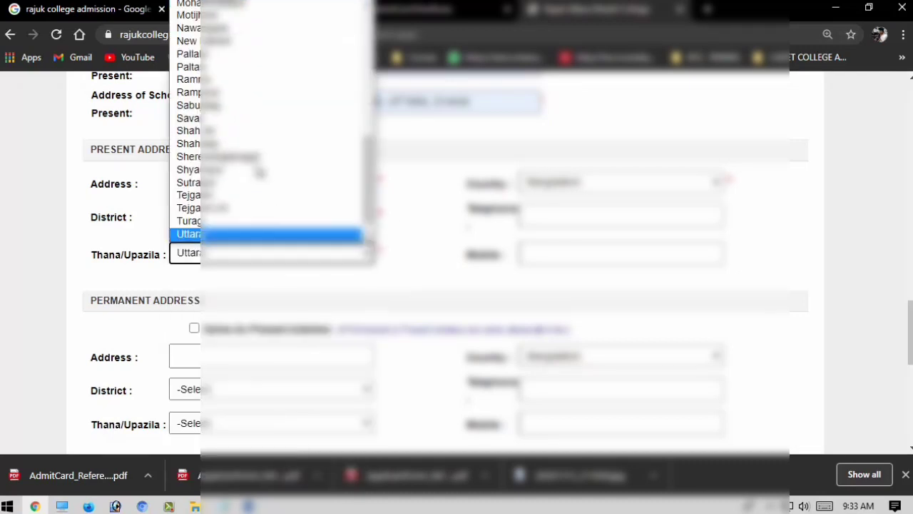
key("Return")
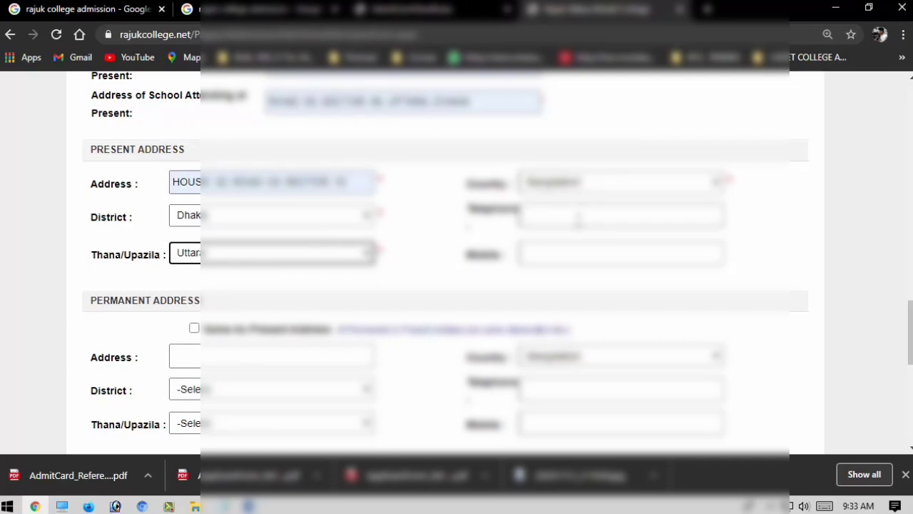
left_click(560, 254)
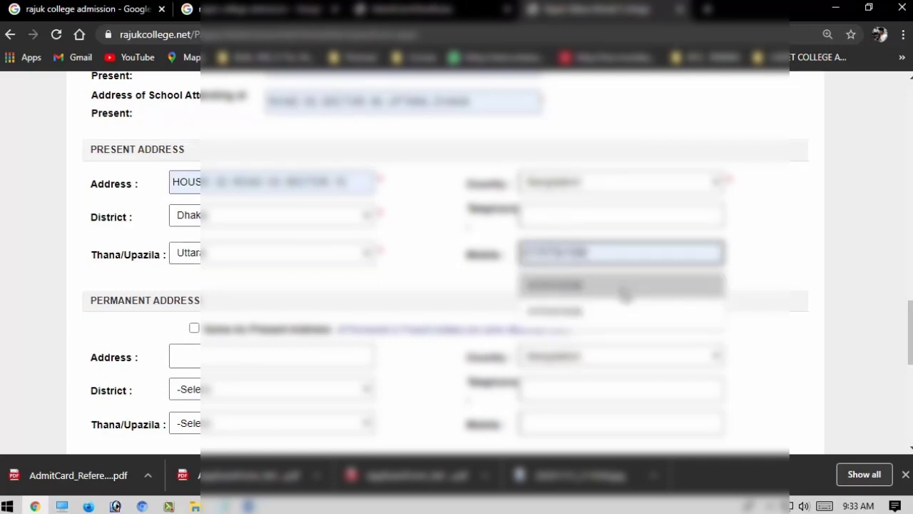
left_click(582, 285)
Tick 'Same as Present Address' and fill the SMS mobile number from autofill
scroll(199, 202, "down", 2)
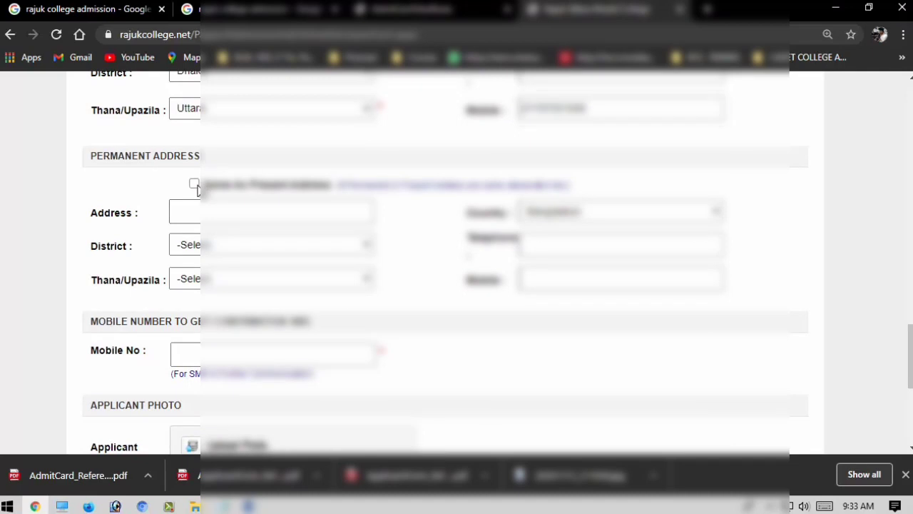
left_click(194, 183)
scroll(196, 207, "down", 1)
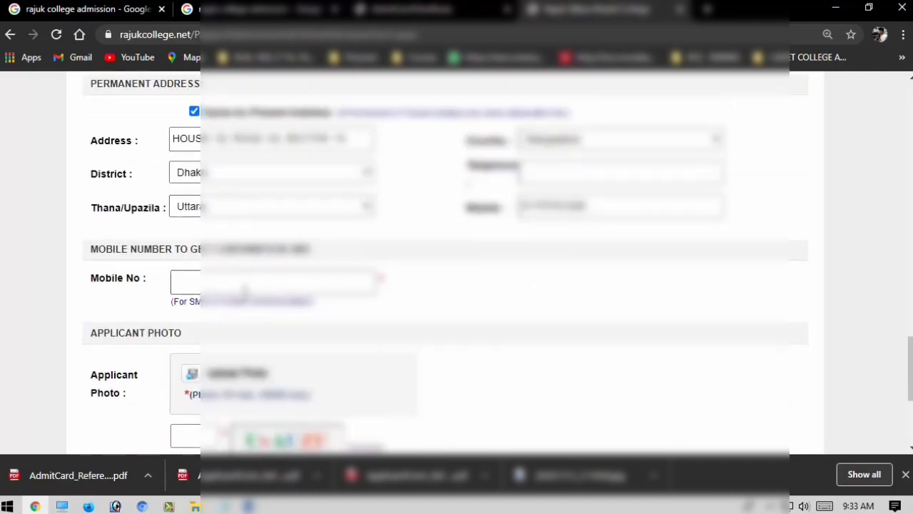
left_click(241, 278)
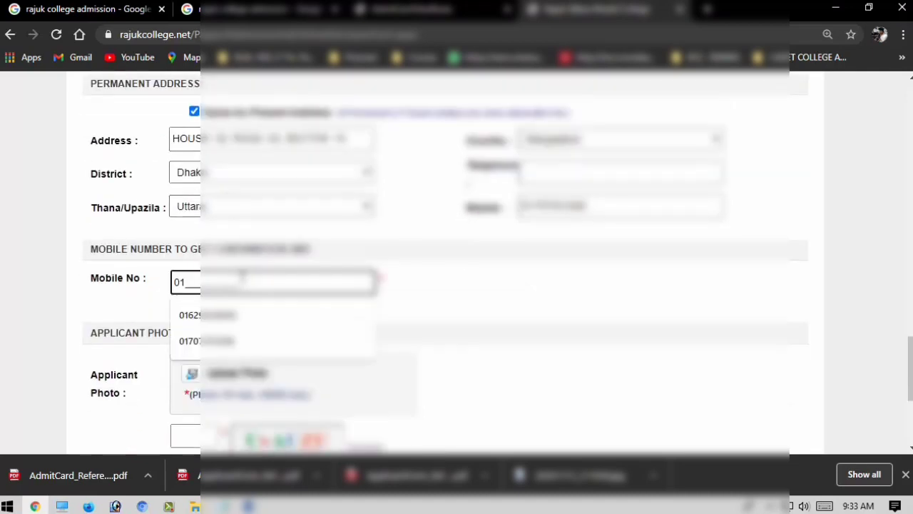
left_click(250, 341)
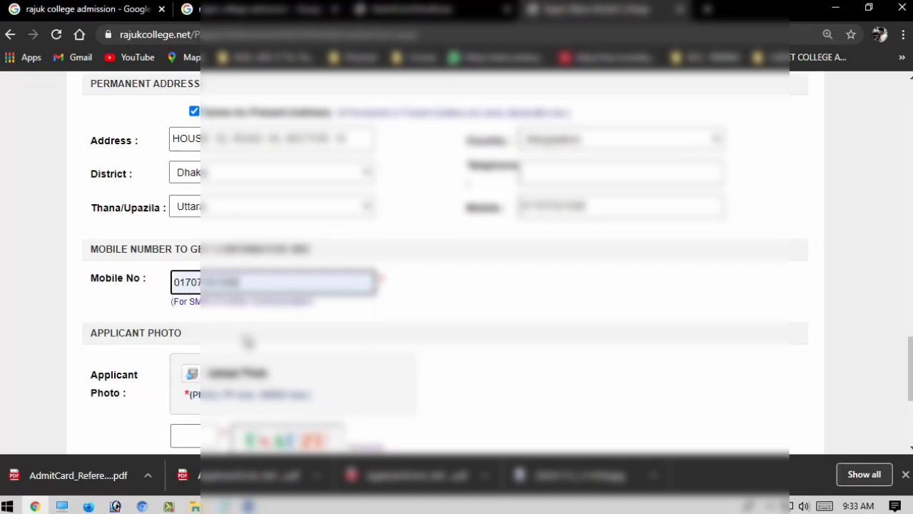
Upload the applicant photo and begin typing the captcha characters
scroll(247, 343, "down", 2)
left_click(237, 229)
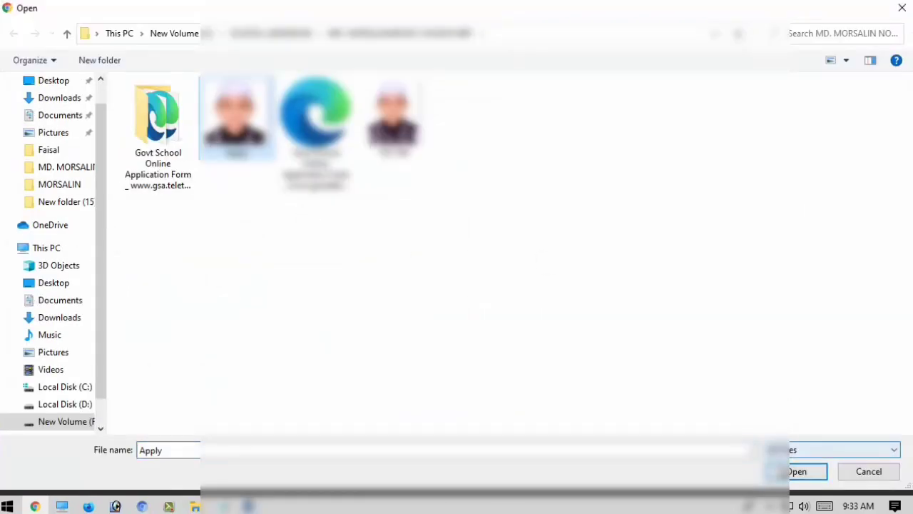
left_click(807, 471)
left_click(204, 351)
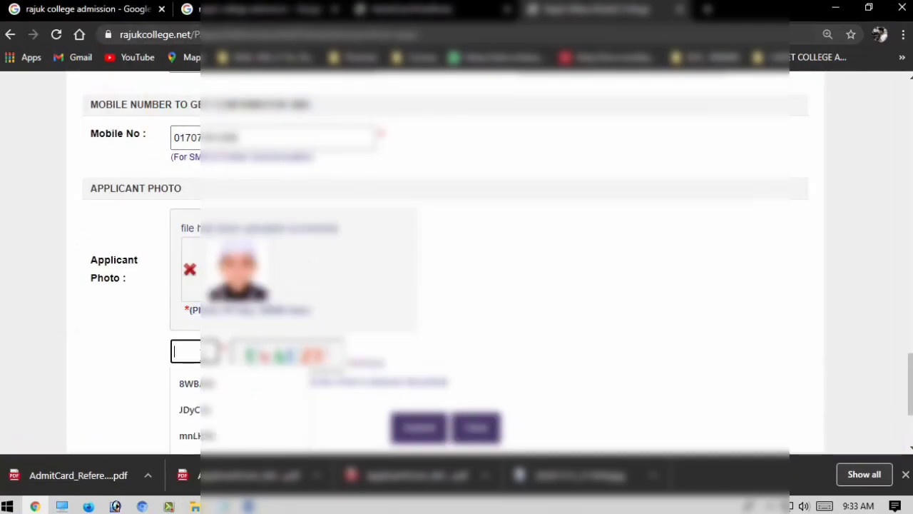
type("UvAU")
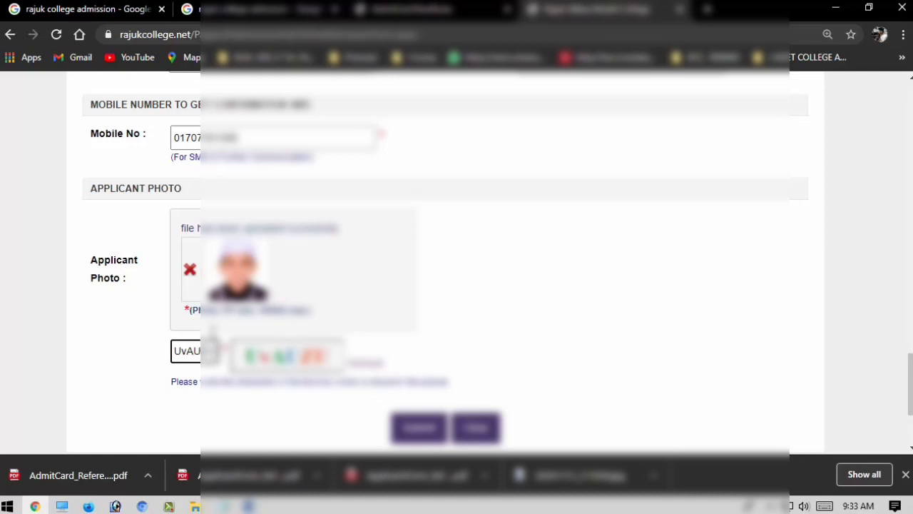
scroll(508, 235, "up", 2)
scroll(457, 267, "down", 2)
scroll(515, 284, "up", 5)
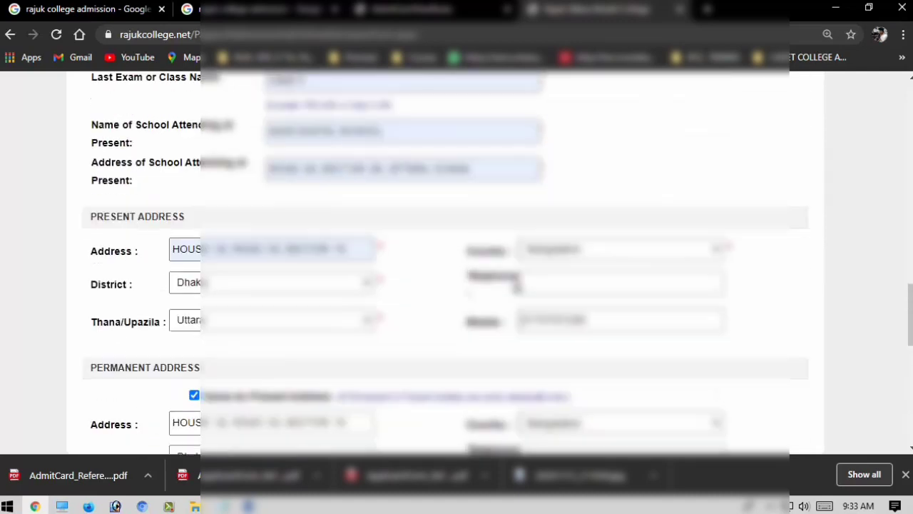
scroll(518, 286, "up", 15)
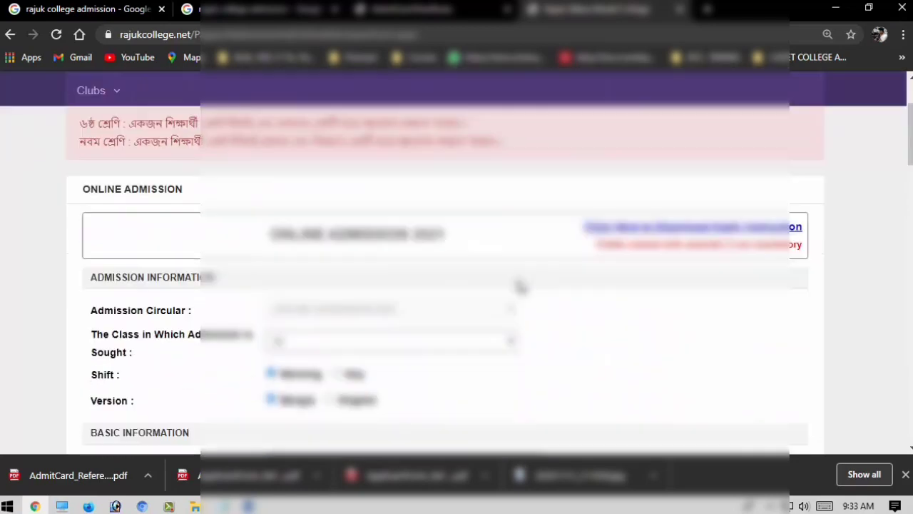
scroll(520, 286, "down", 2)
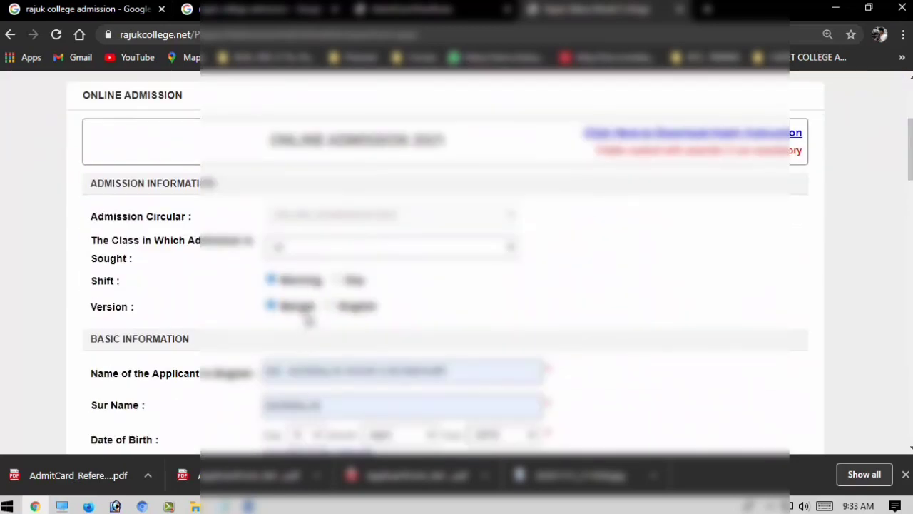
scroll(314, 333, "down", 2)
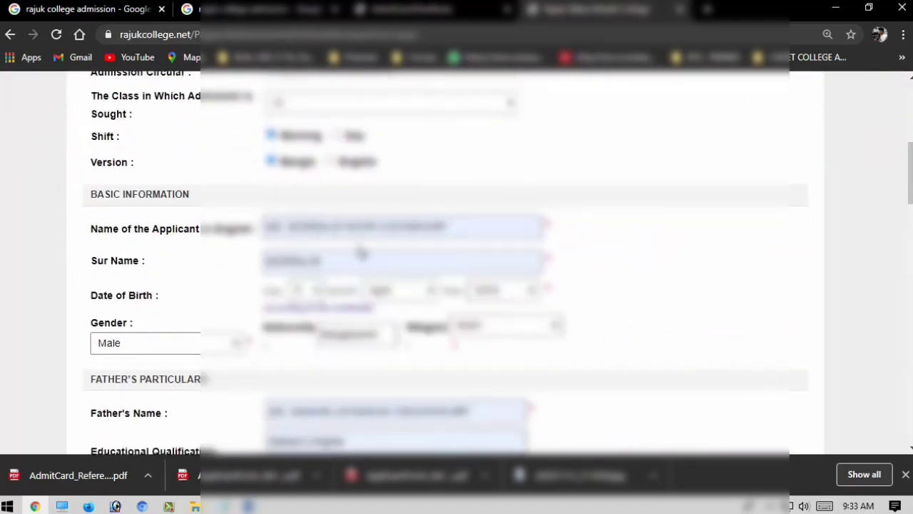
scroll(427, 246, "down", 1)
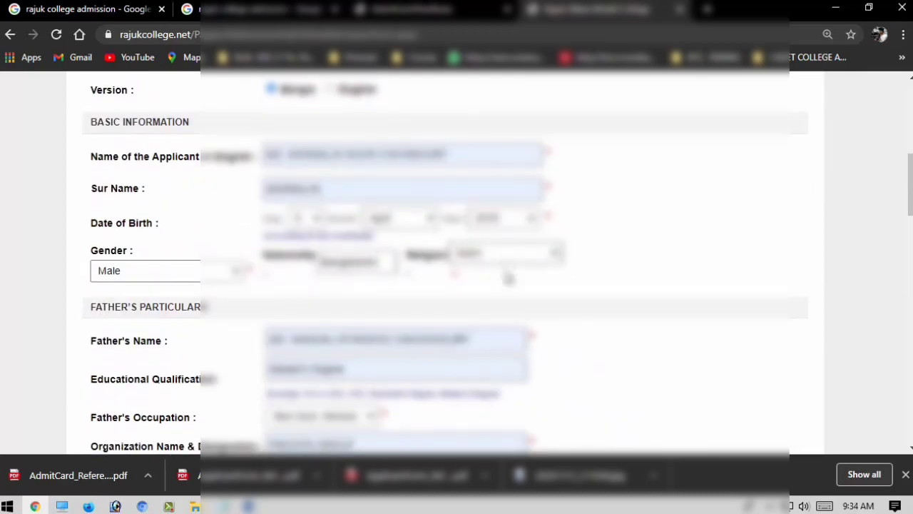
scroll(298, 357, "down", 1)
scroll(354, 330, "down", 1)
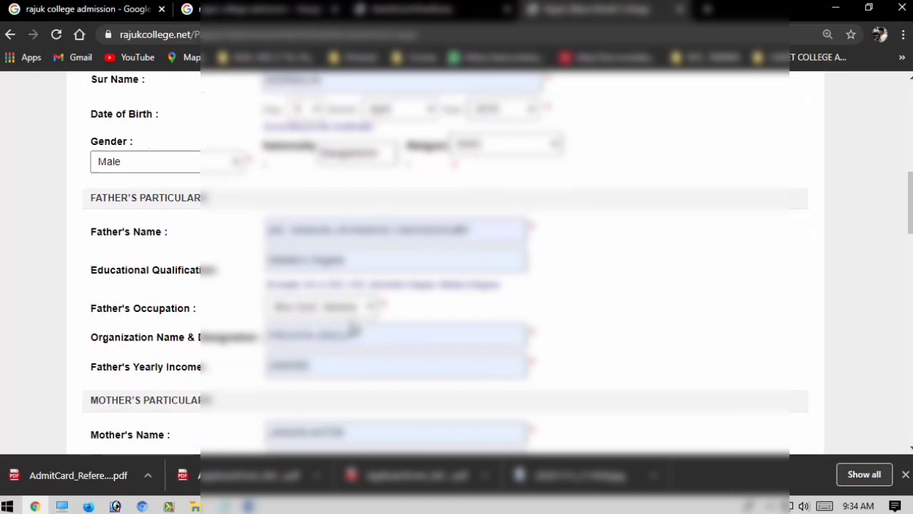
scroll(354, 330, "down", 1)
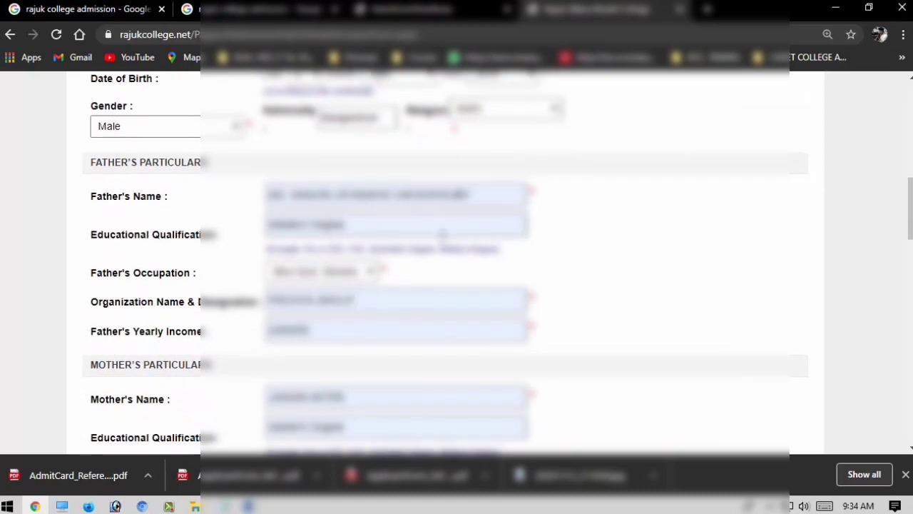
scroll(370, 300, "down", 1)
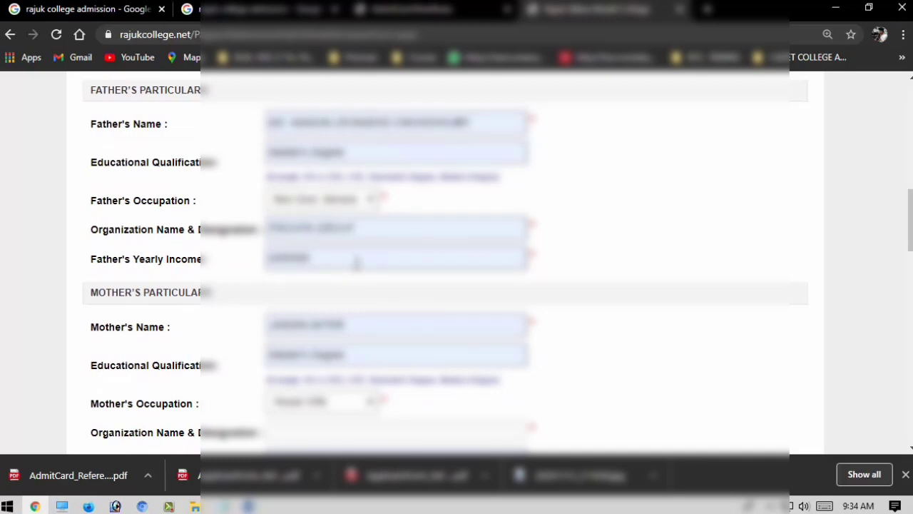
scroll(356, 264, "down", 2)
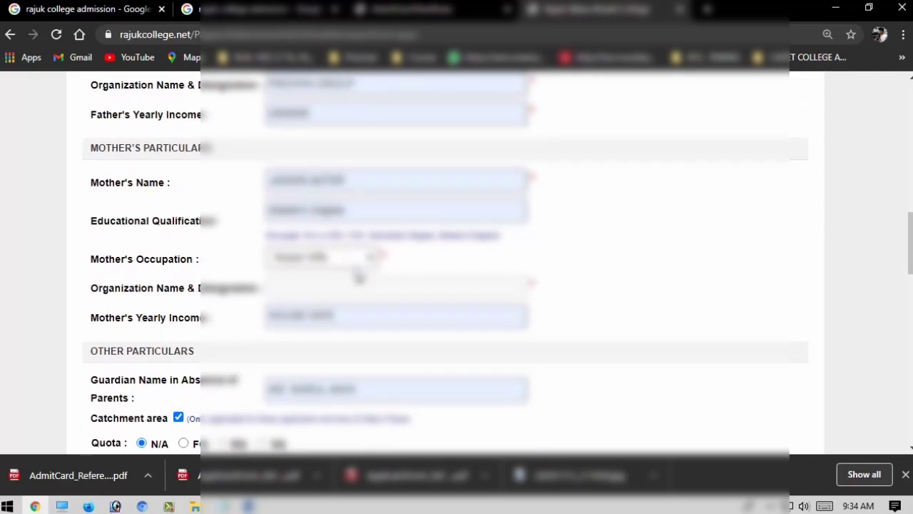
scroll(360, 275, "down", 11)
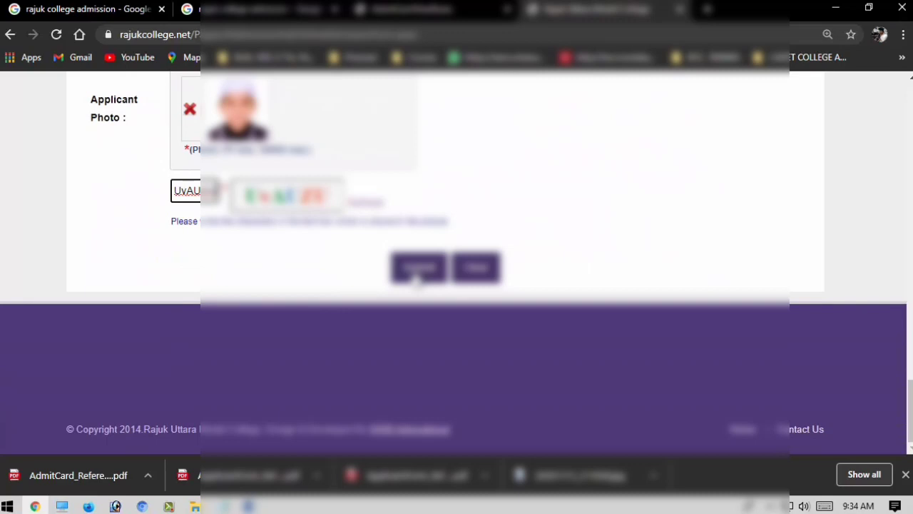
Submit the application and copy the new Reference ID from the result page
left_click(417, 274)
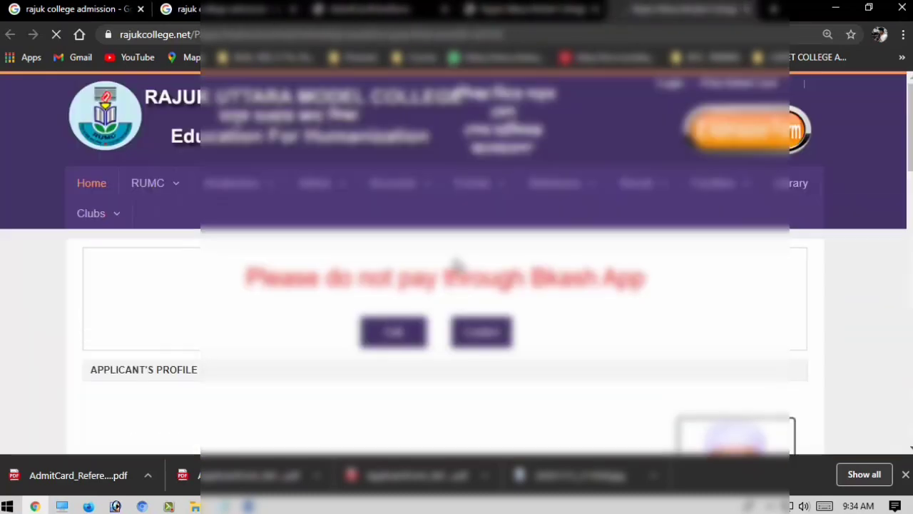
scroll(435, 285, "down", 2)
scroll(427, 314, "down", 1)
left_click_drag(325, 258, 217, 254)
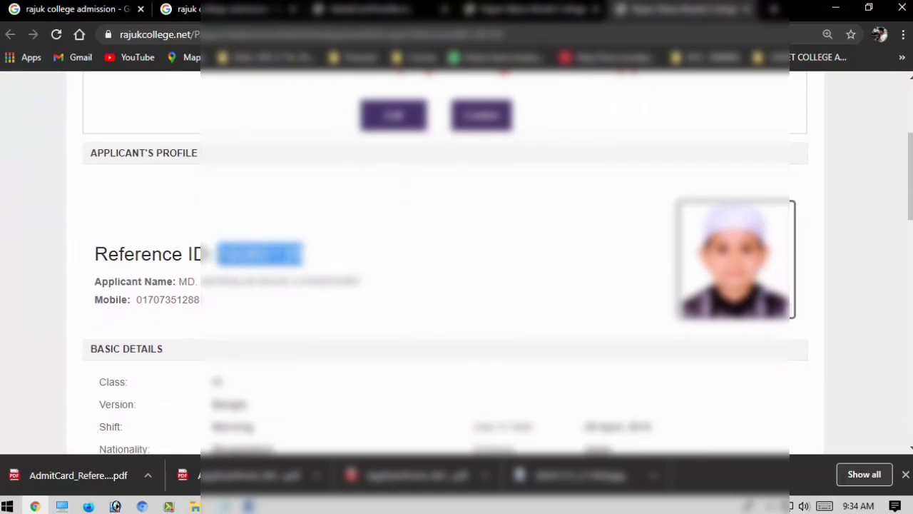
right_click(244, 261)
left_click(259, 272)
Paste the Reference ID on a new third line in Notepad and save
left_click(224, 505)
key("ctrl+v")
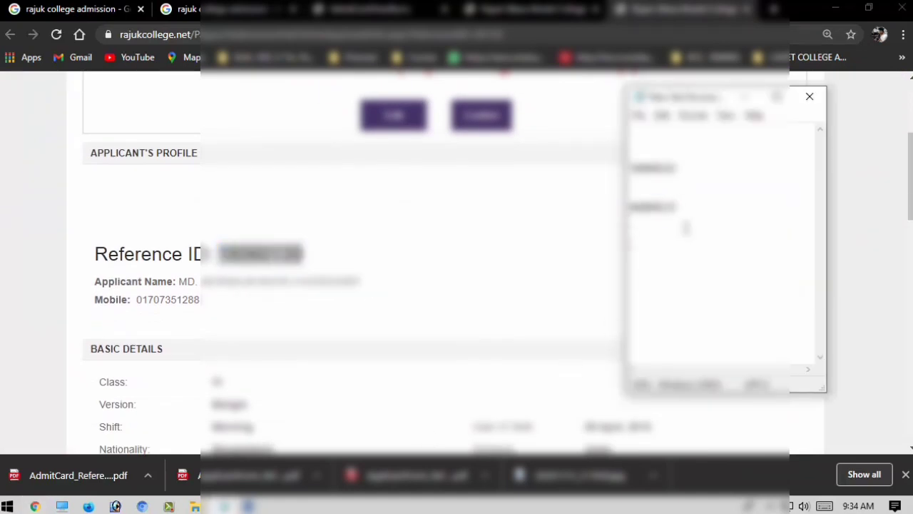
key("Return")
key("Return")
key("ctrl+v")
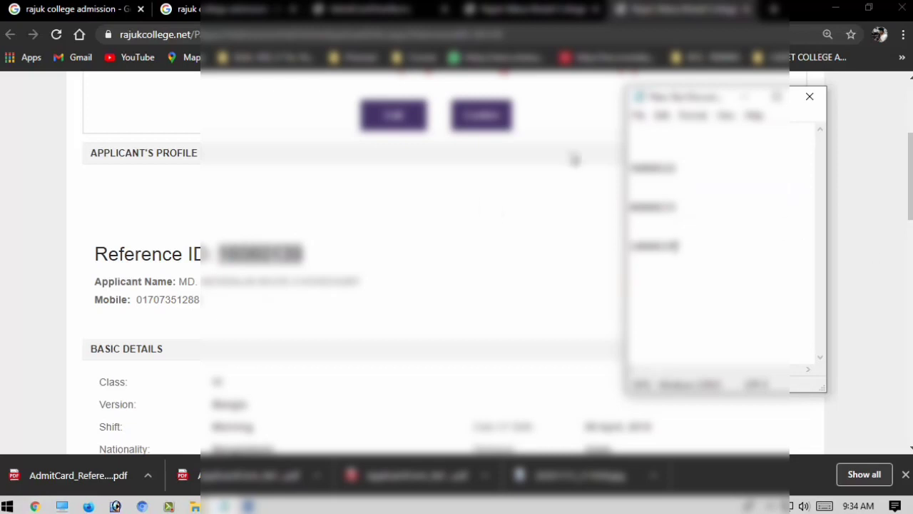
left_click(638, 118)
left_click(652, 180)
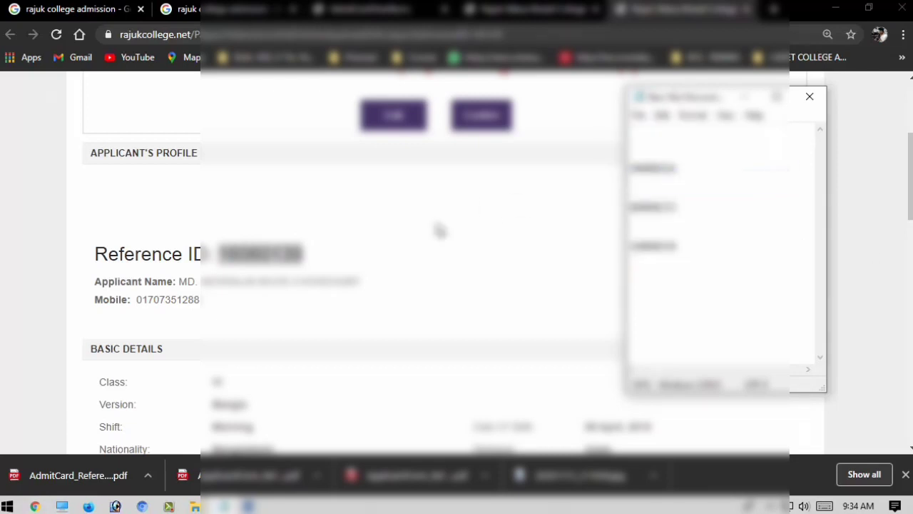
Review the submitted application's preview page, then save the notes again
left_click(437, 225)
scroll(367, 240, "down", 6)
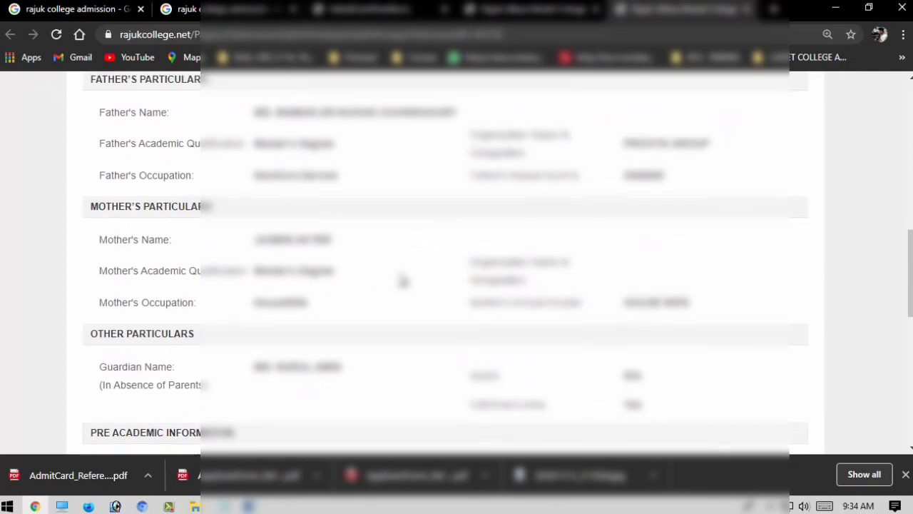
scroll(404, 281, "up", 5)
scroll(475, 203, "up", 2)
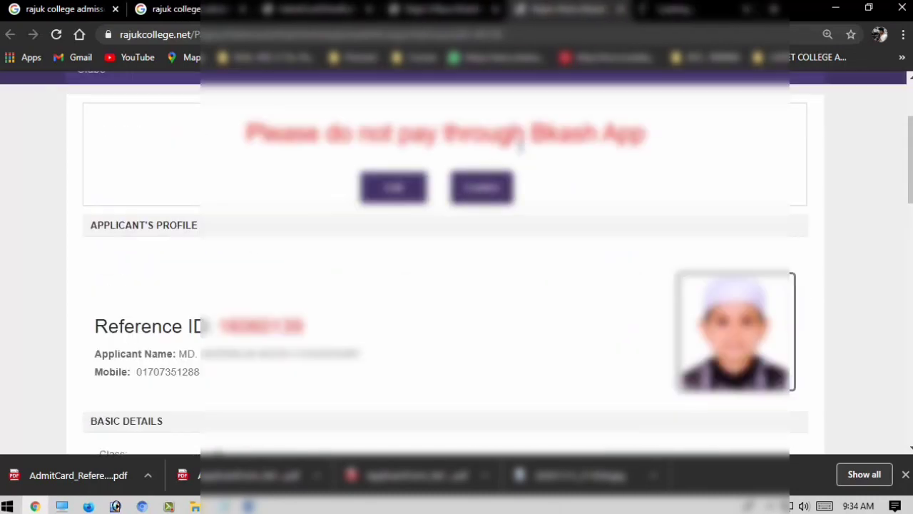
scroll(371, 286, "down", 7)
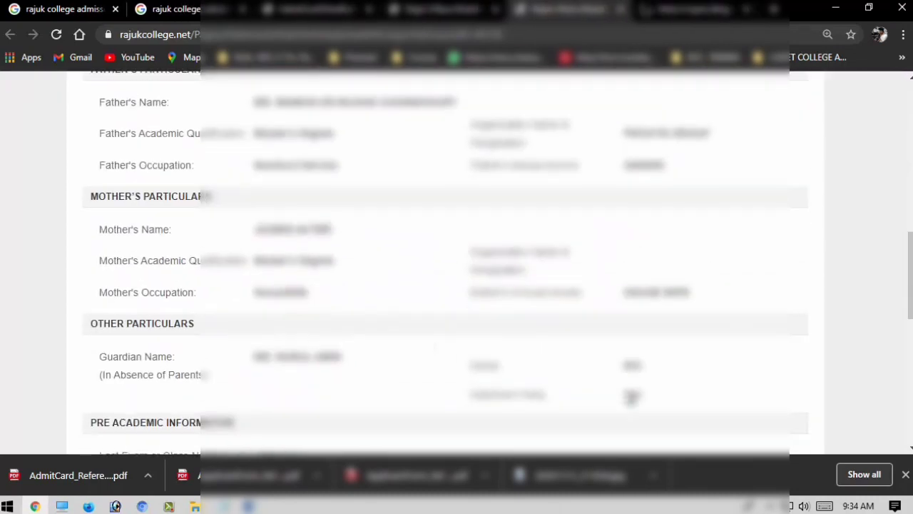
left_click(226, 507)
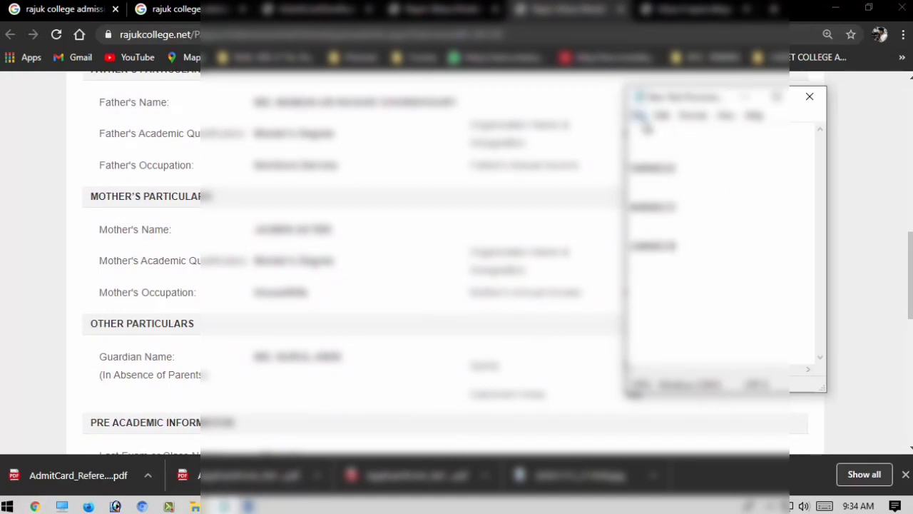
left_click(644, 118)
left_click(659, 180)
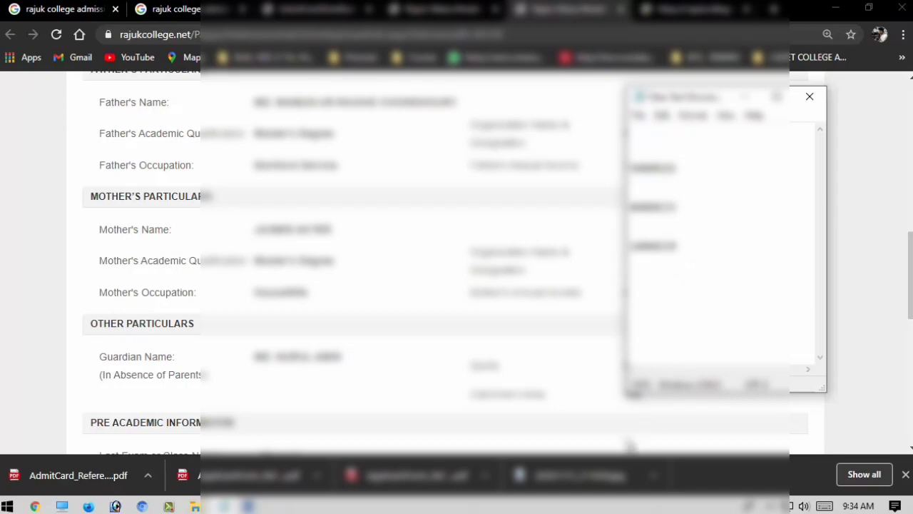
Check the preview page once more and re-save the Notepad file
left_click(501, 291)
scroll(502, 321, "up", 2)
key("alt+Tab")
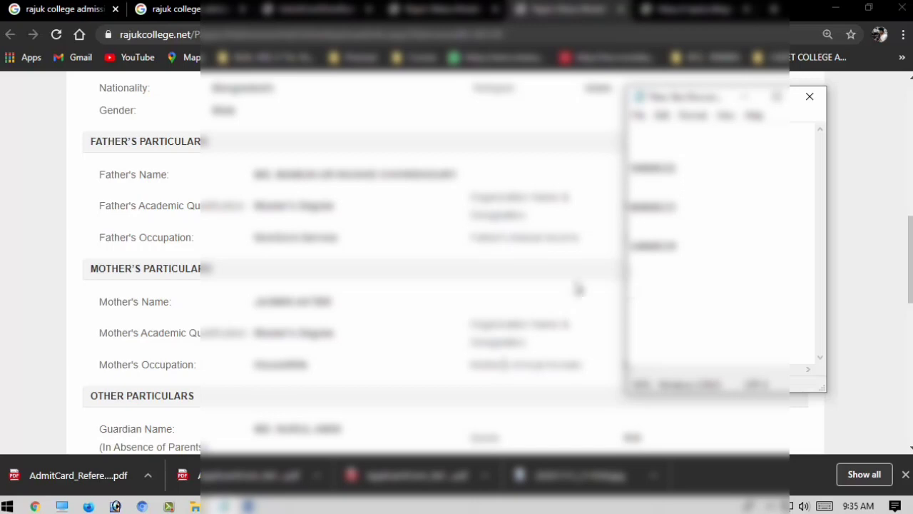
left_click(640, 116)
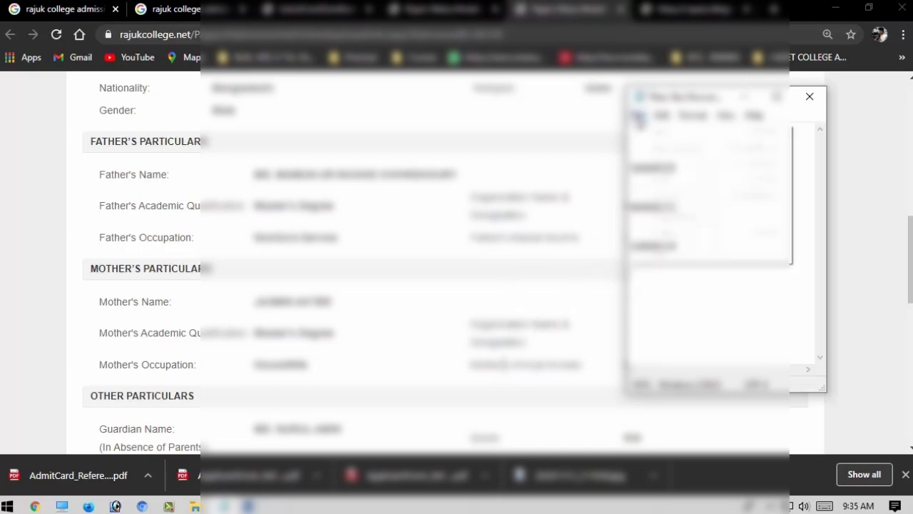
left_click(659, 180)
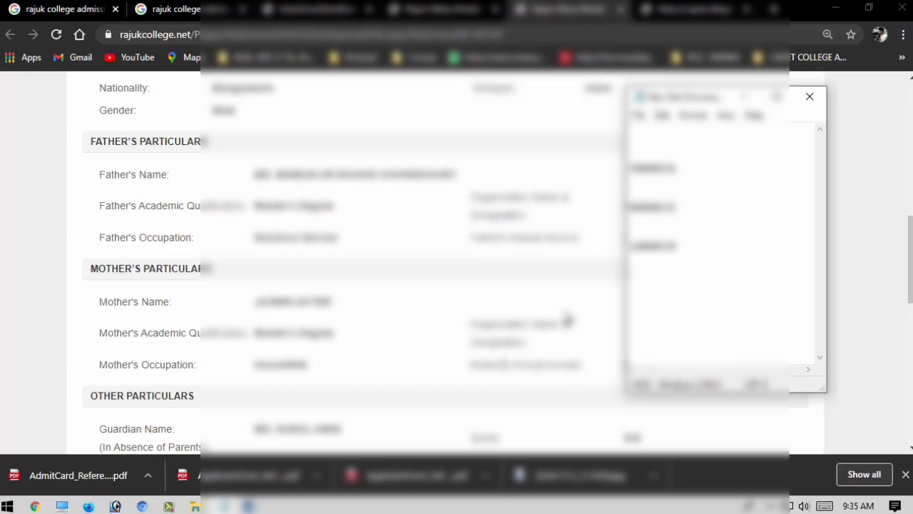
scroll(484, 318, "down", 5)
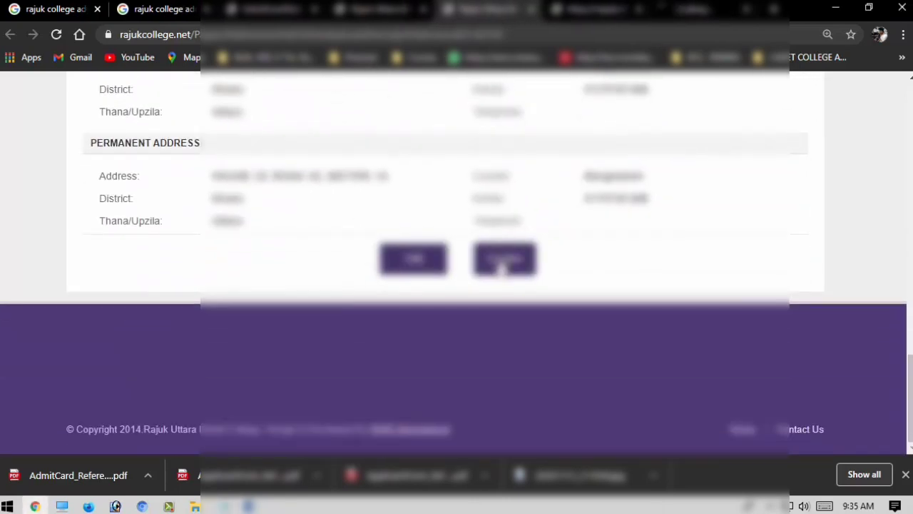
Return to the Step 1 success tab and choose Admission > Admit Card
scroll(502, 265, "up", 10)
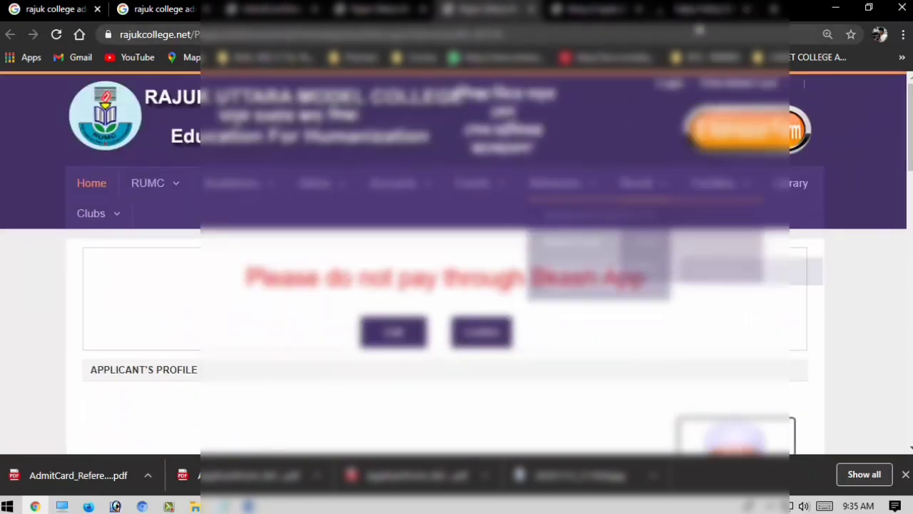
left_click(685, 17)
left_click(602, 7)
left_click(526, 9)
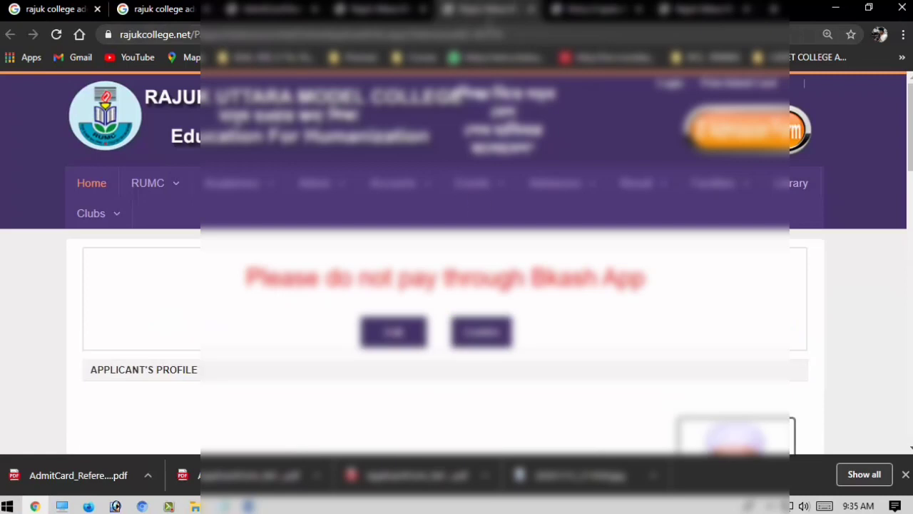
scroll(432, 312, "down", 4)
scroll(423, 235, "up", 4)
scroll(436, 235, "down", 2)
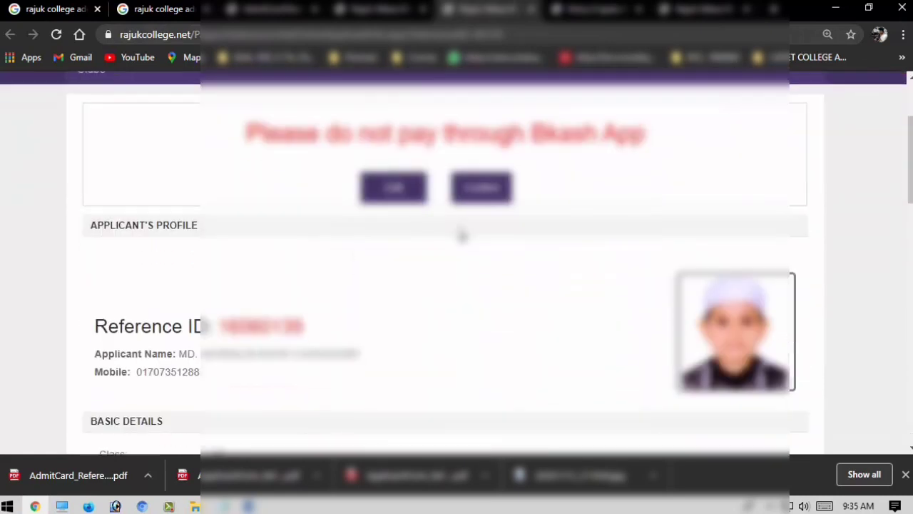
left_click(692, 8)
scroll(572, 273, "down", 5)
left_click(589, 6)
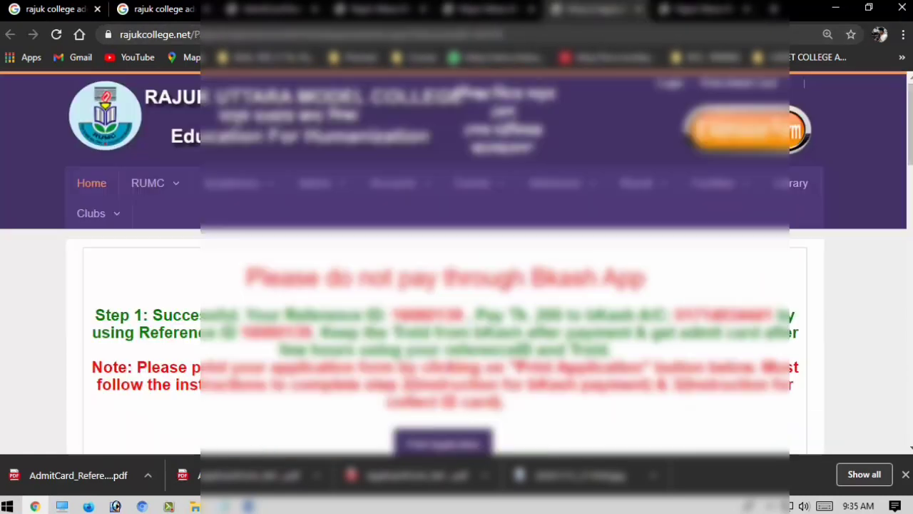
mouse_move(544, 196)
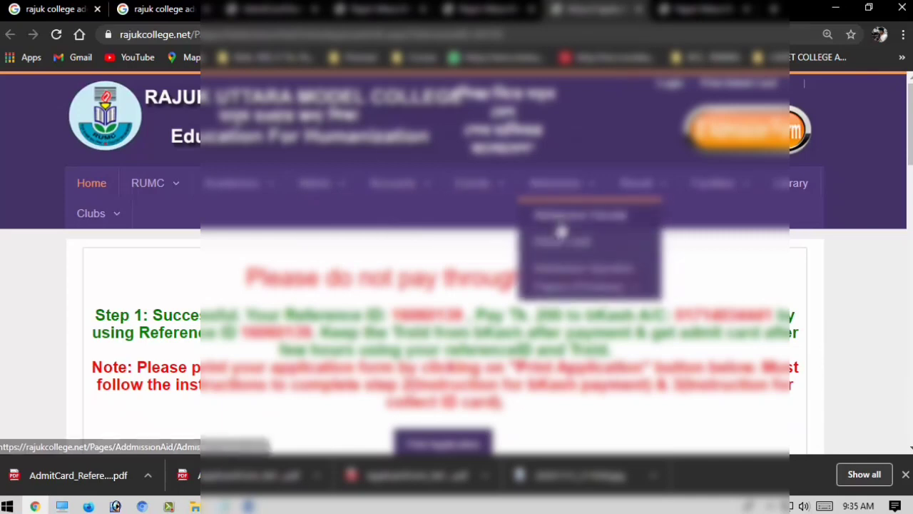
left_click(560, 245)
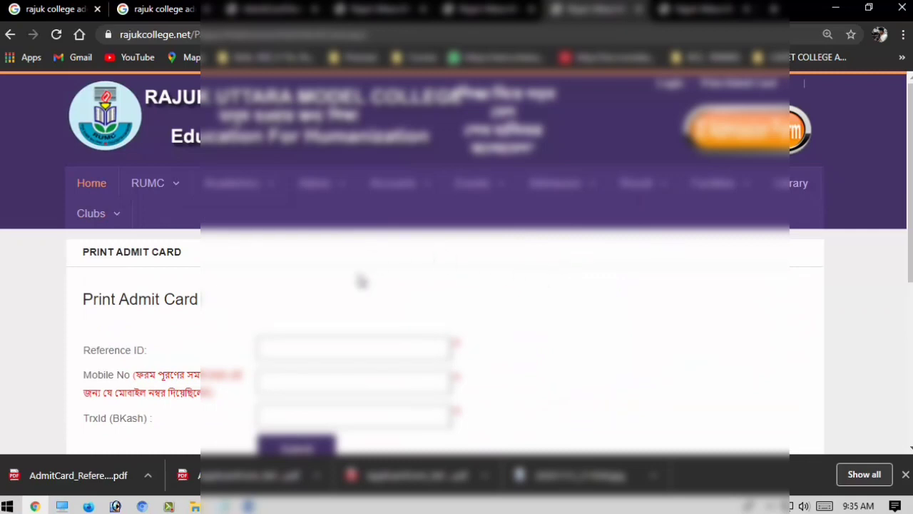
Paste the newest saved Reference ID from Notepad into the Reference ID field
scroll(359, 279, "down", 3)
left_click(350, 129)
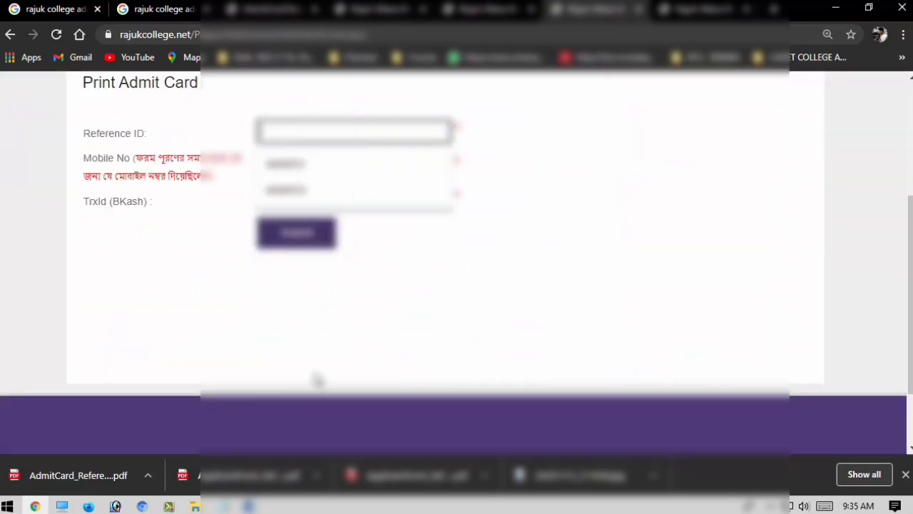
left_click(224, 506)
left_click_drag(675, 247, 608, 250)
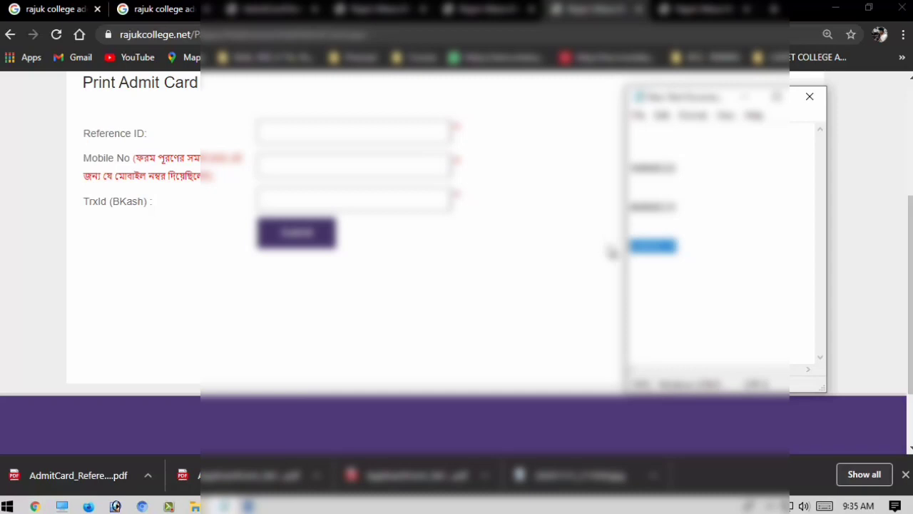
left_click(376, 129)
key("ctrl+v")
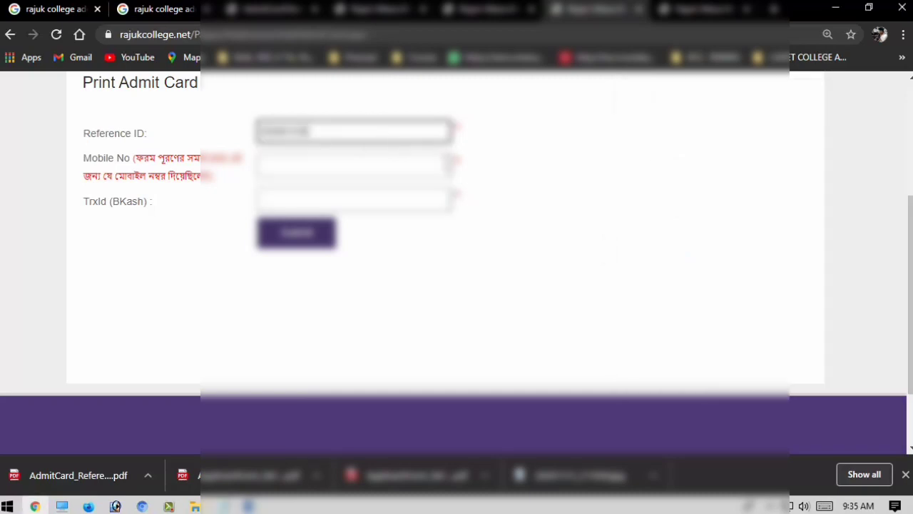
Fill the Mobile No field with the previously used mobile number
left_click(386, 167)
left_click(357, 200)
left_click(358, 199)
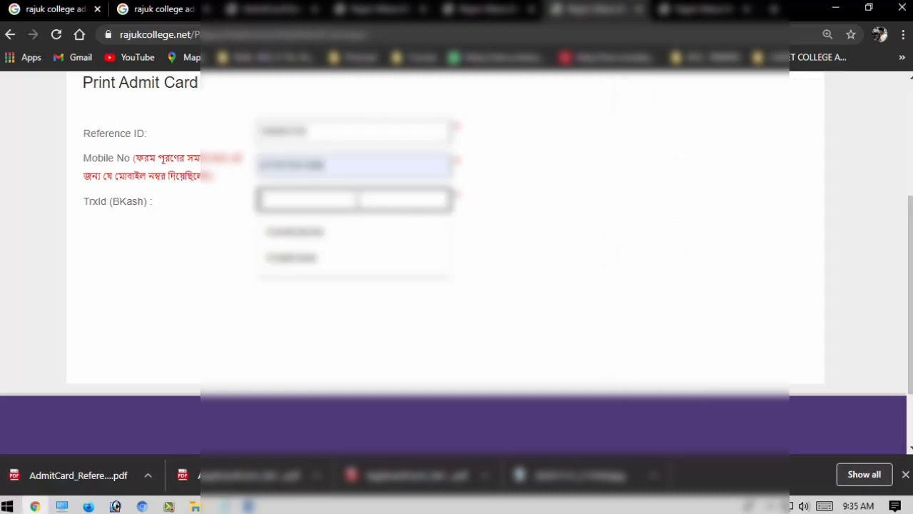